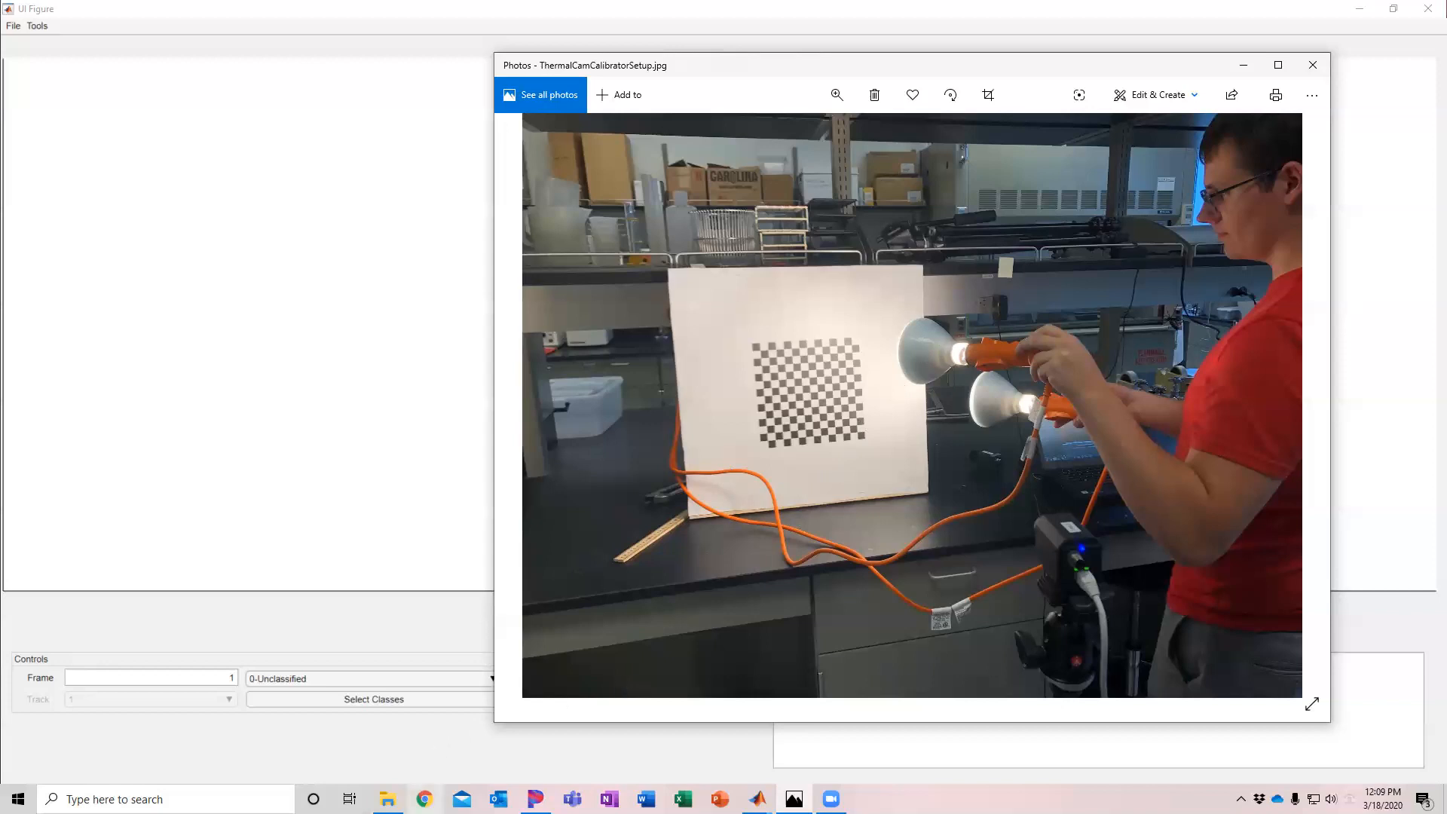
Step: Bring up the FlirA65_25mmExampleImages folder and examine its full set of thermal checkerboard images
{"action": "left_click", "coordinate": [387, 799]}
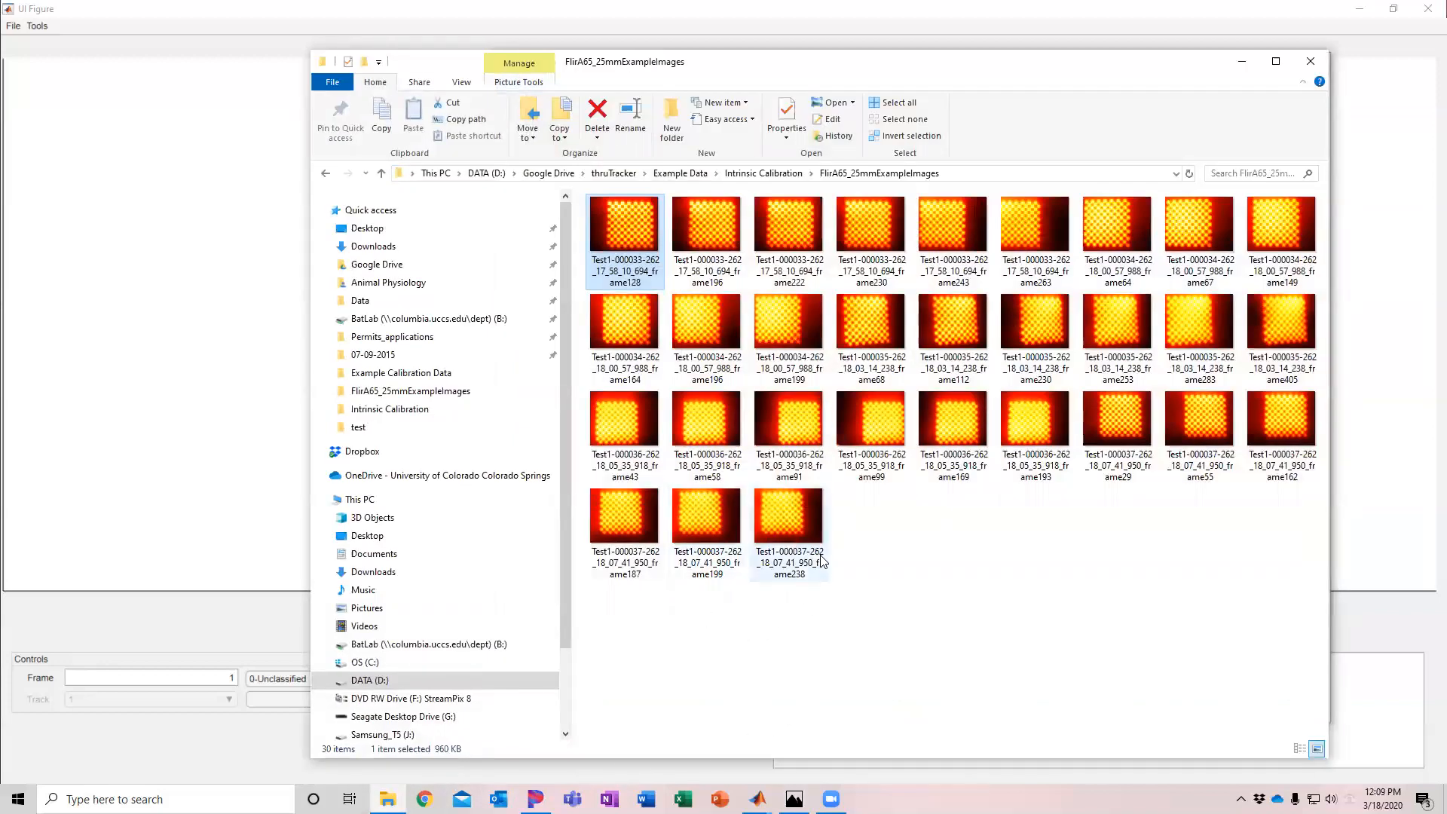
{"action": "key", "text": "ctrl+a"}
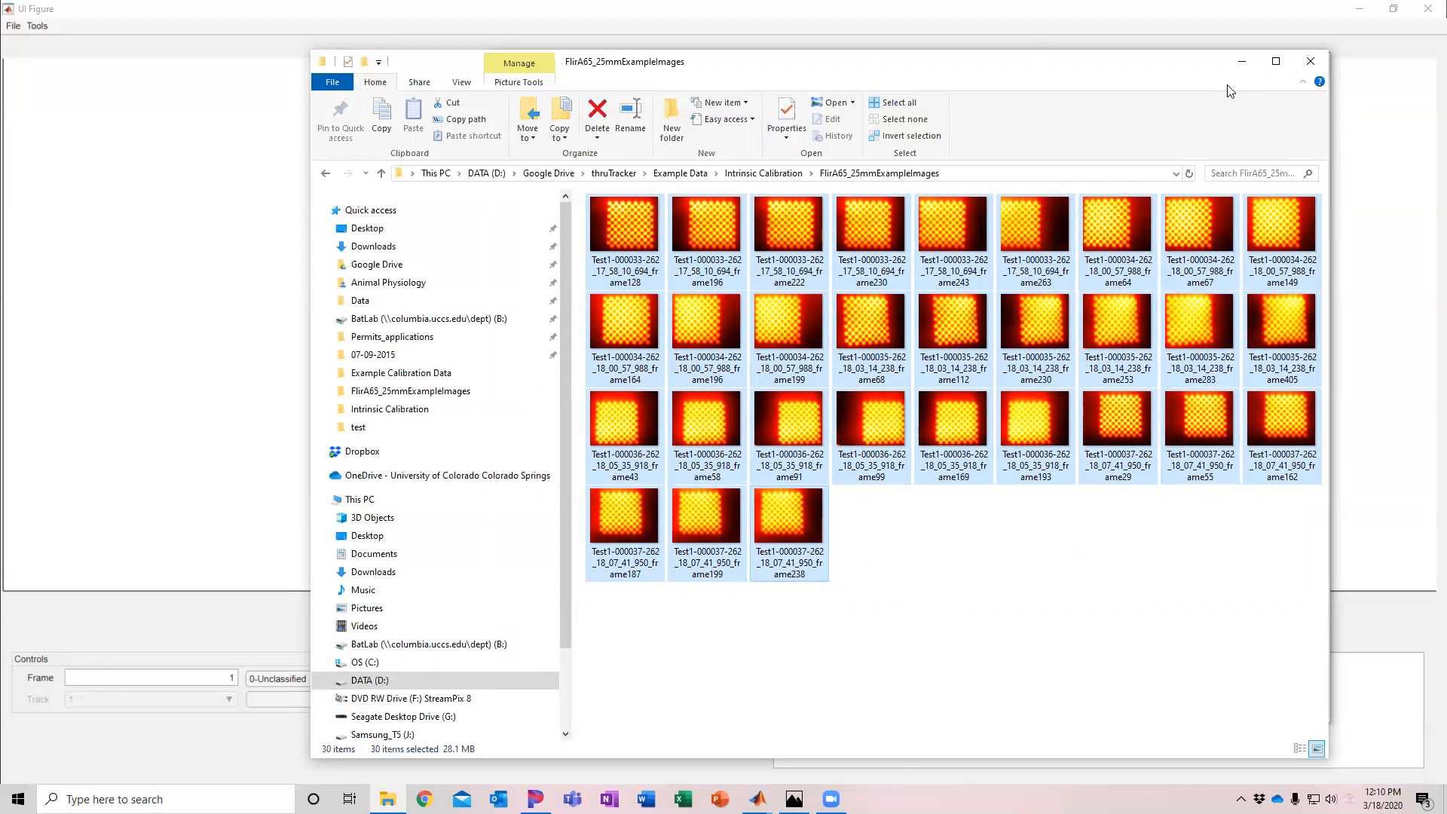
{"action": "left_click", "coordinate": [939, 503]}
Step: View the thermal checkerboard images one after another at full size, starting with the Test1-000033 frame128 image
{"action": "double_click", "coordinate": [624, 226]}
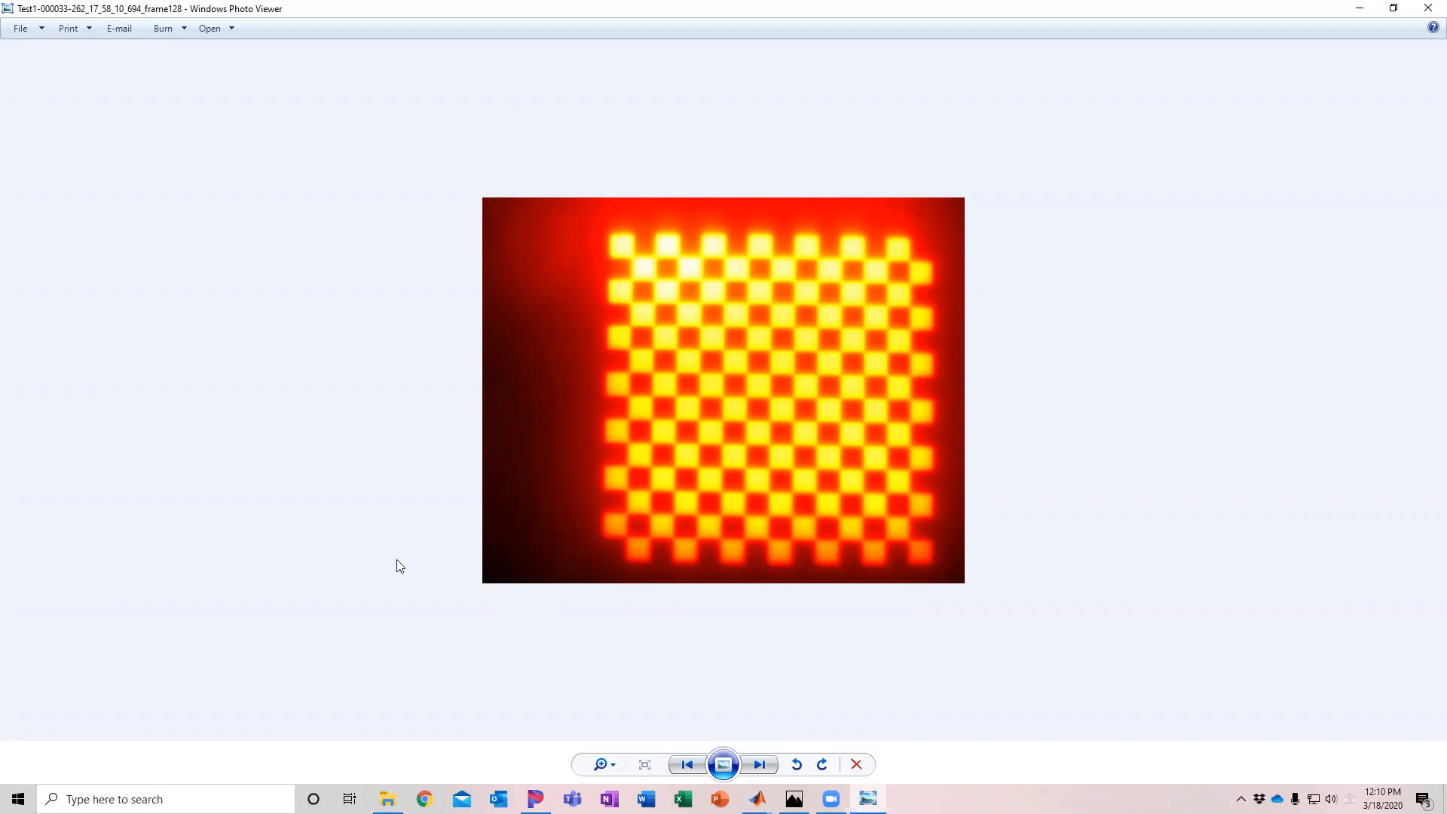
{"action": "key", "text": "Right"}
{"action": "key", "text": "Right"}
{"action": "key", "text": "Right"}
{"action": "key", "text": "Right"}
{"action": "key", "text": "Right"}
{"action": "key", "text": "Right"}
{"action": "key", "text": "Right"}
{"action": "key", "text": "Right"}
{"action": "key", "text": "Right"}
{"action": "key", "text": "Right"}
{"action": "key", "text": "Right"}
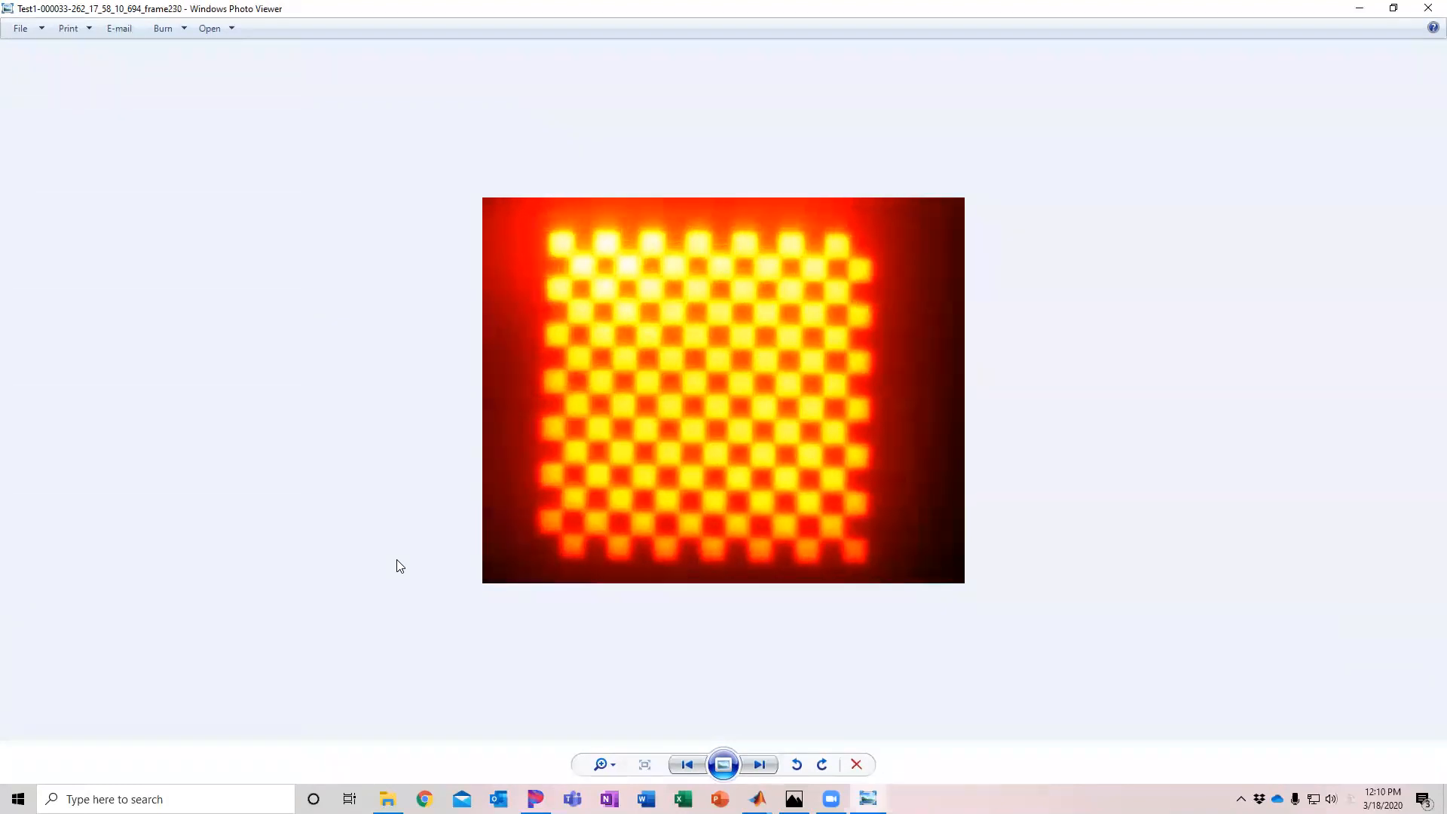
{"action": "key", "text": "Right"}
{"action": "key", "text": "Right"}
{"action": "key", "text": "Right"}
{"action": "key", "text": "Right"}
{"action": "key", "text": "Right"}
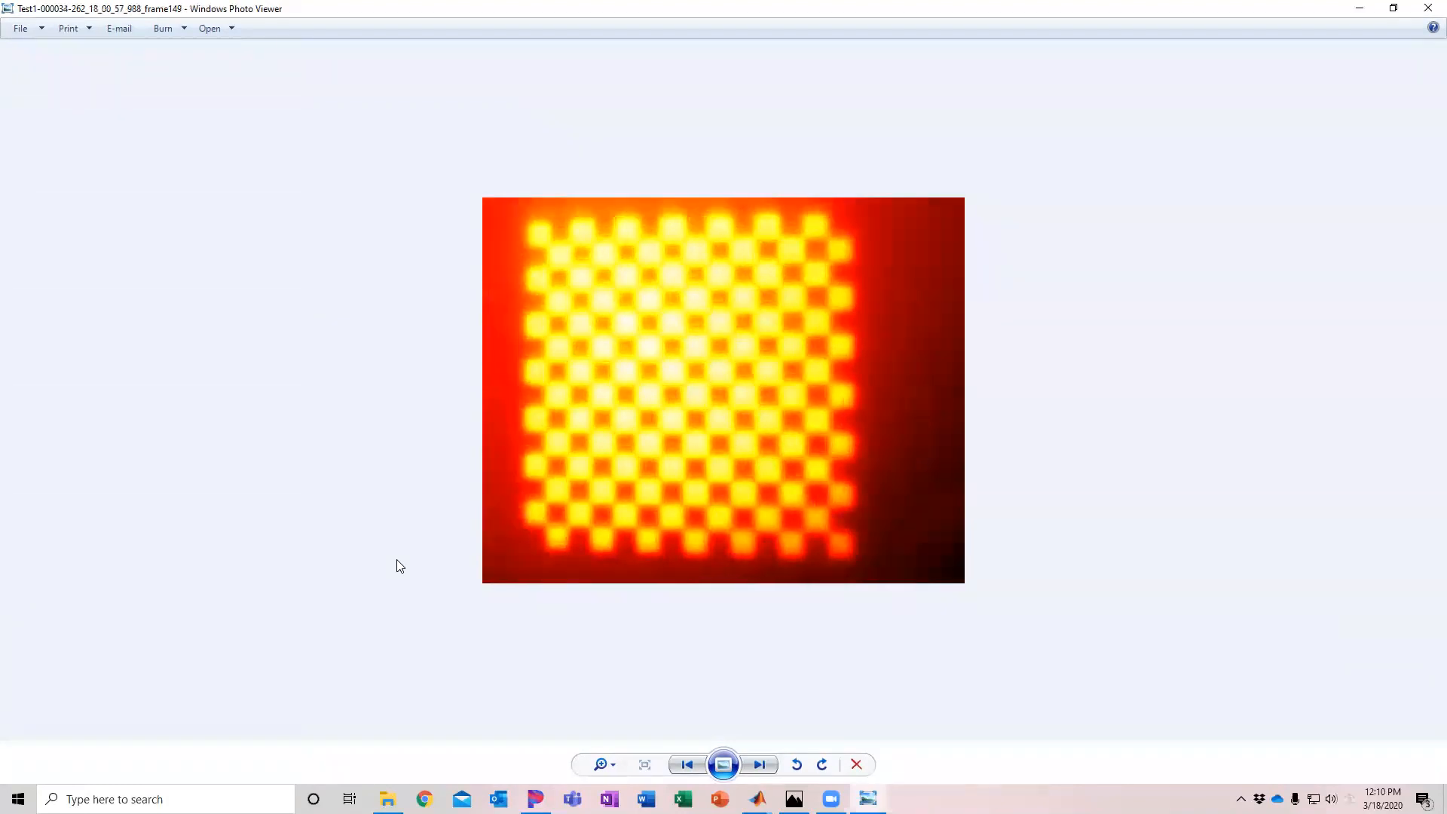
{"action": "key", "text": "Right"}
{"action": "key", "text": "Right"}
{"action": "key", "text": "Right"}
{"action": "key", "text": "Right"}
{"action": "key", "text": "Right"}
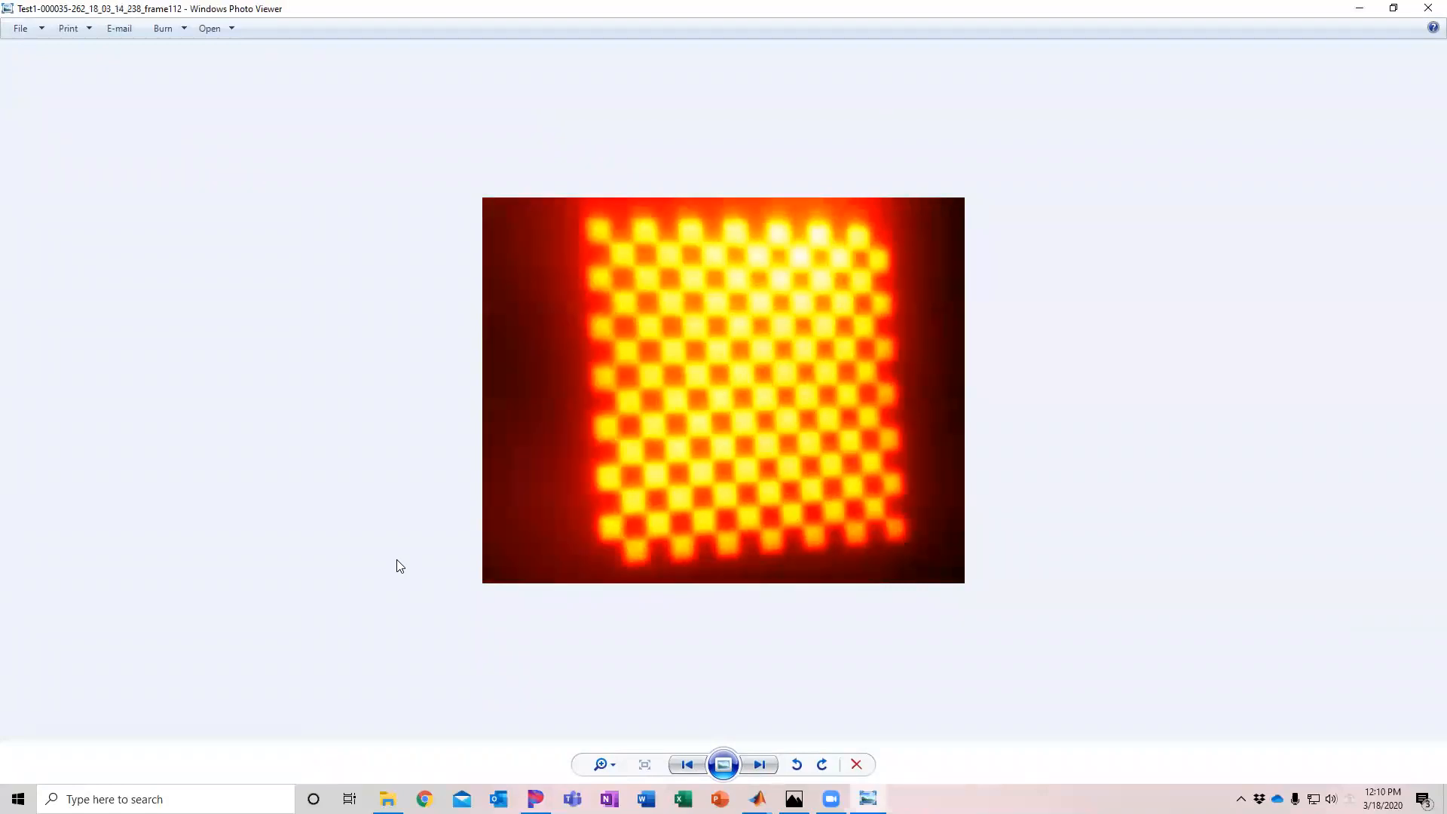
{"action": "key", "text": "Right"}
{"action": "key", "text": "Right"}
{"action": "key", "text": "Right"}
{"action": "key", "text": "Right"}
{"action": "key", "text": "Right"}
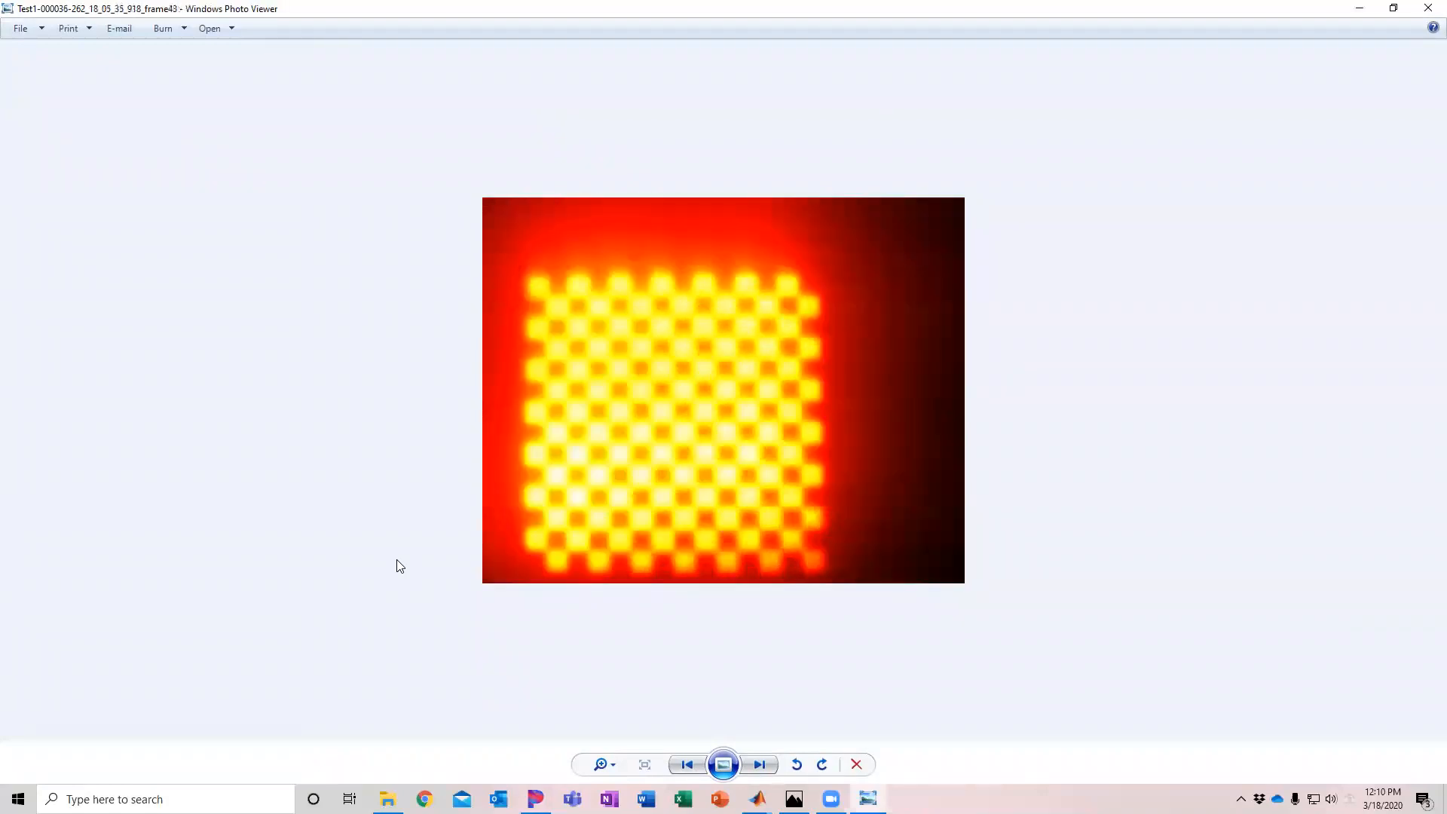
{"action": "key", "text": "Right"}
{"action": "key", "text": "Right"}
{"action": "key", "text": "Right"}
{"action": "key", "text": "Right"}
{"action": "key", "text": "Right"}
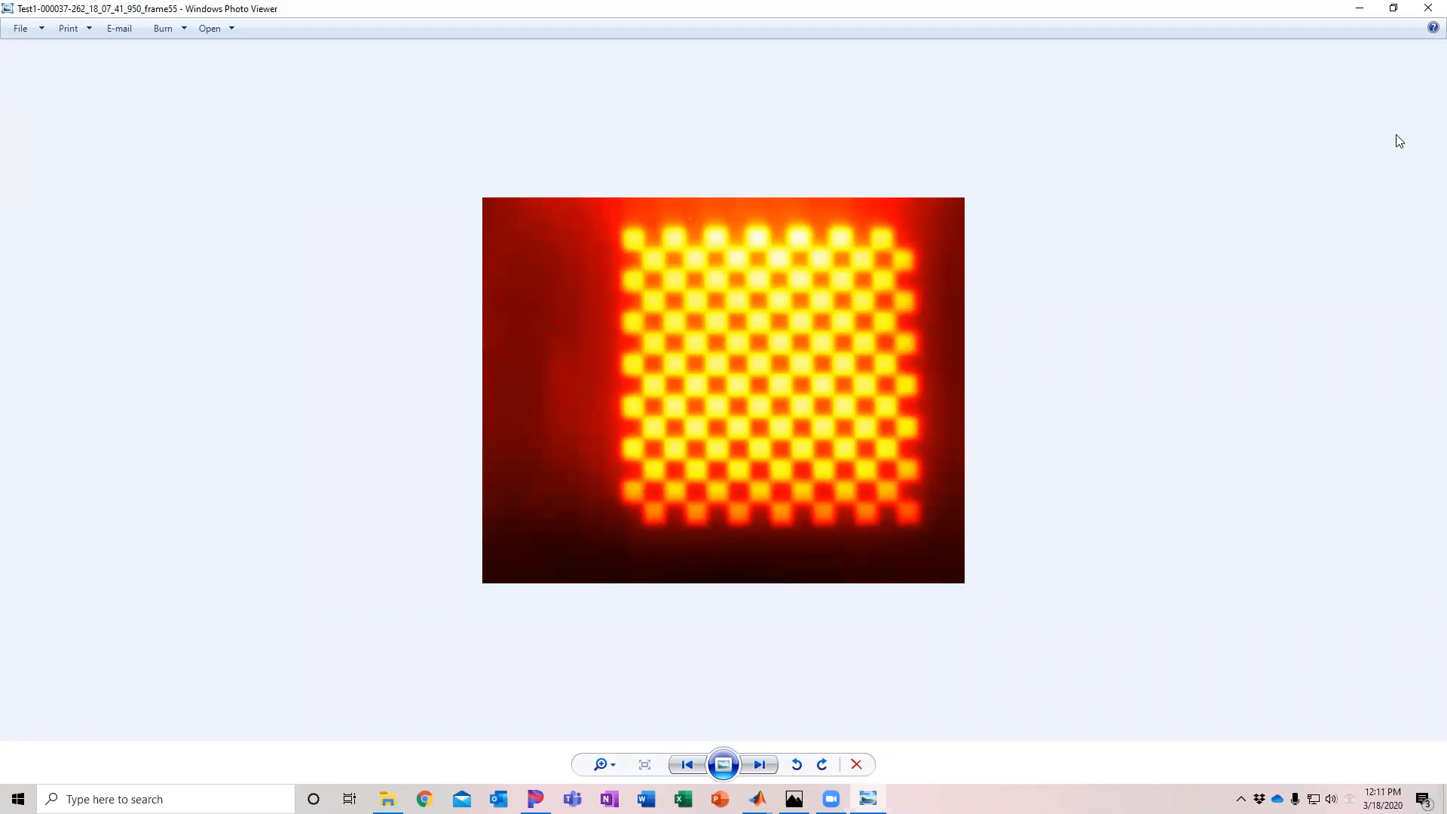
Step: Close the image viewer, the example images folder and the ThermalCamCalibratorSetup.jpg photo
{"action": "left_click", "coordinate": [1427, 13]}
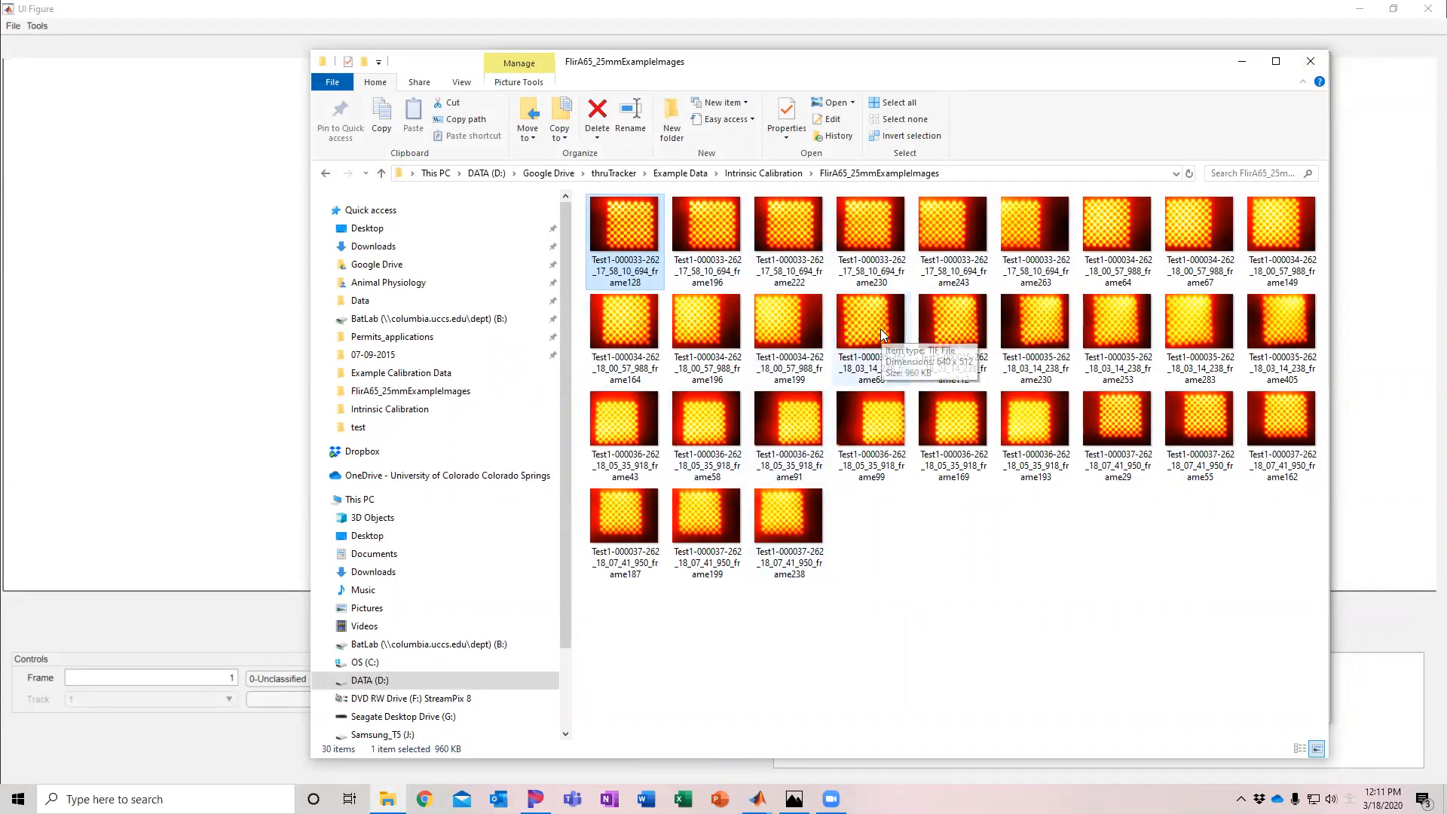
{"action": "left_click", "coordinate": [1311, 62]}
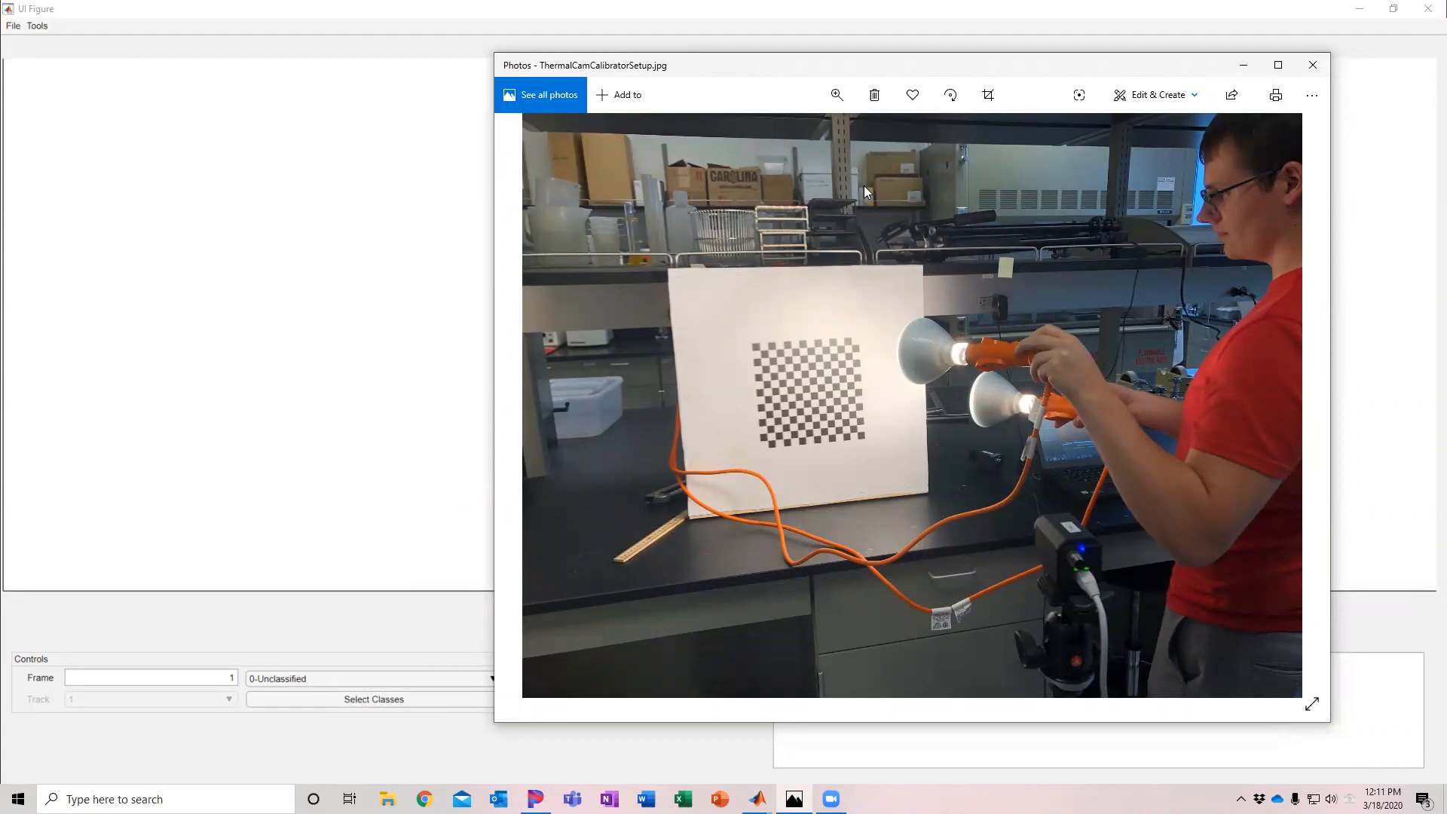
{"action": "left_click", "coordinate": [1314, 67]}
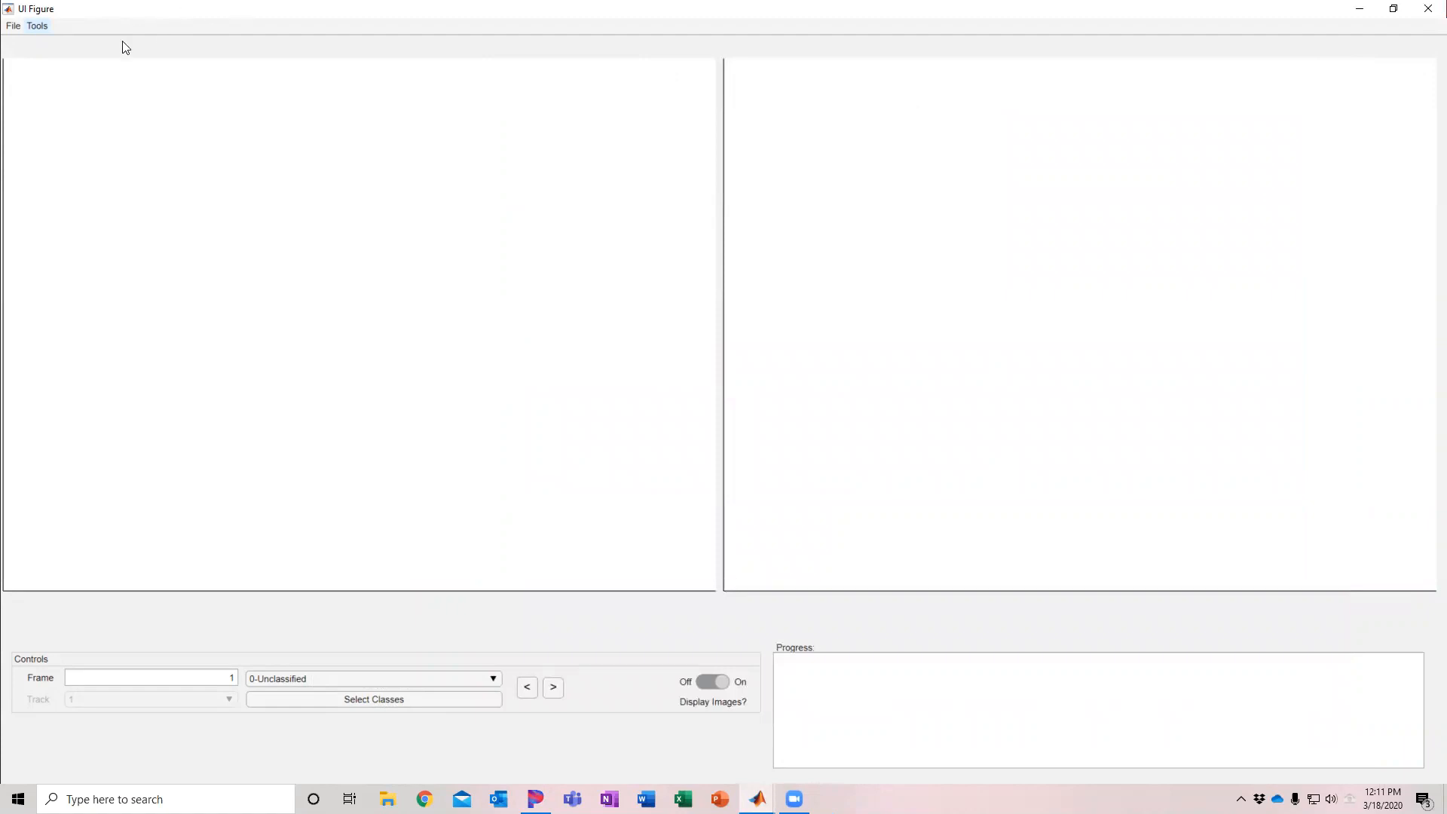
Step: Launch the Intrinsic Calibration tool and move the Thermal Camera Calibrator window towards the middle of the screen
{"action": "left_click", "coordinate": [36, 27]}
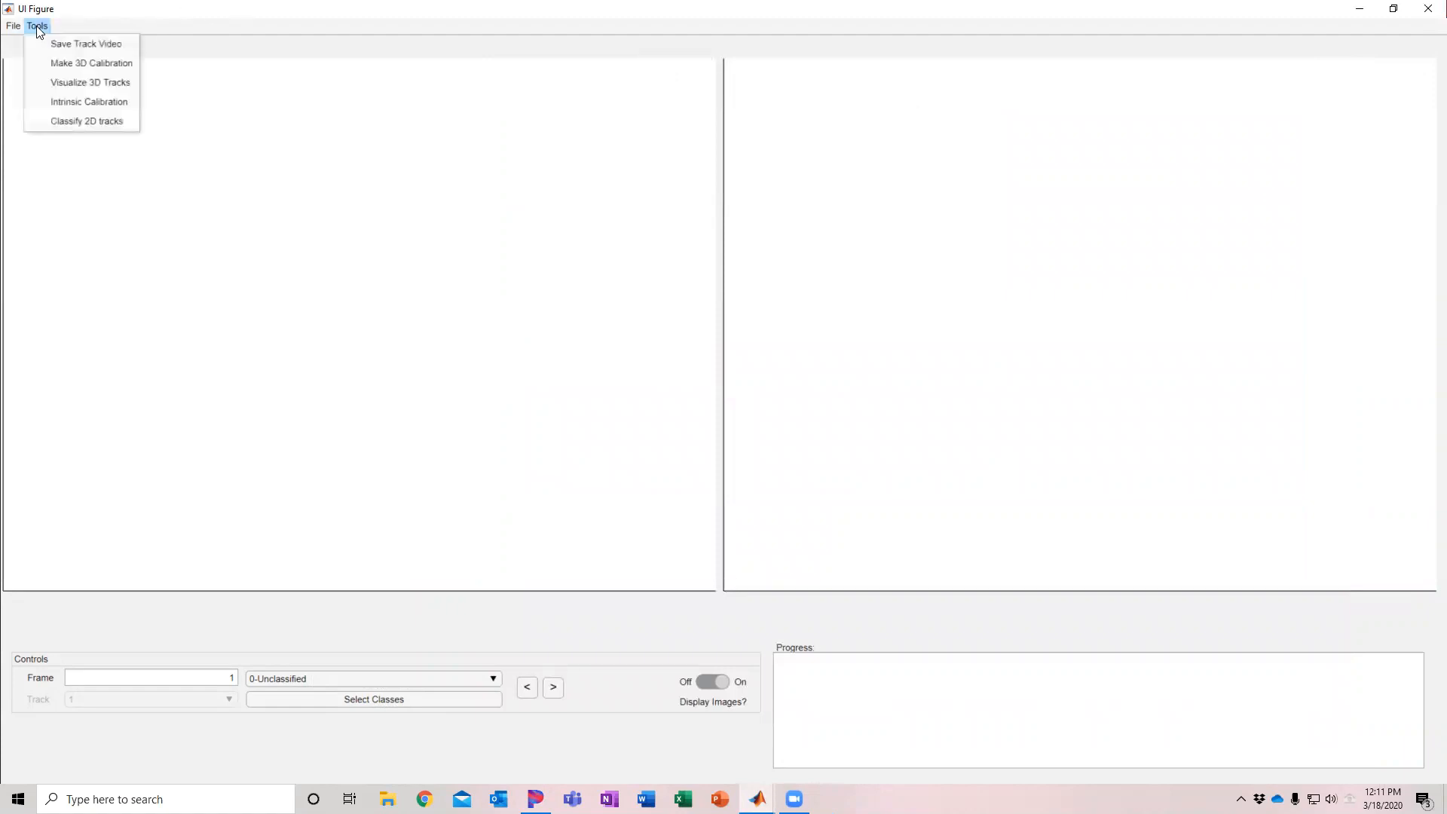
{"action": "left_click", "coordinate": [103, 105]}
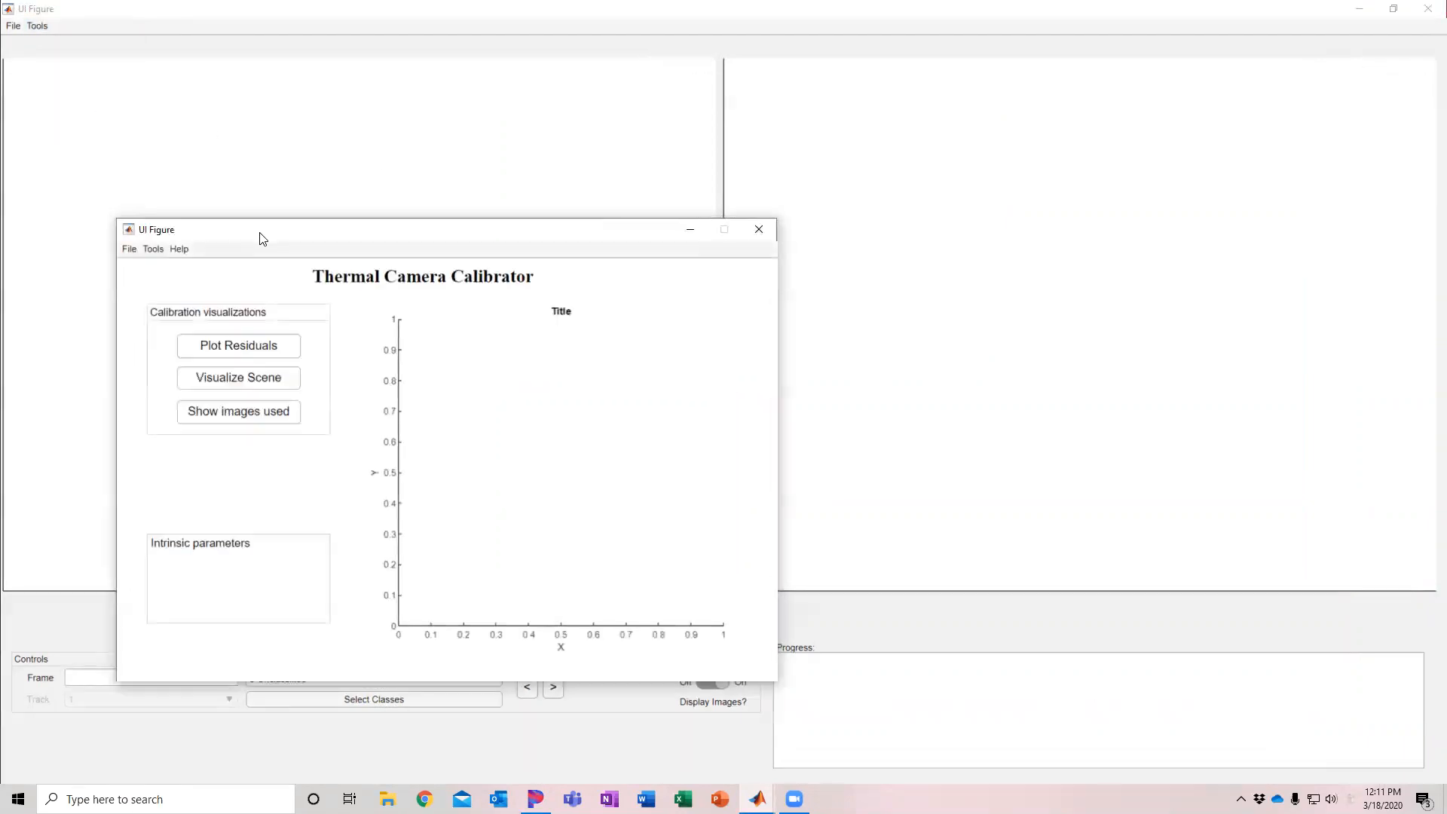
{"action": "left_click_drag", "start_coordinate": [281, 228], "coordinate": [655, 121]}
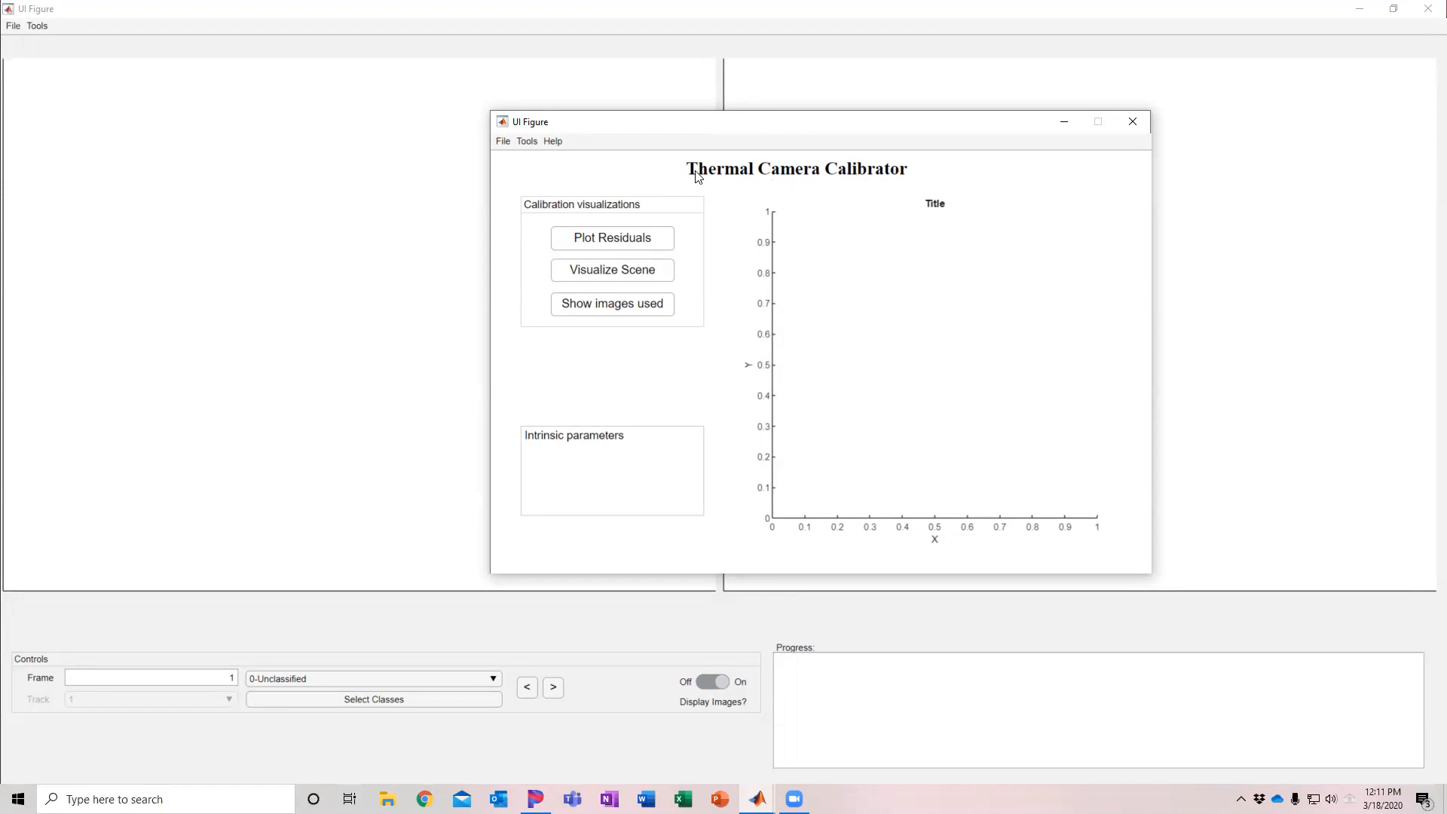
Step: Start Convert images on the thermal image folder Example Data\Intrinsic Calibration\FlirA65_25mmExampleImages
{"action": "left_click", "coordinate": [503, 142]}
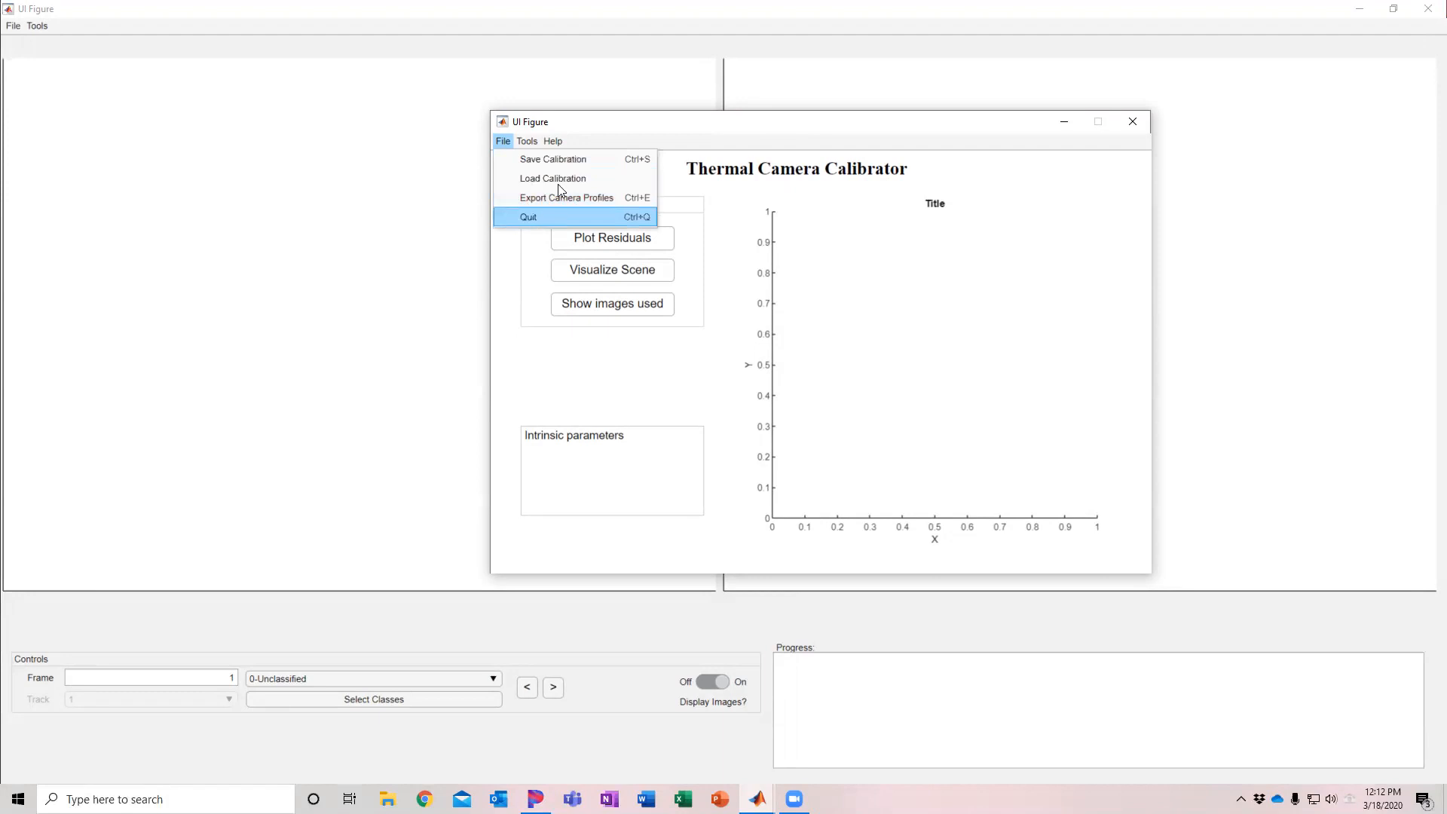
{"action": "mouse_move", "coordinate": [532, 146]}
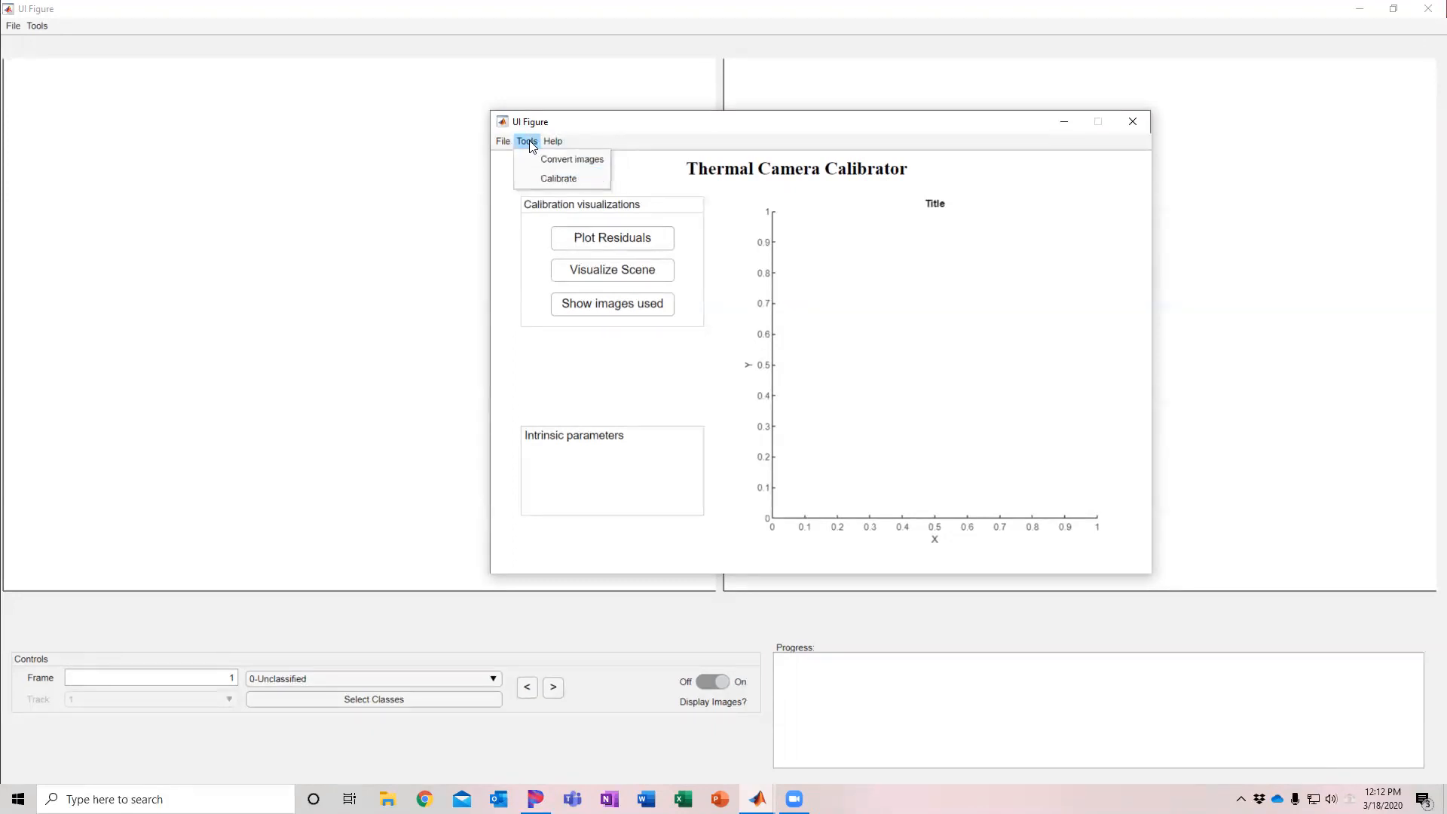
{"action": "left_click", "coordinate": [574, 159]}
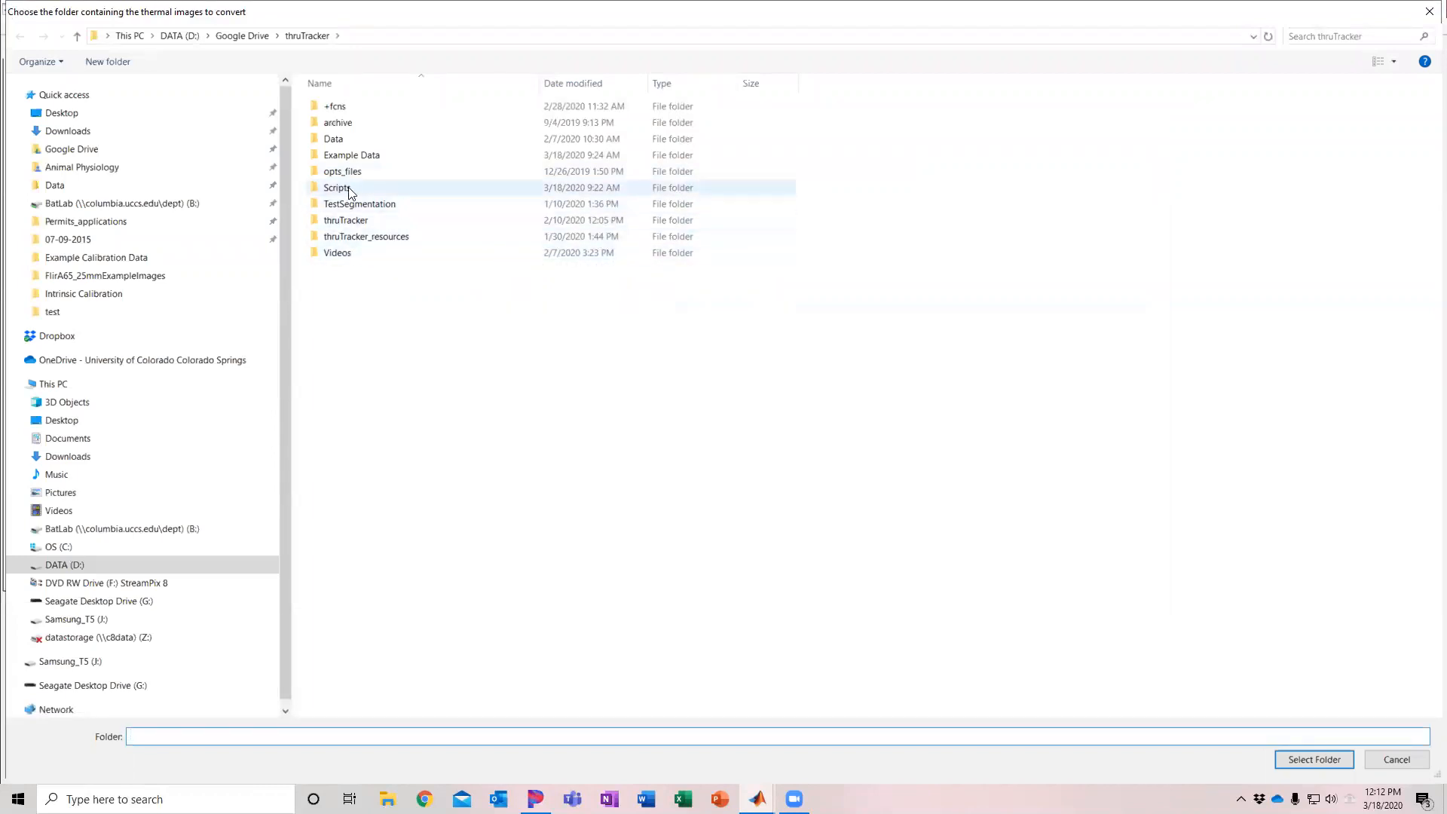
{"action": "double_click", "coordinate": [350, 155]}
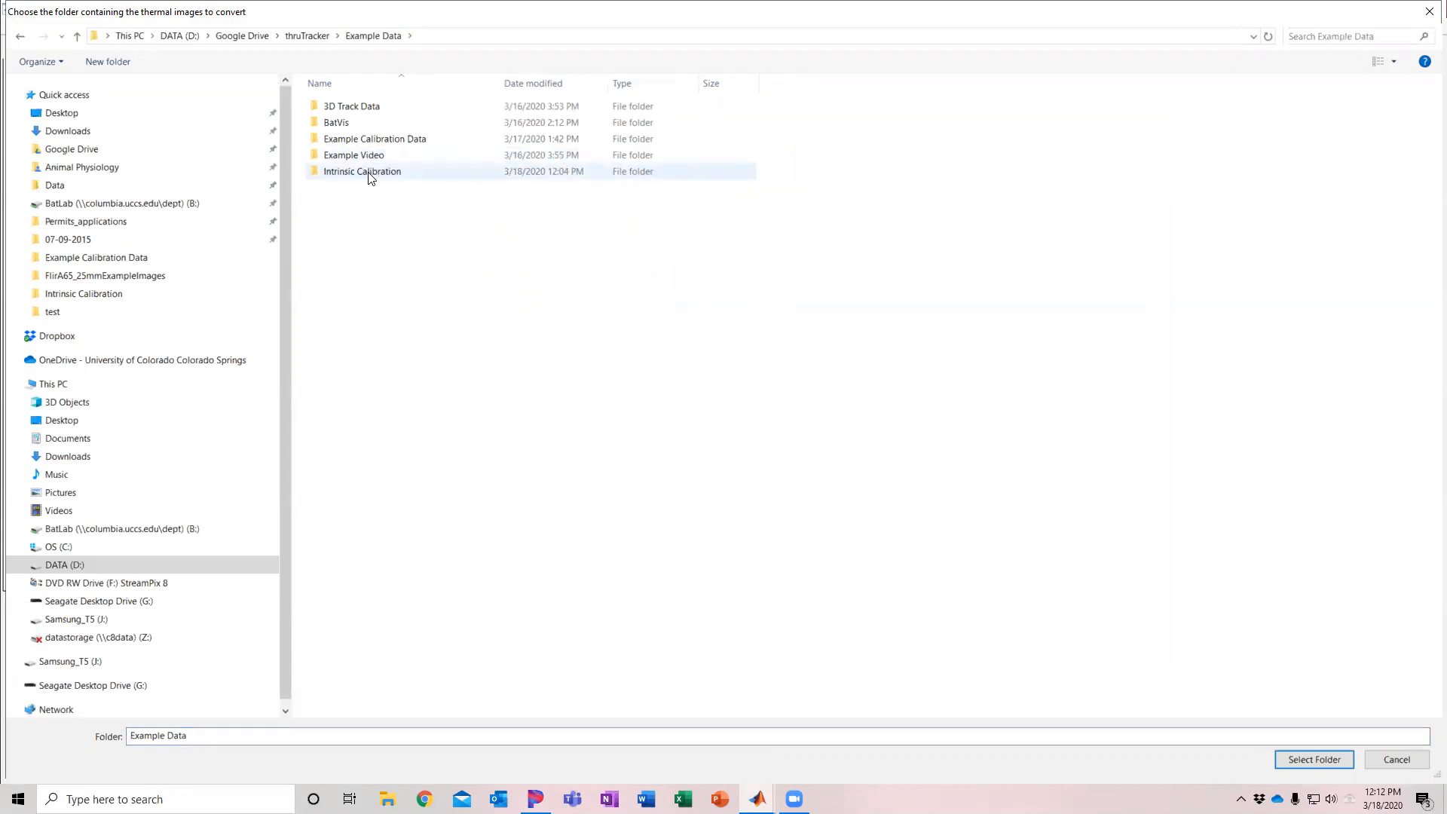
{"action": "double_click", "coordinate": [374, 177]}
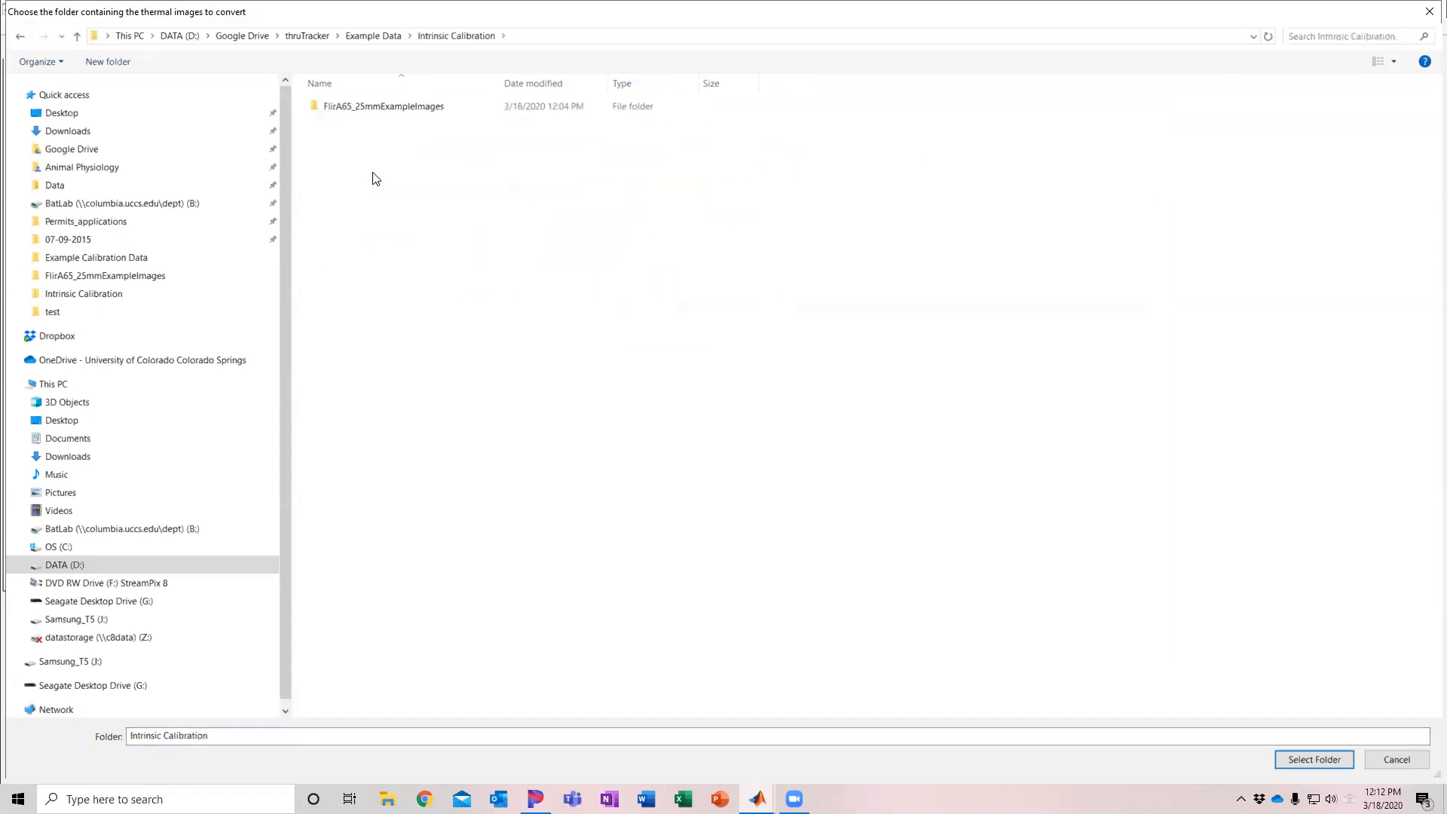
{"action": "left_click", "coordinate": [348, 108]}
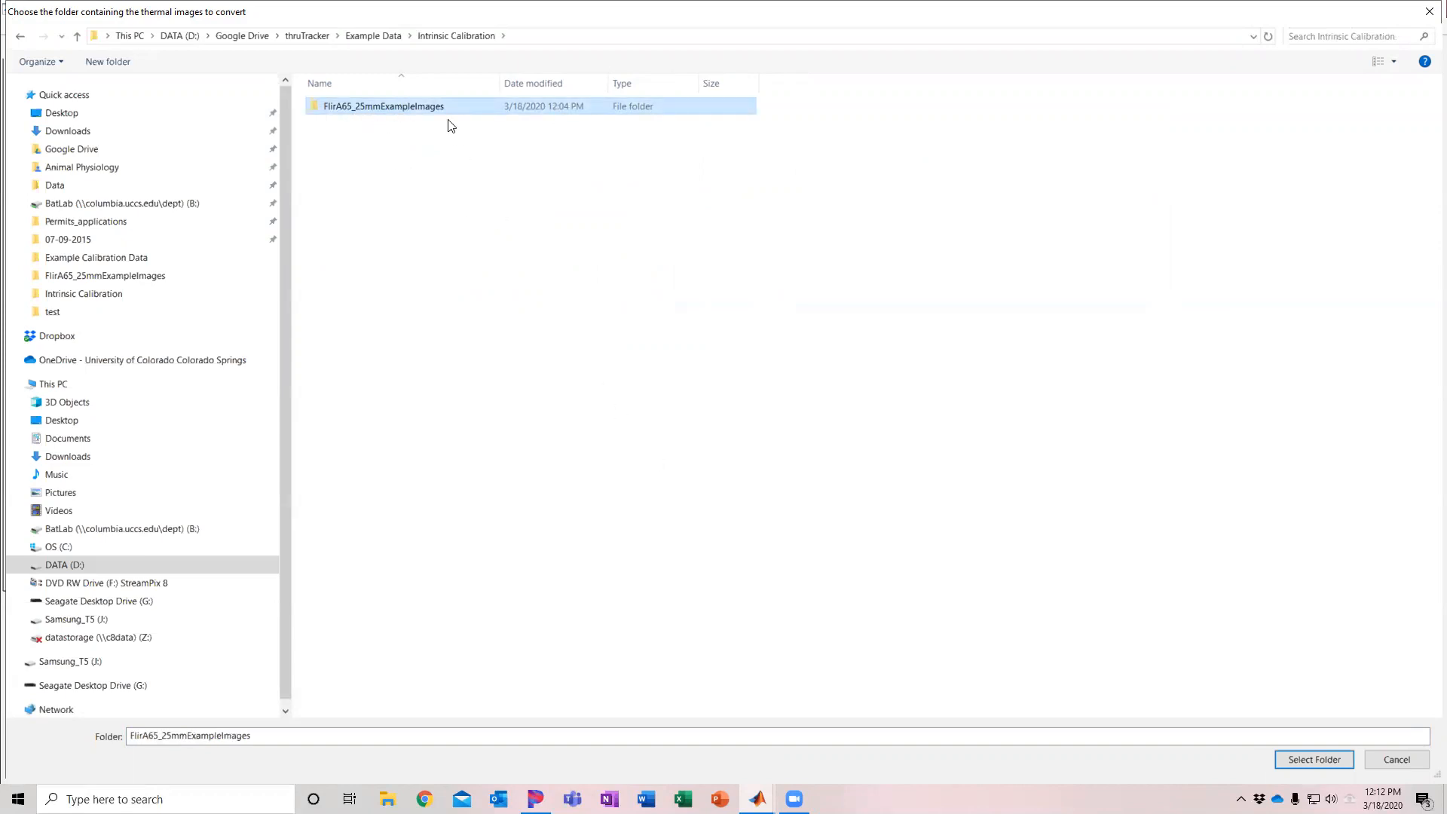
{"action": "left_click", "coordinate": [1314, 760]}
Step: Move the Thermal Camera Calibrator window aside during the image conversion and dismiss its completion message
{"action": "left_click", "coordinate": [817, 372]}
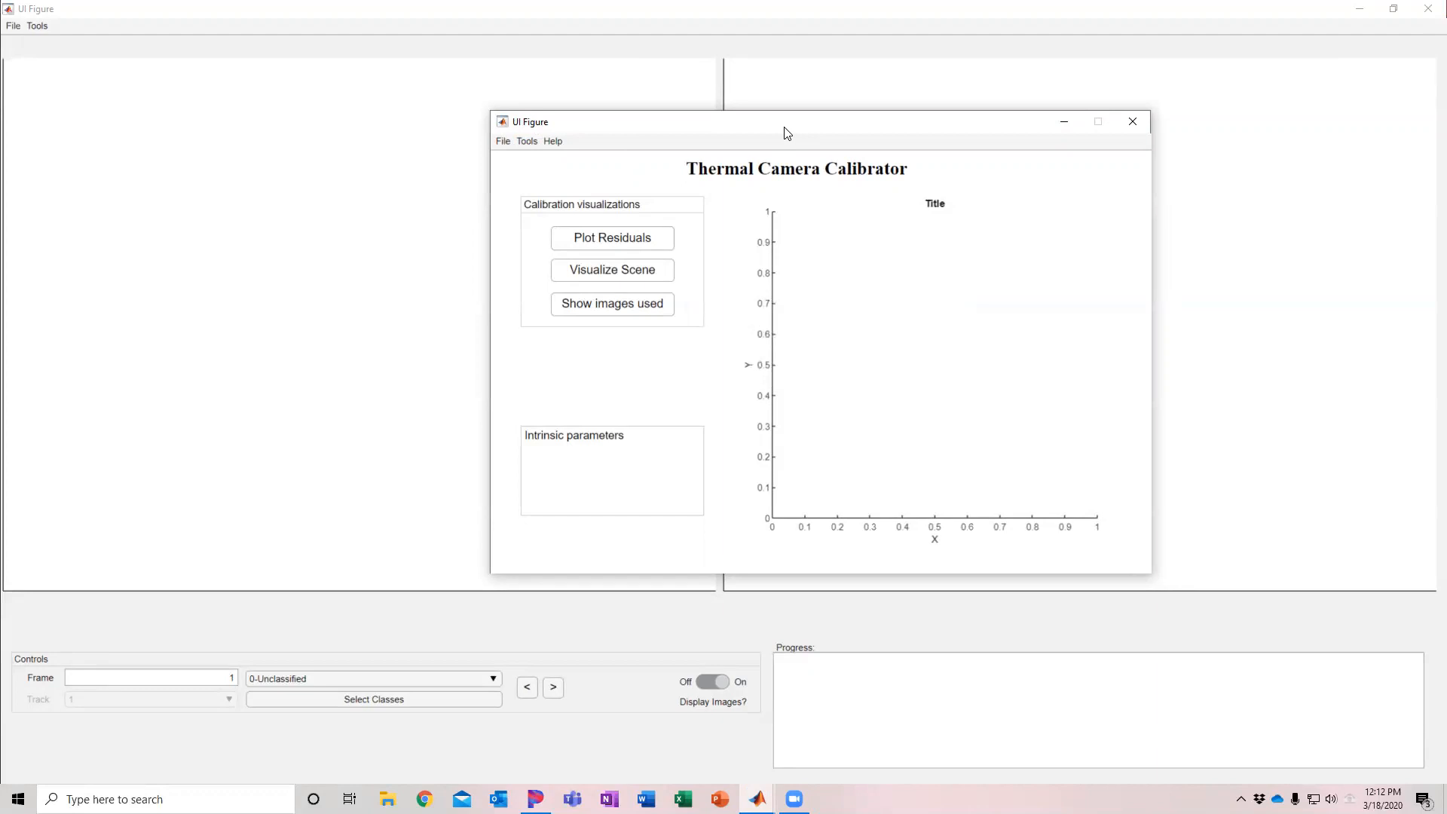
{"action": "left_click_drag", "start_coordinate": [788, 132], "coordinate": [1119, 141]}
{"action": "left_click", "coordinate": [817, 370]}
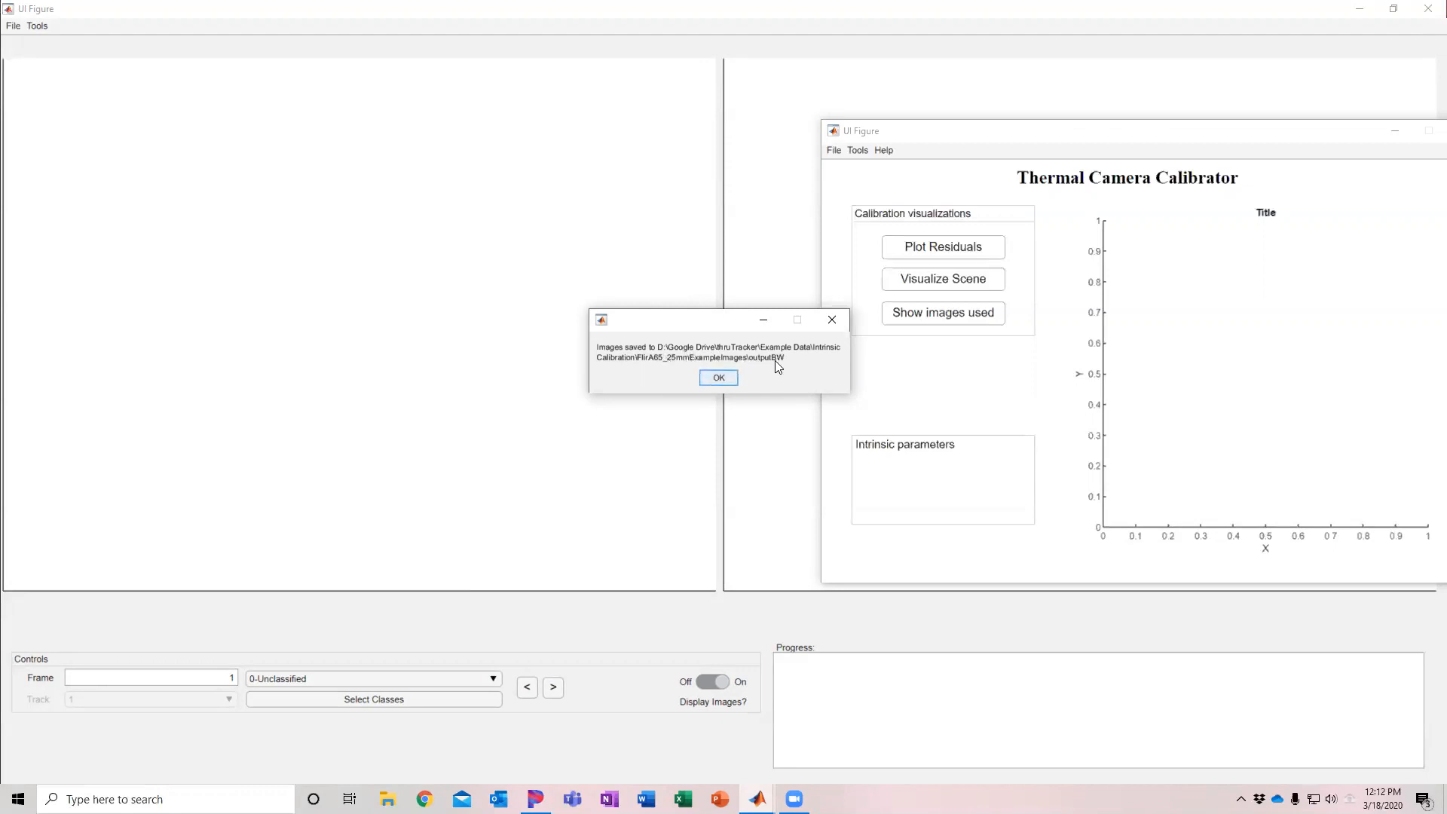
{"action": "left_click", "coordinate": [721, 377]}
Step: In File Explorer, go to the outputBW folder inside FlirA65_25mmExampleImages and view the converted Test1-000033 frame128BW image
{"action": "left_click", "coordinate": [388, 799]}
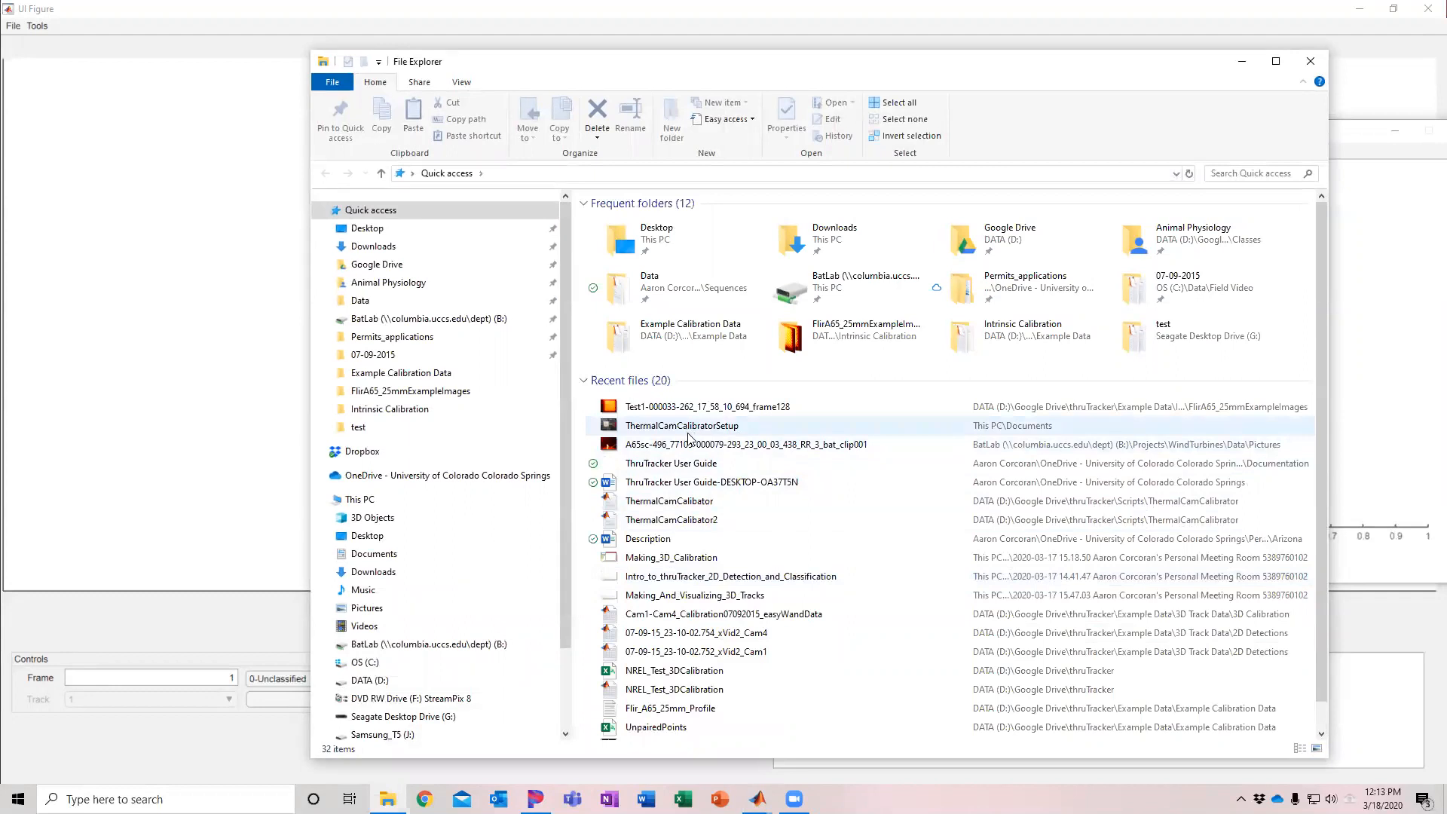
{"action": "left_click", "coordinate": [411, 392]}
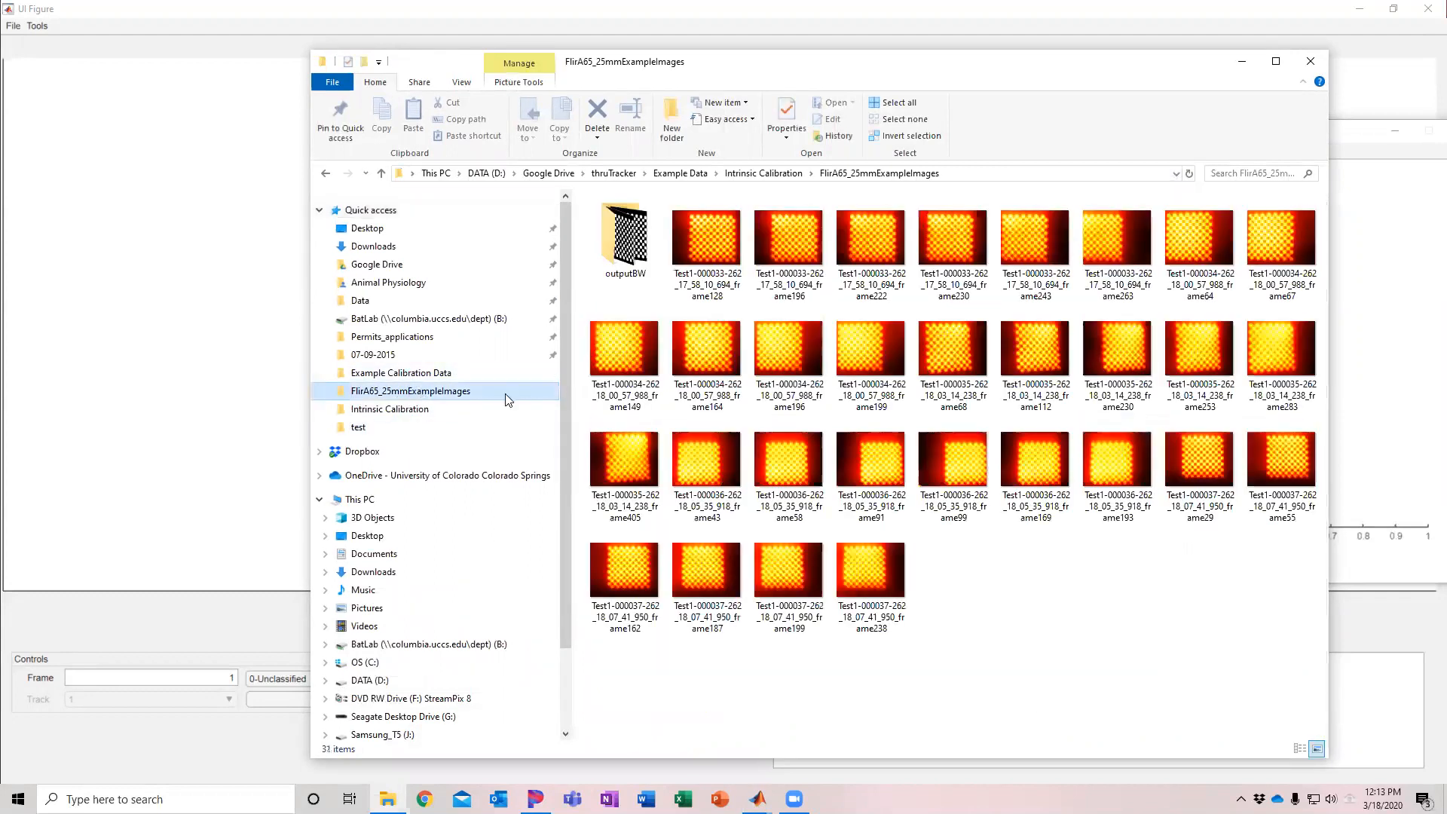
{"action": "double_click", "coordinate": [616, 259]}
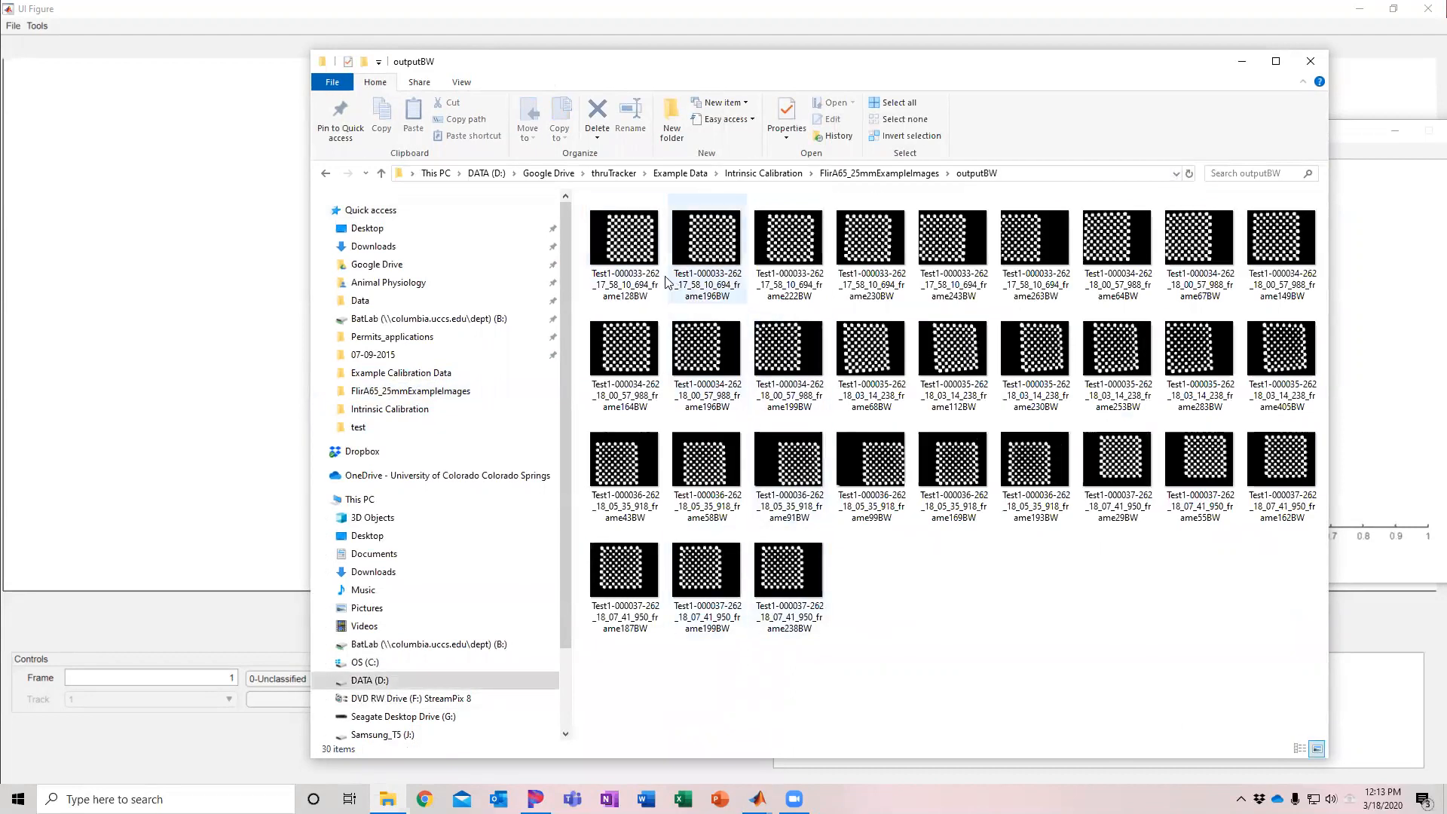
{"action": "double_click", "coordinate": [628, 256]}
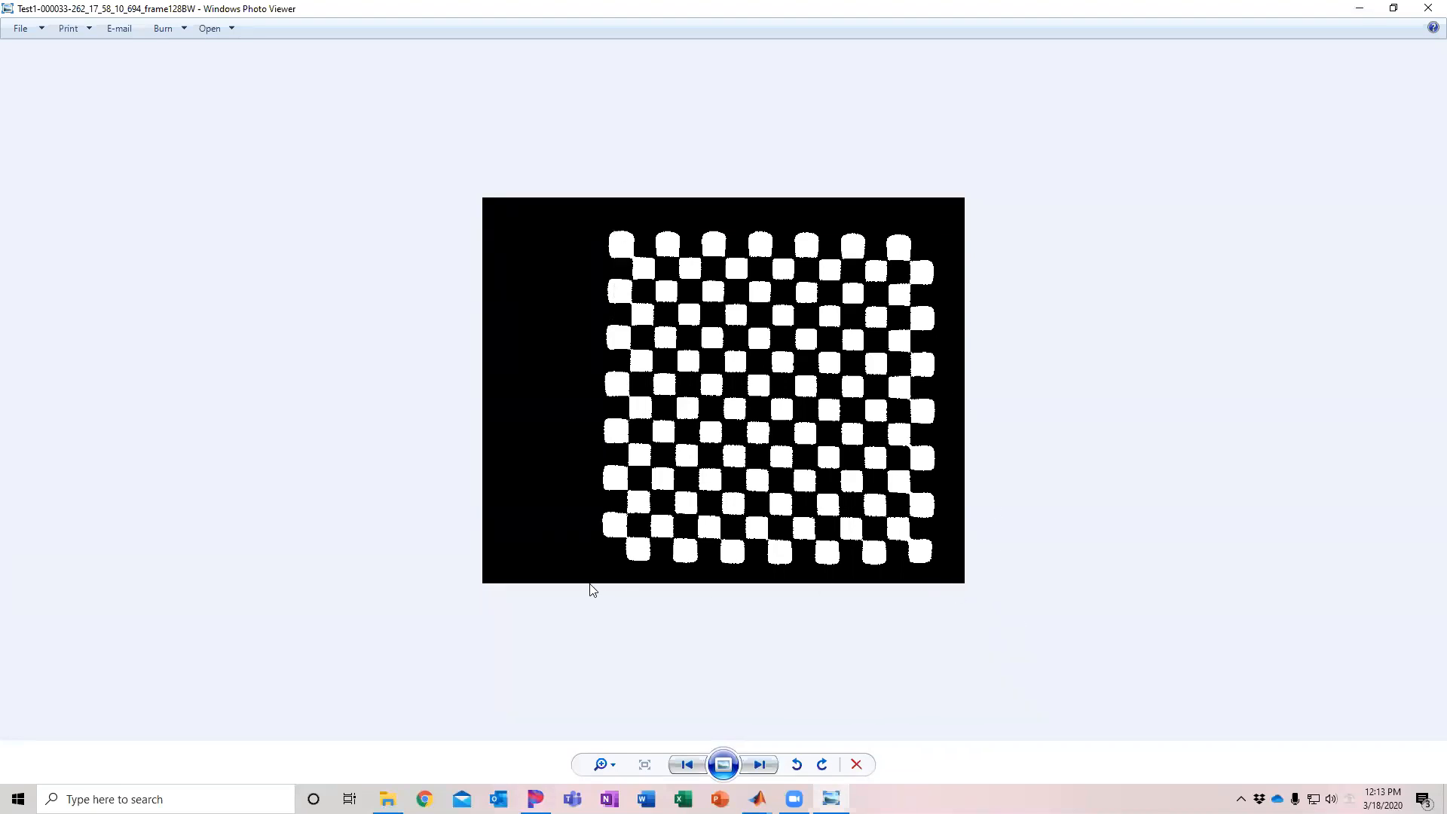
Step: Open the original frame128 thermal image and arrange the frame128BW viewer window over it to compare the two
{"action": "left_click", "coordinate": [1394, 9]}
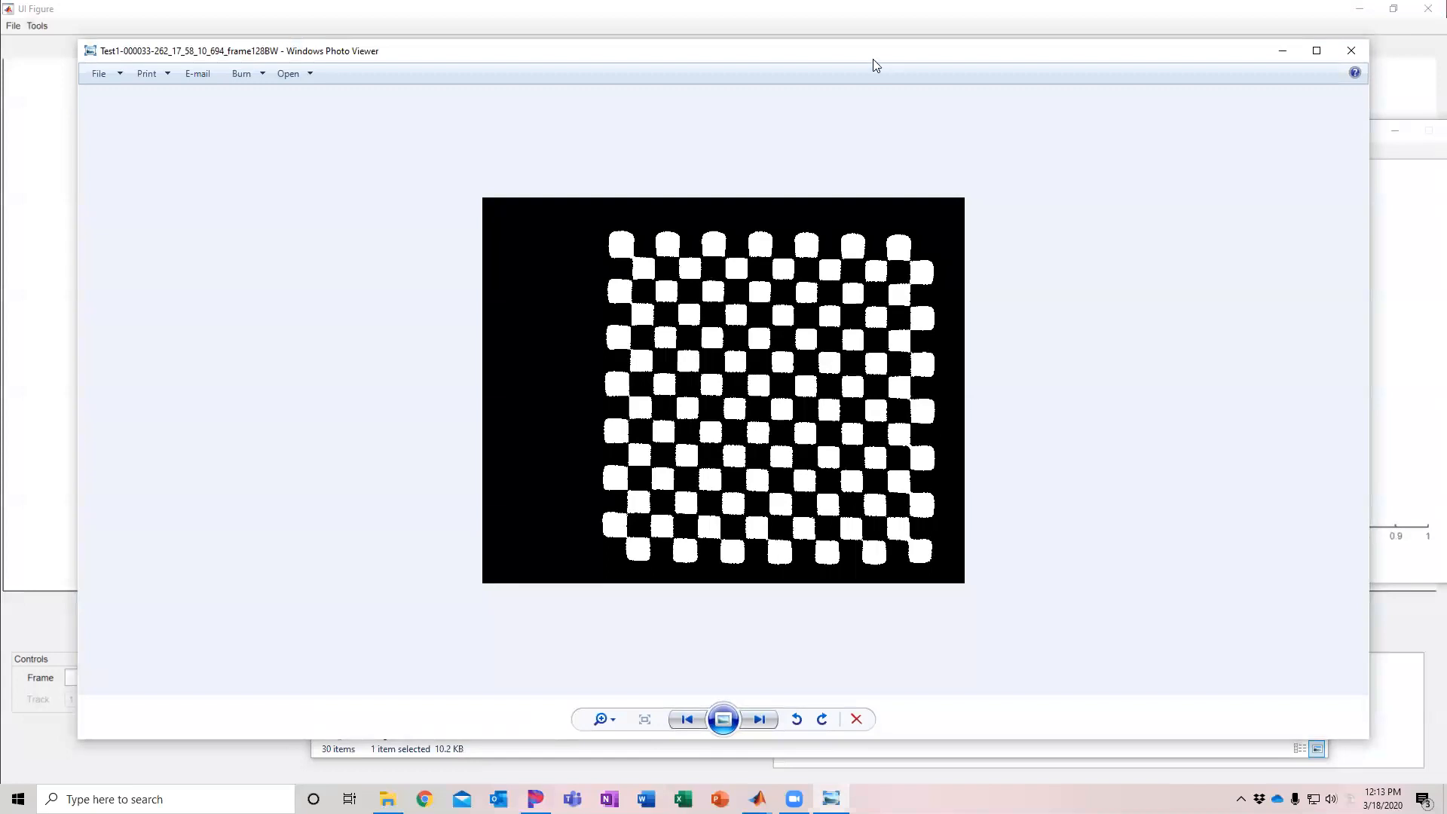
{"action": "left_click_drag", "start_coordinate": [872, 54], "coordinate": [939, 392]}
{"action": "left_click", "coordinate": [900, 177]}
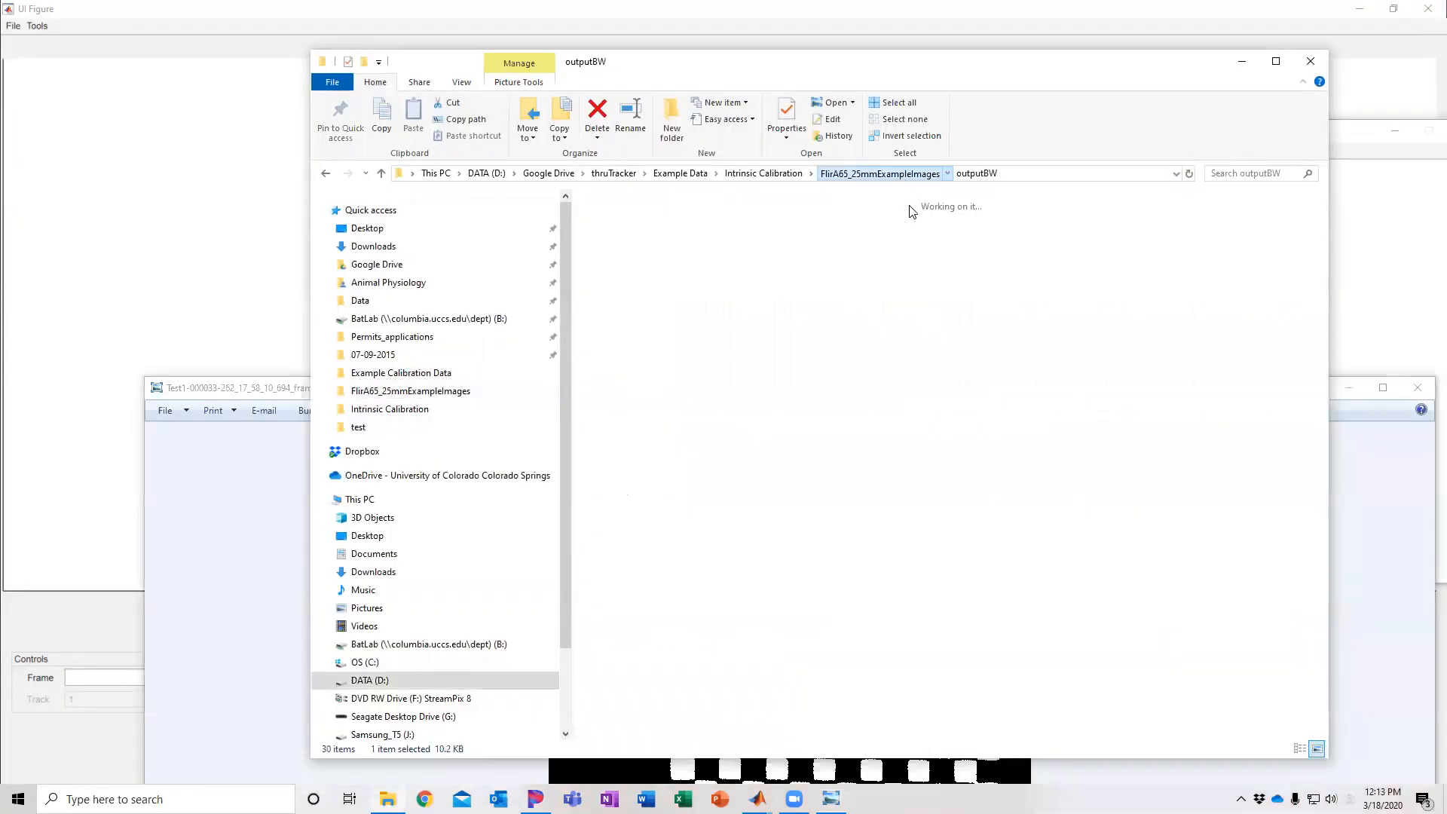
{"action": "double_click", "coordinate": [698, 250]}
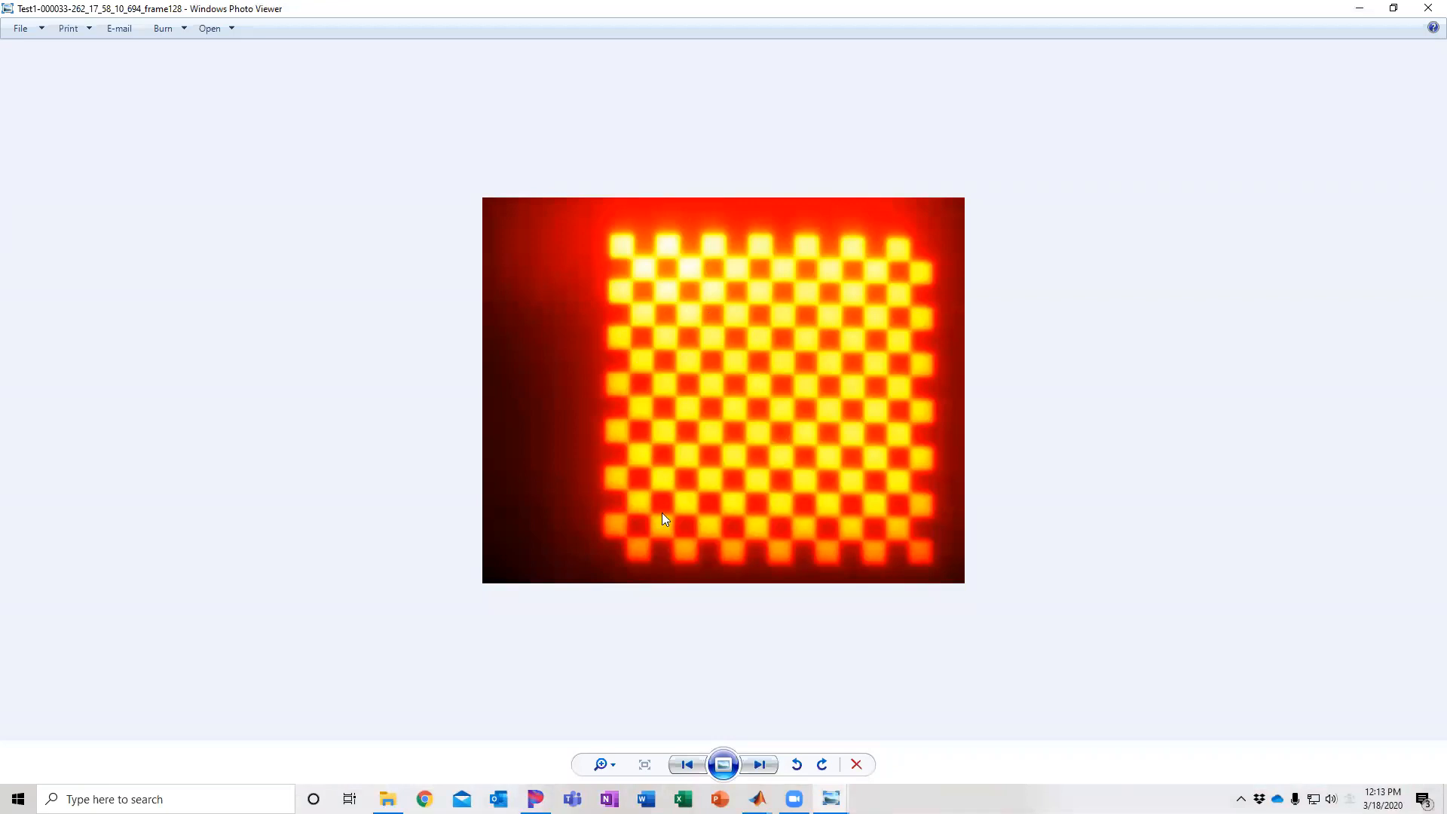
{"action": "key", "text": "alt+Tab"}
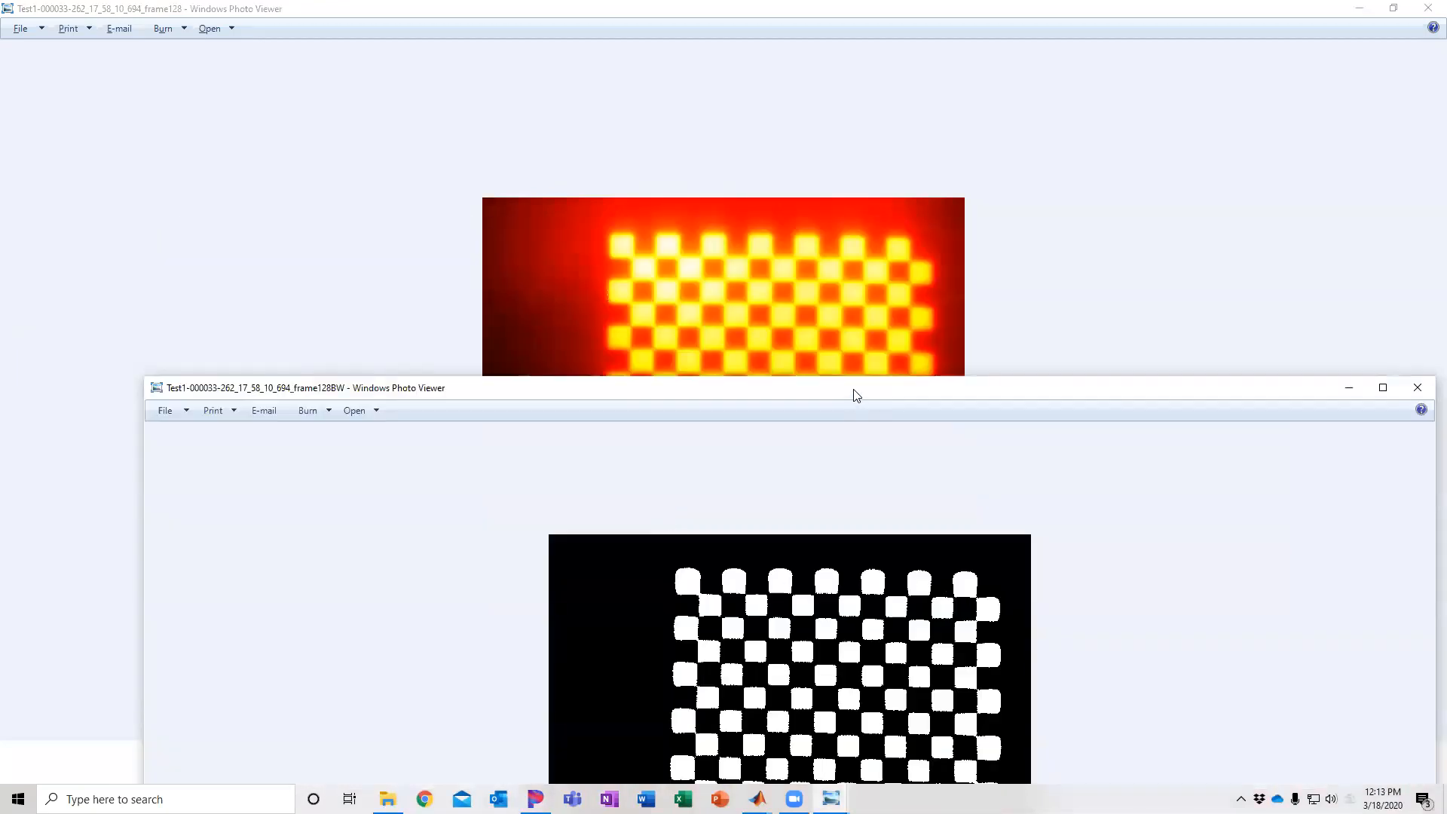
{"action": "left_click_drag", "start_coordinate": [851, 391], "coordinate": [803, 101]}
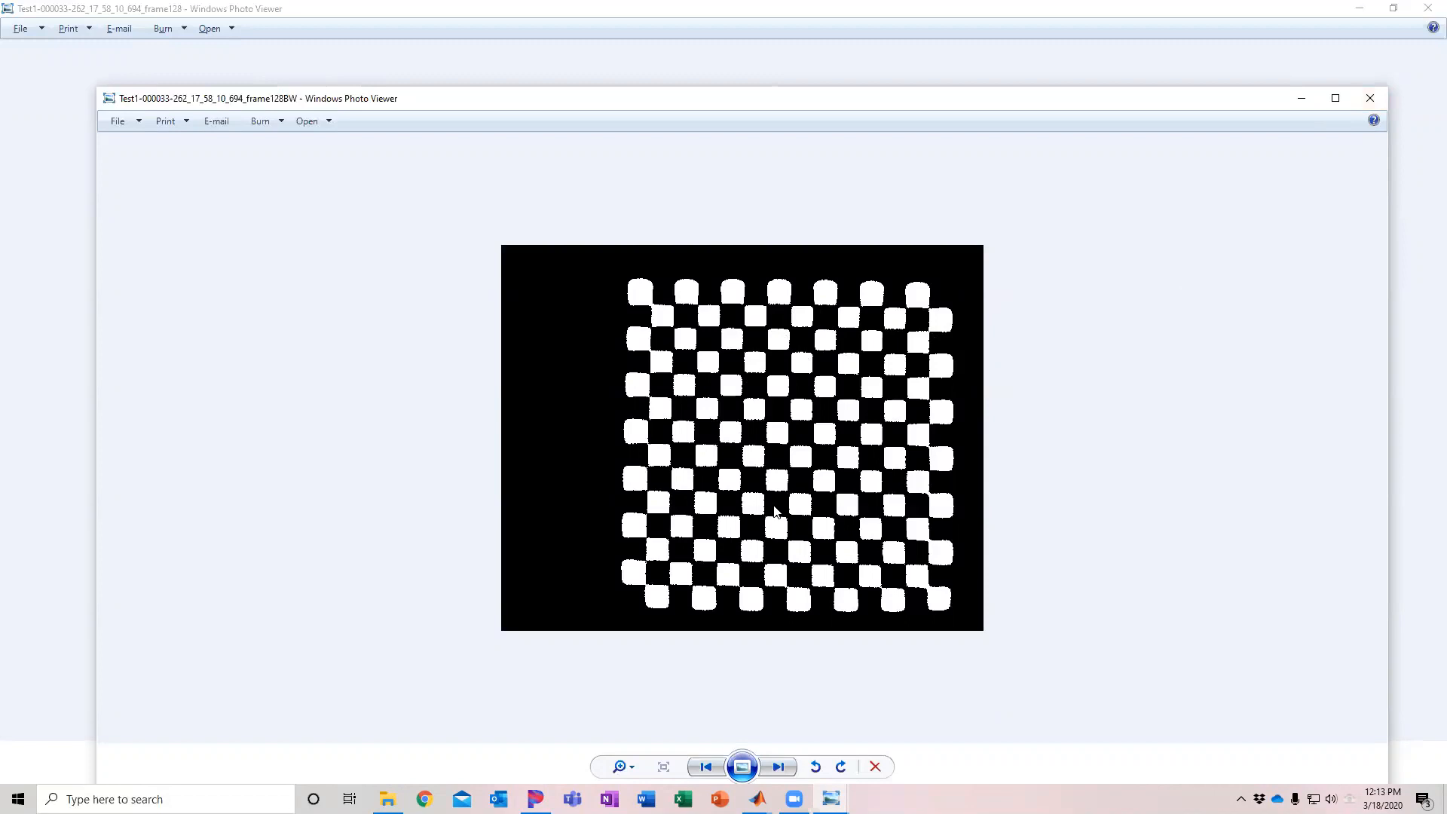
Step: Page through the converted black-and-white checkerboard images from frame196BW to the Test1-000034 frame64BW image
{"action": "key", "text": "Right"}
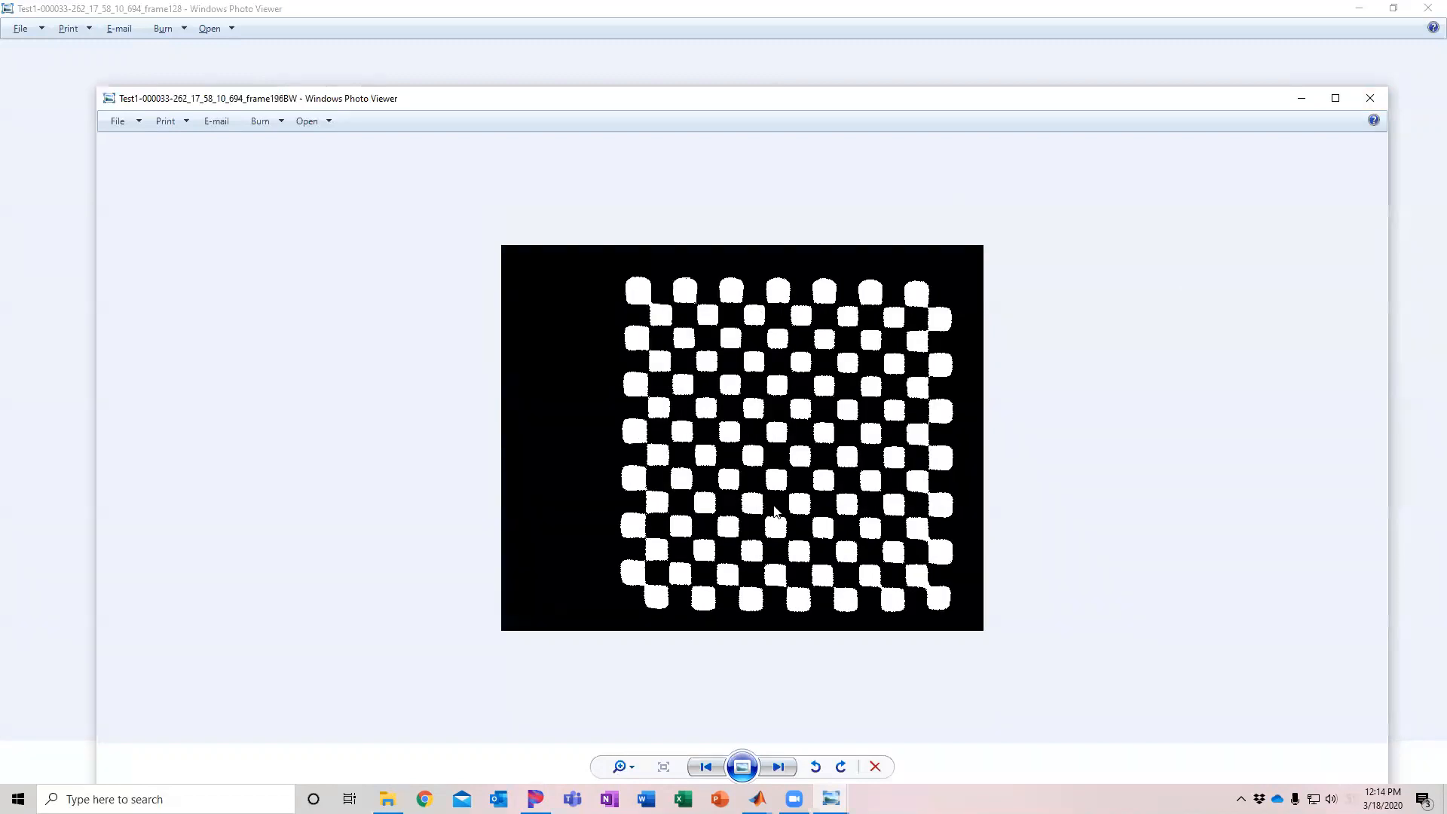
{"action": "key", "text": "Right"}
{"action": "key", "text": "Right"}
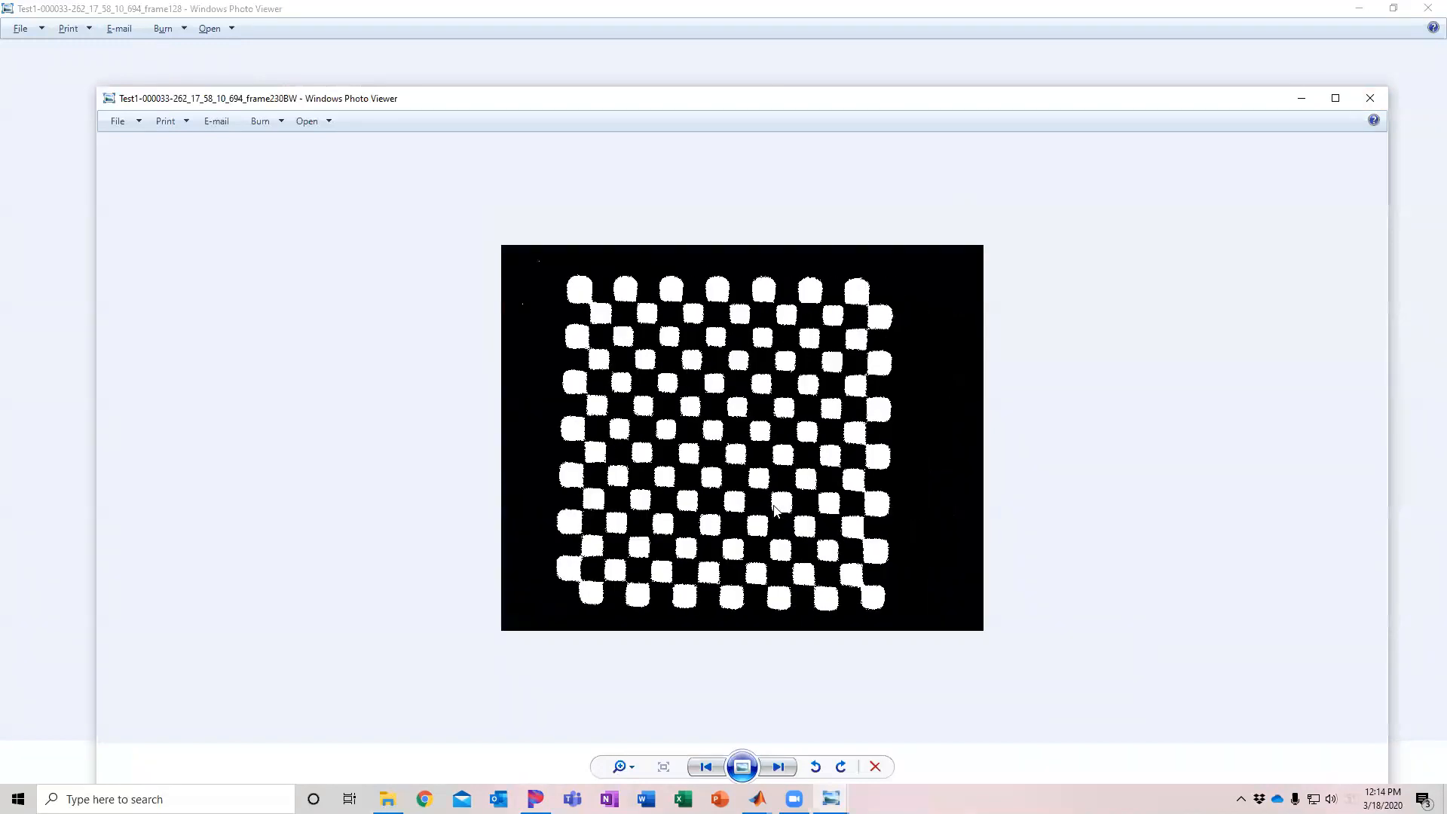
{"action": "key", "text": "Right"}
{"action": "key", "text": "Right"}
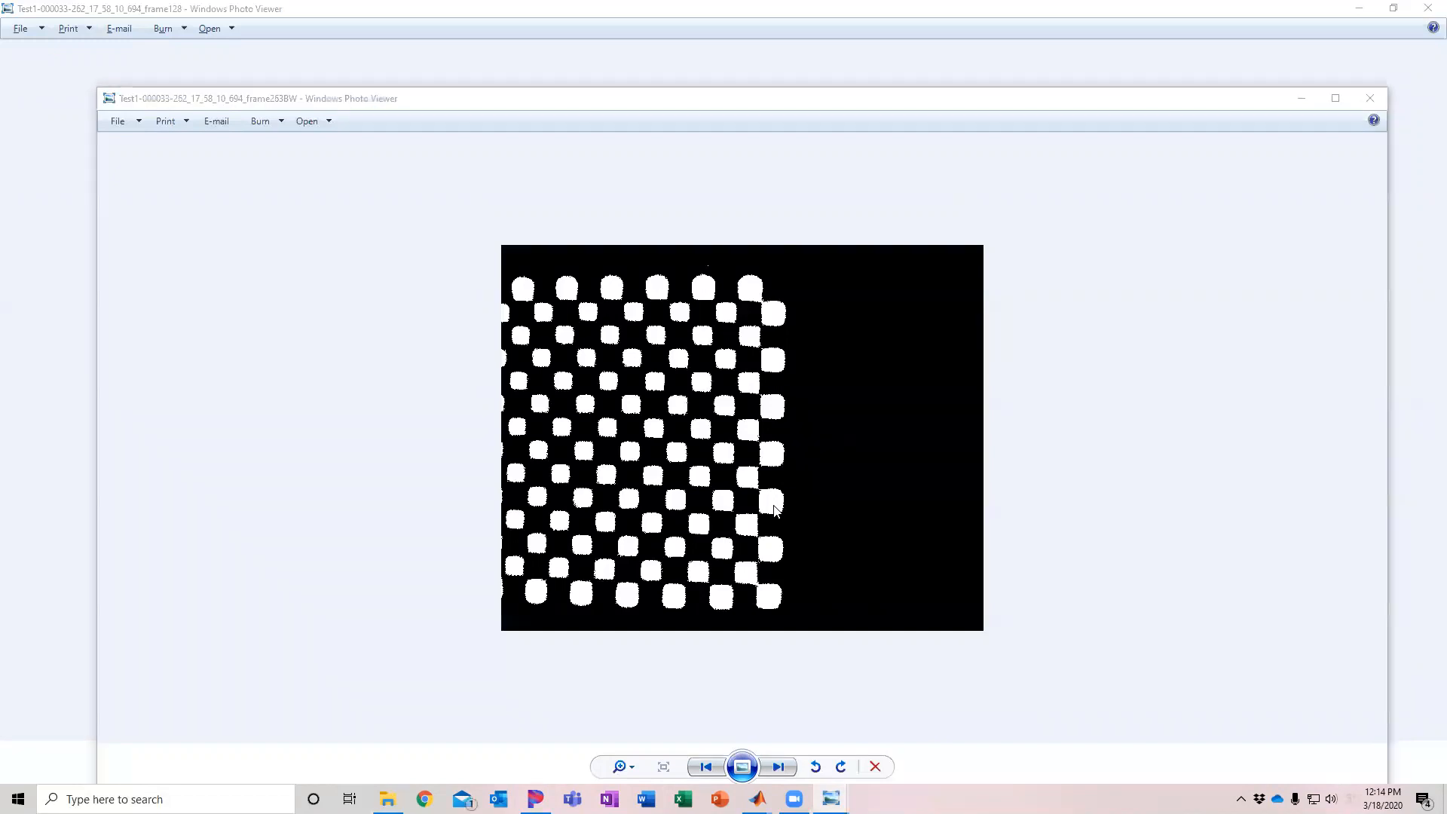
{"action": "key", "text": "Right"}
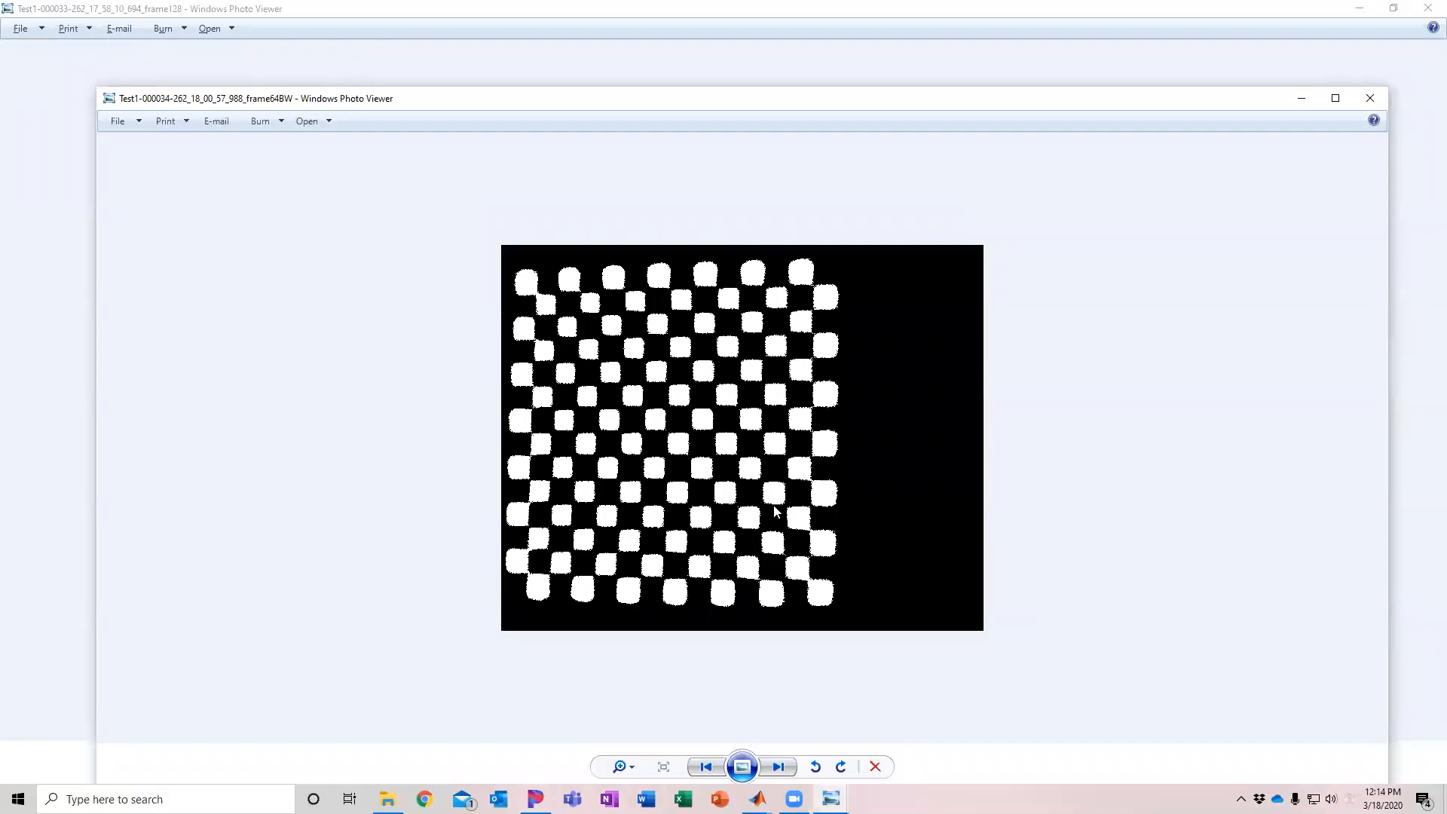
Step: Page through the remaining converted checkerboard images to Test1-000037 frame238BW, checking it against Test1-000033 frame128BW
{"action": "key", "text": "Right"}
{"action": "key", "text": "Right"}
{"action": "key", "text": "Right"}
{"action": "key", "text": "Right"}
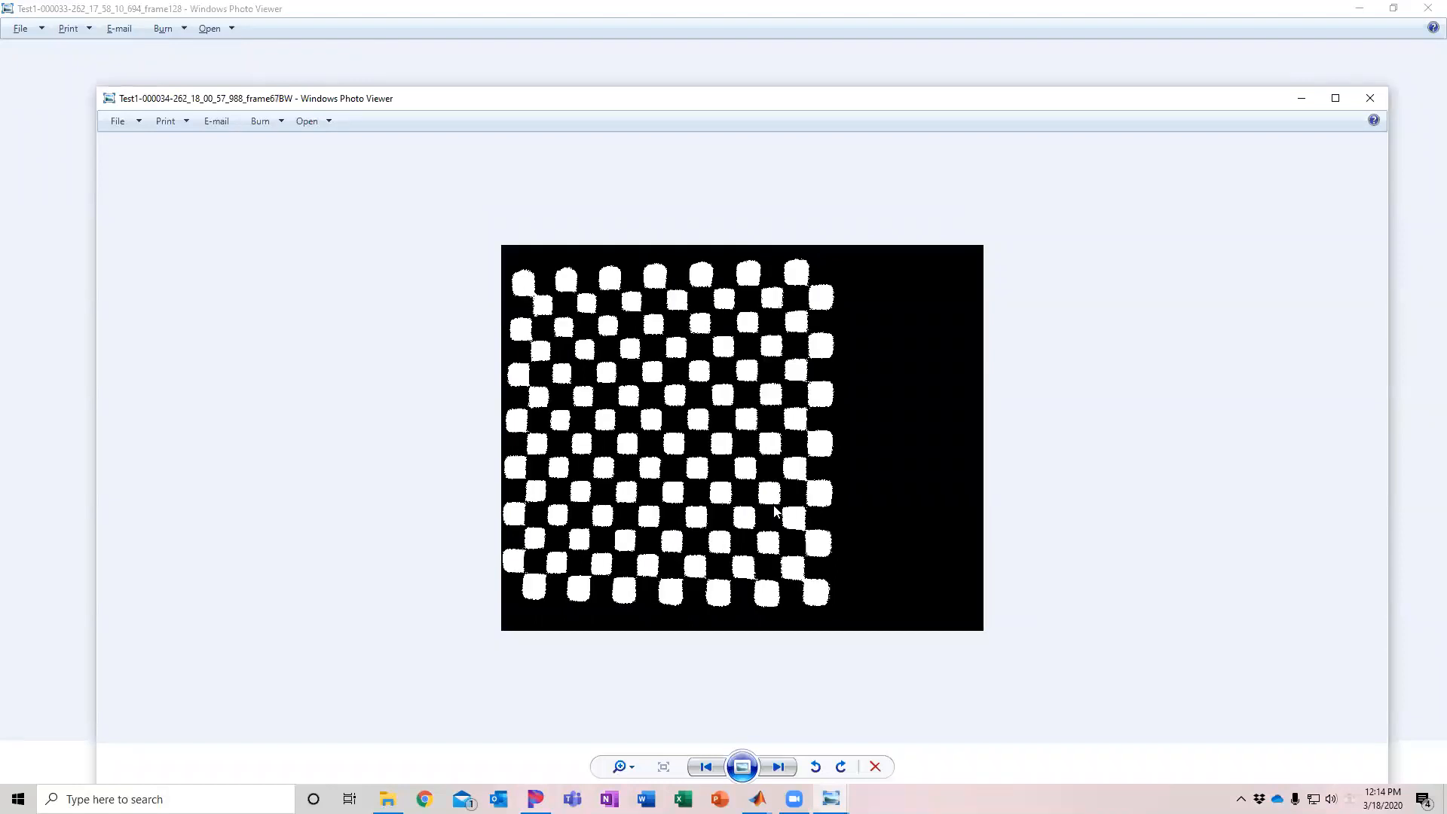
{"action": "key", "text": "Right"}
{"action": "key", "text": "Right"}
{"action": "key", "text": "Right"}
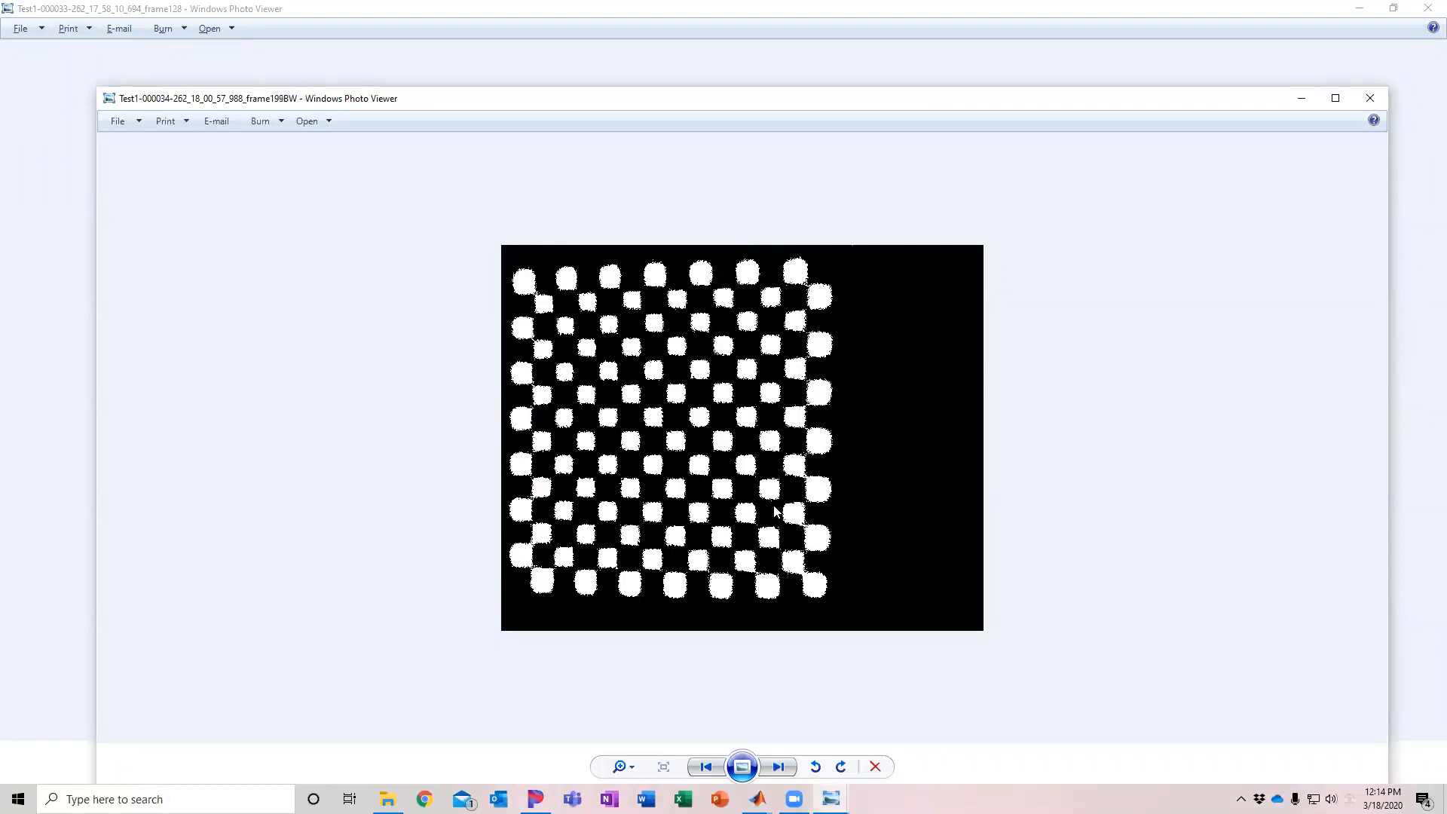
{"action": "key", "text": "Right"}
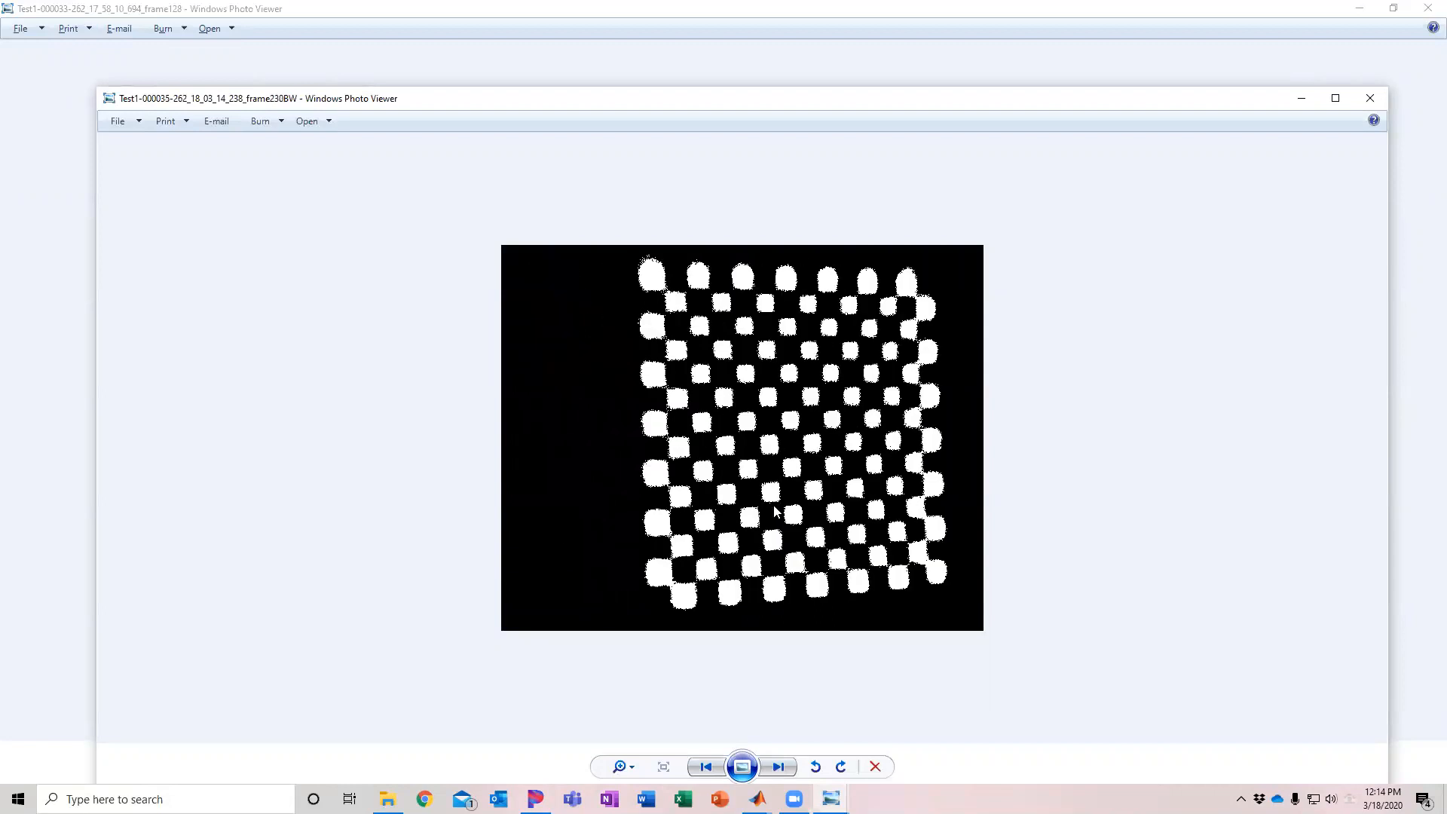
{"action": "key", "text": "Right"}
{"action": "key", "text": "Right"}
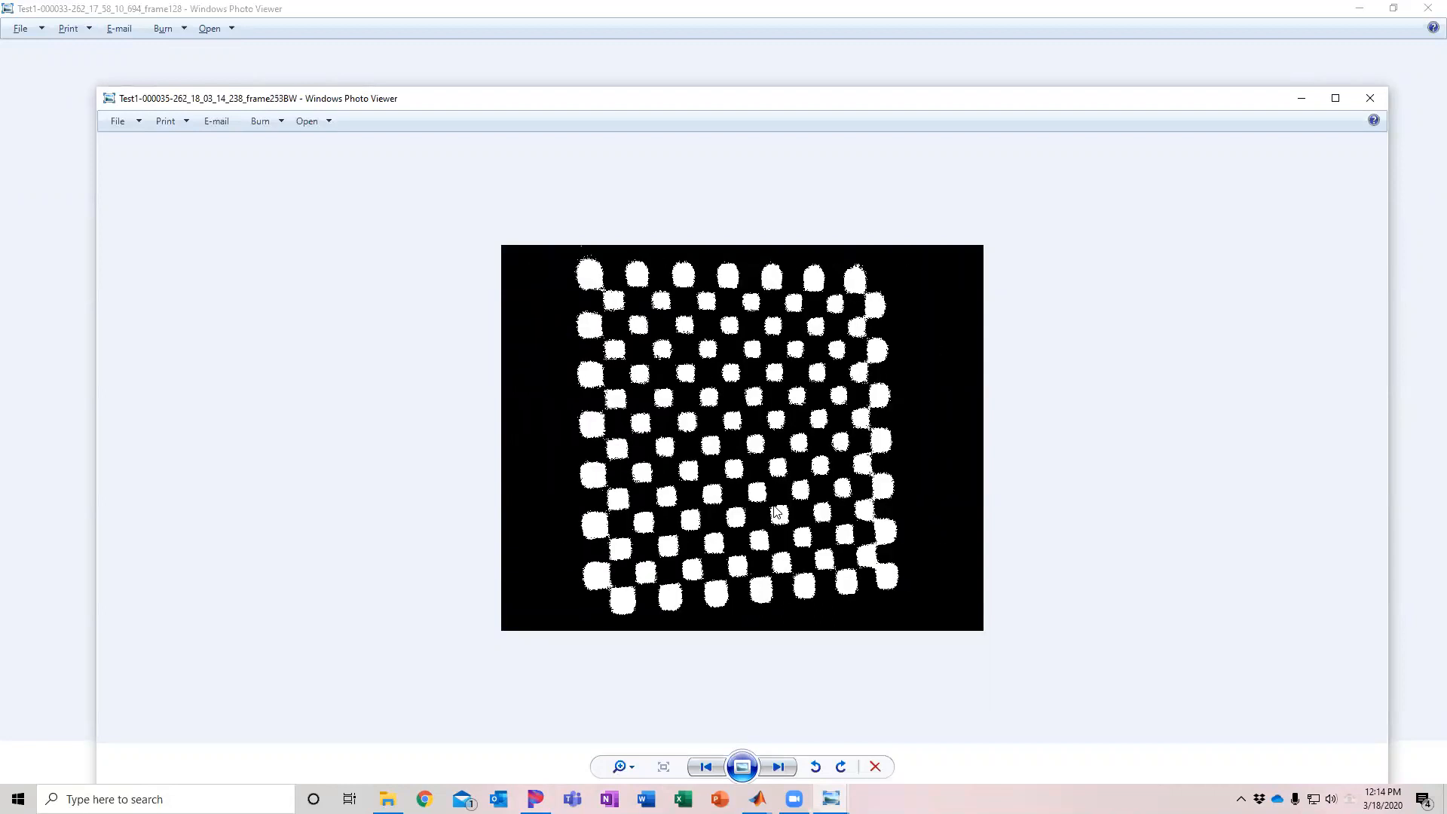
{"action": "key", "text": "Right"}
{"action": "key", "text": "Right"}
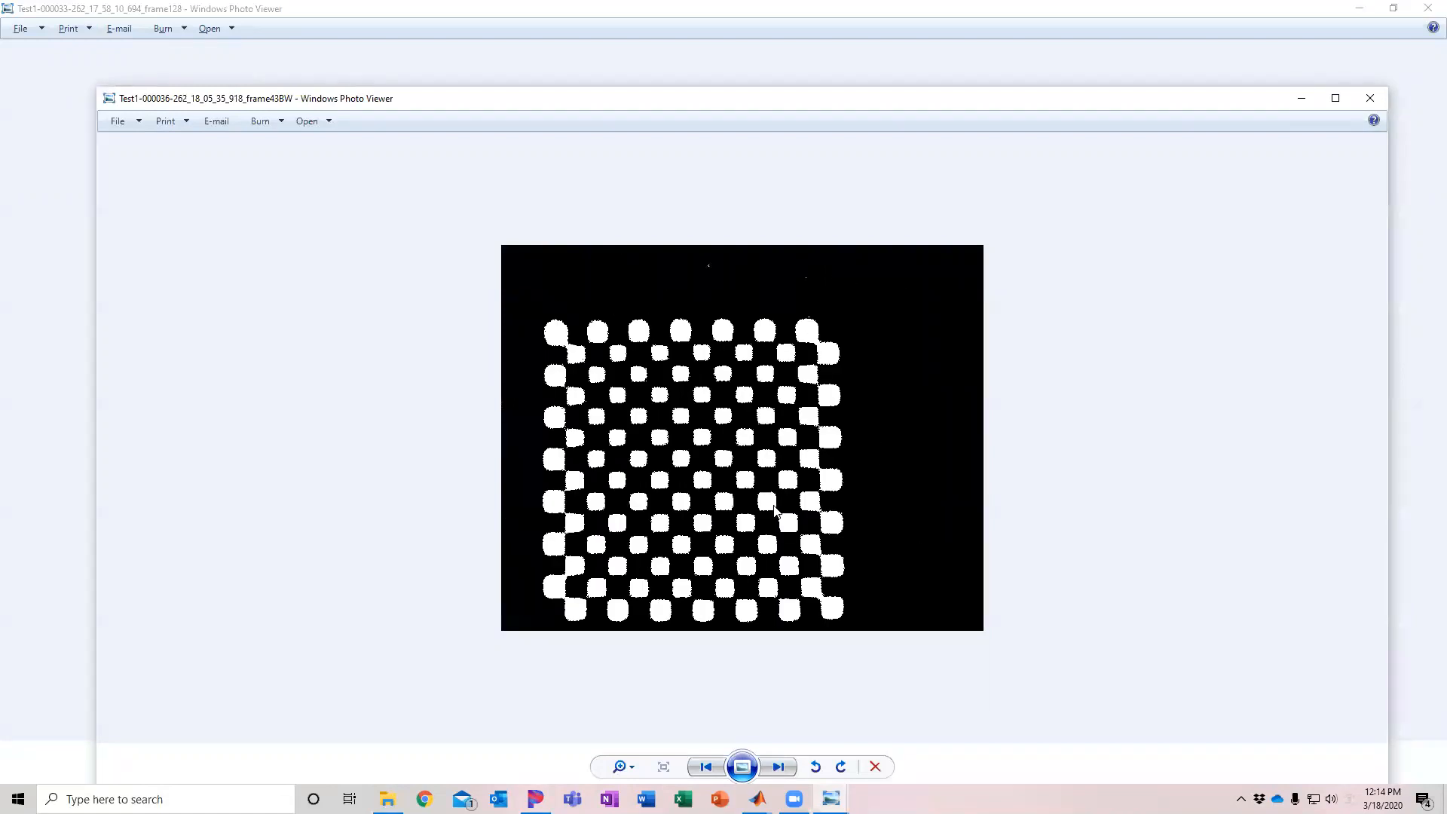
{"action": "key", "text": "Right"}
{"action": "key", "text": "Right"}
{"action": "key", "text": "Right"}
{"action": "key", "text": "Right"}
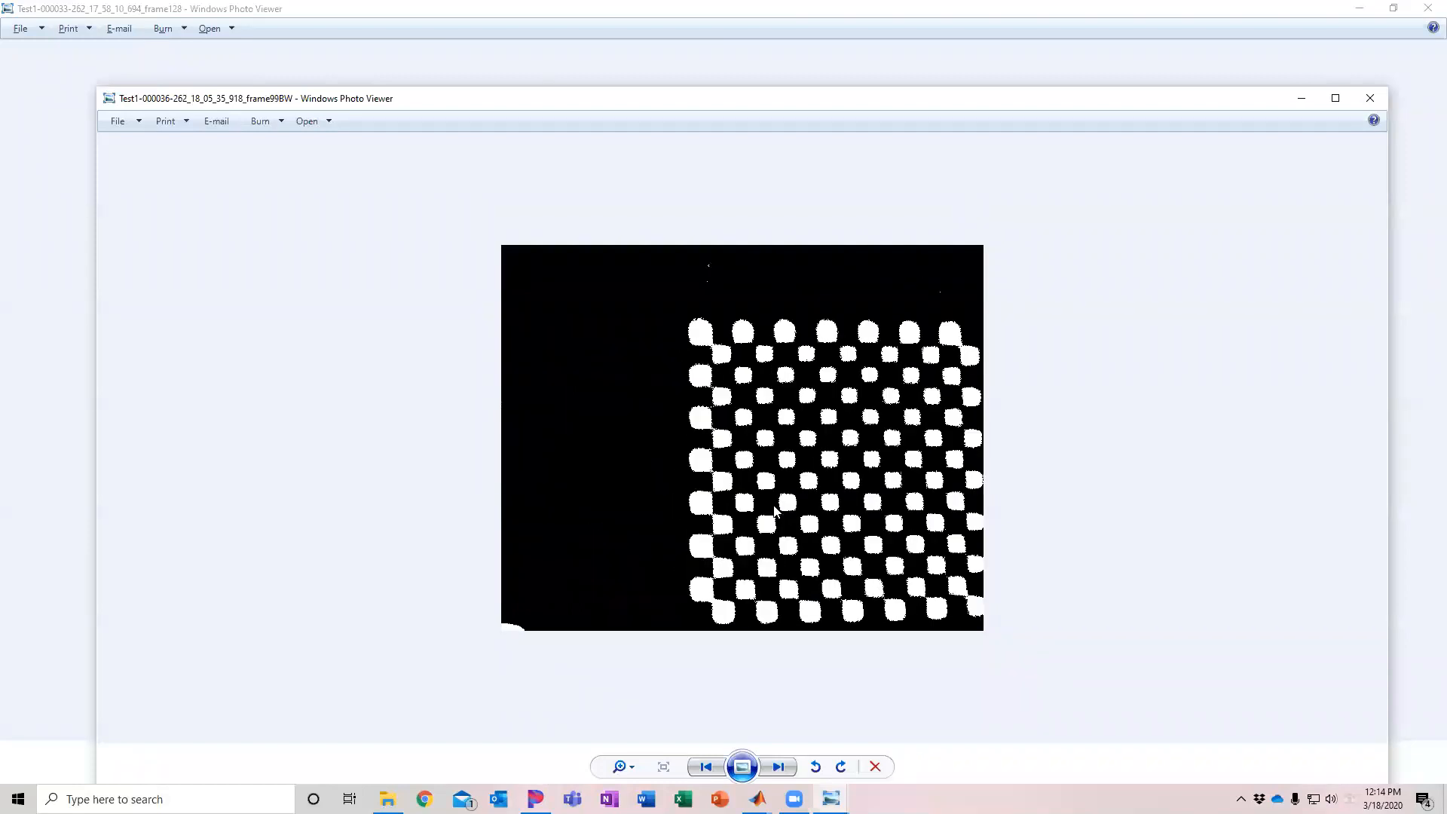
{"action": "key", "text": "Right"}
{"action": "key", "text": "Right"}
{"action": "key", "text": "Right"}
{"action": "key", "text": "Right"}
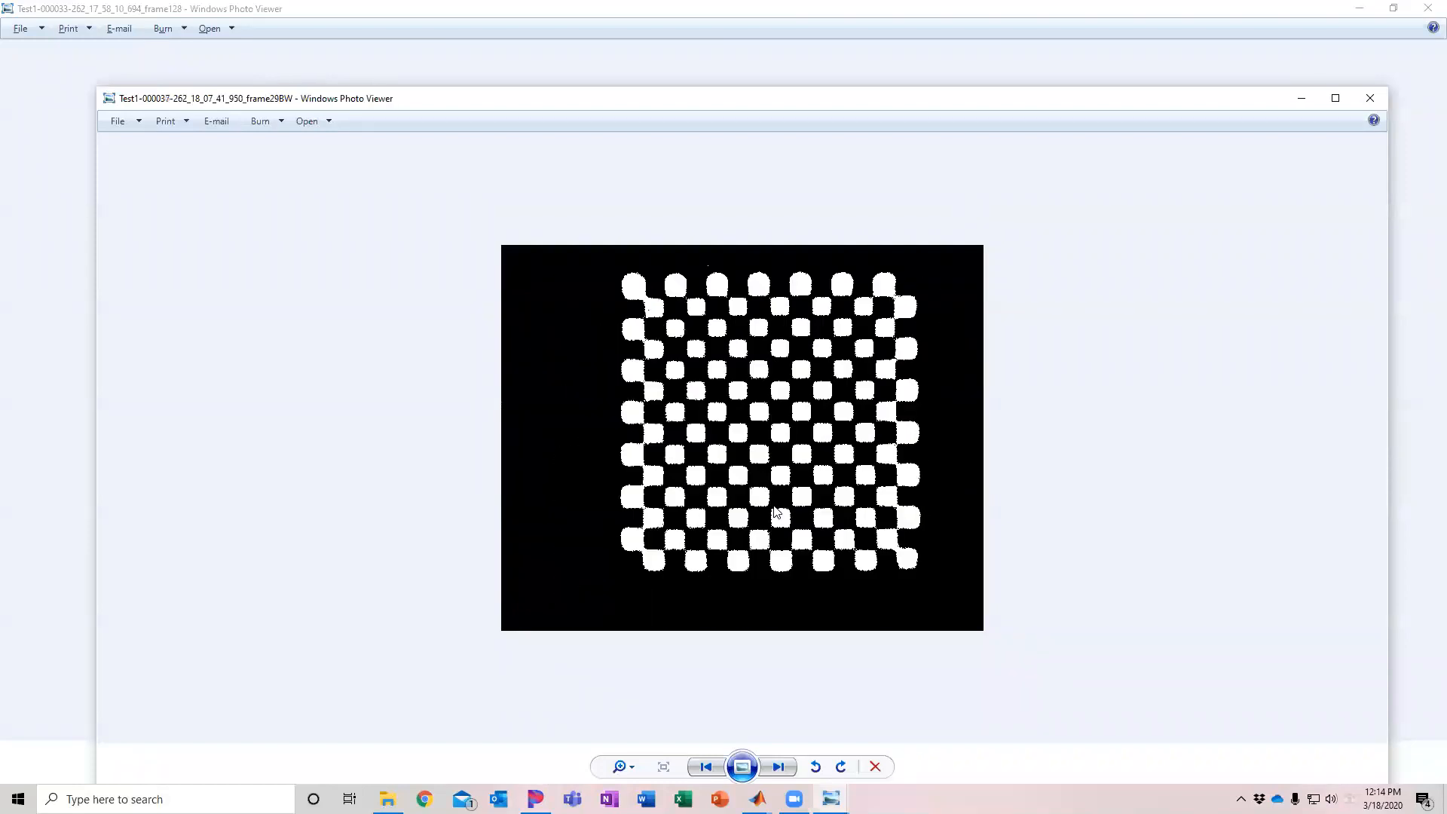
{"action": "key", "text": "Right"}
{"action": "key", "text": "Right"}
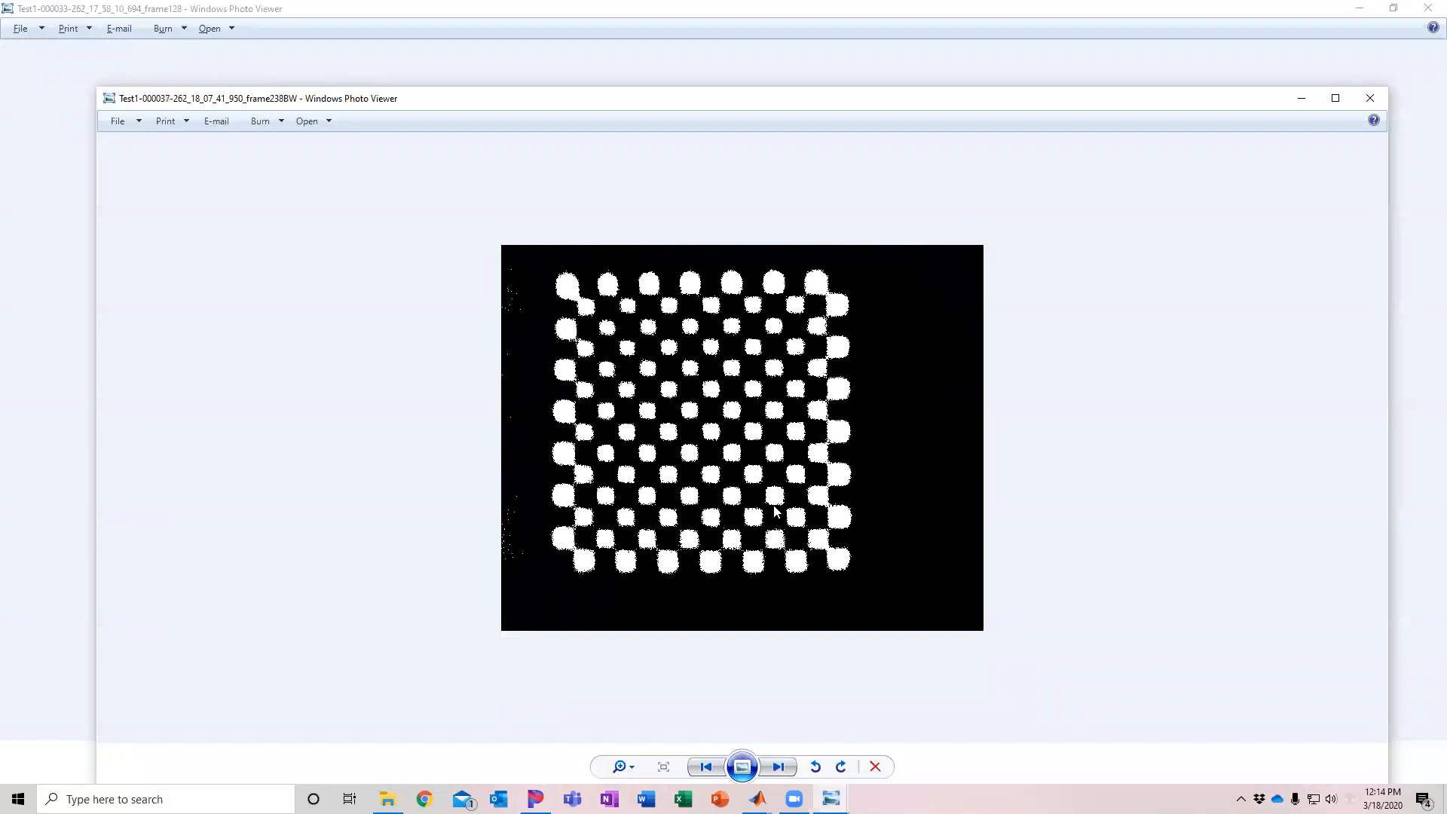
{"action": "key", "text": "Left"}
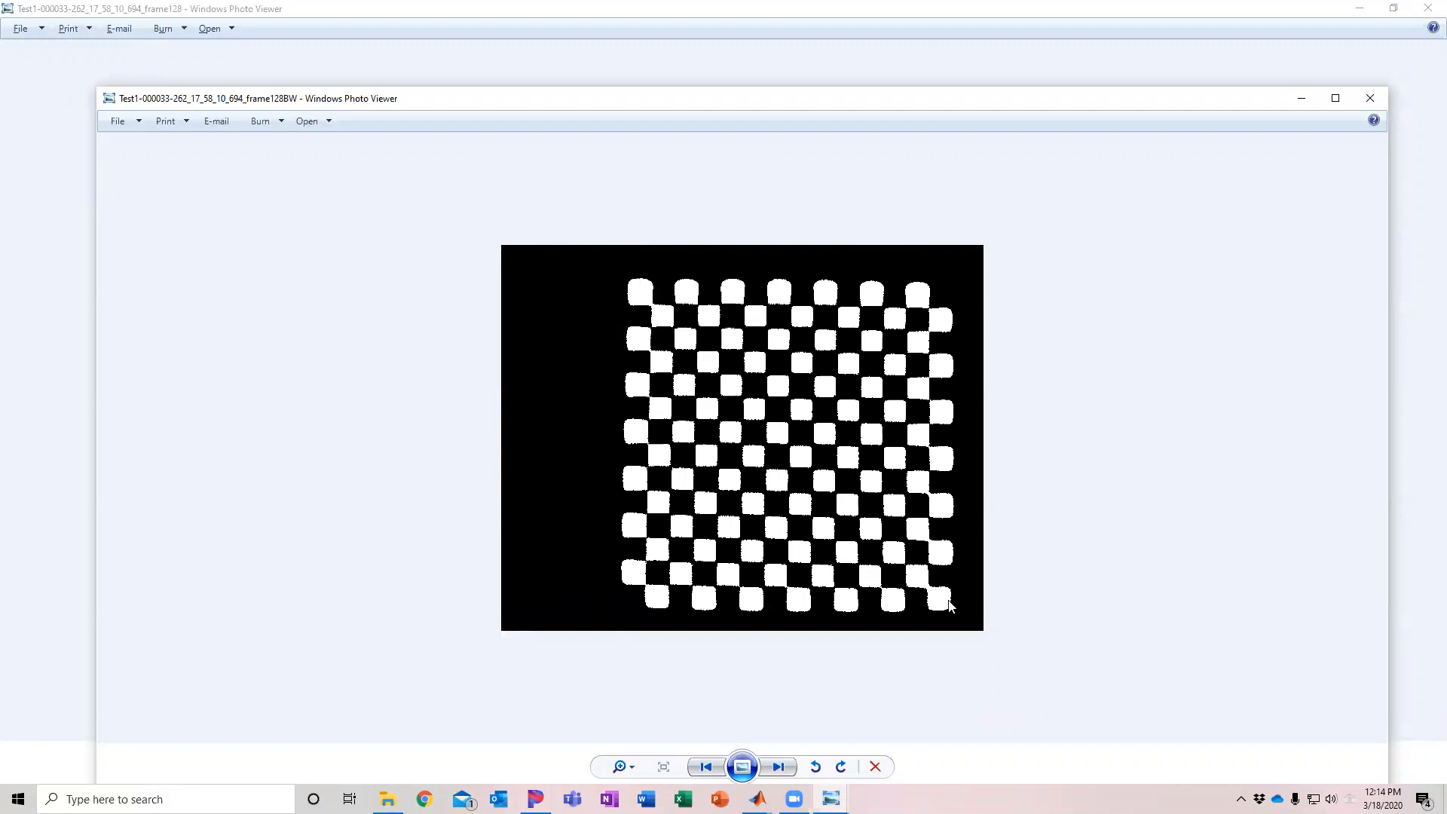
{"action": "key", "text": "Right"}
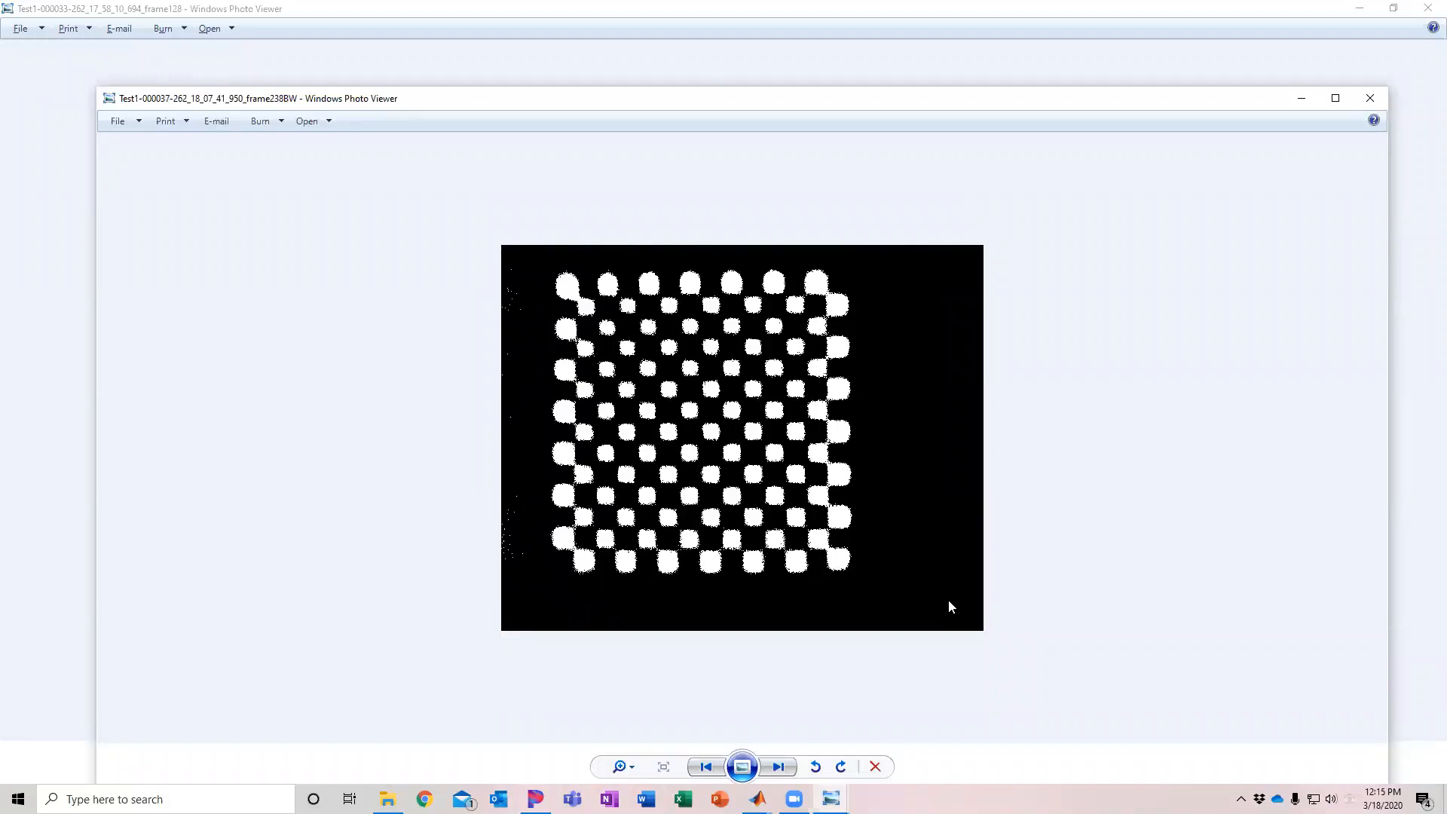
Step: Close the converted-image viewer, minimize the original frame128 image, and bring the Thermal Camera Calibrator window to the middle of the screen
{"action": "left_click", "coordinate": [1375, 101]}
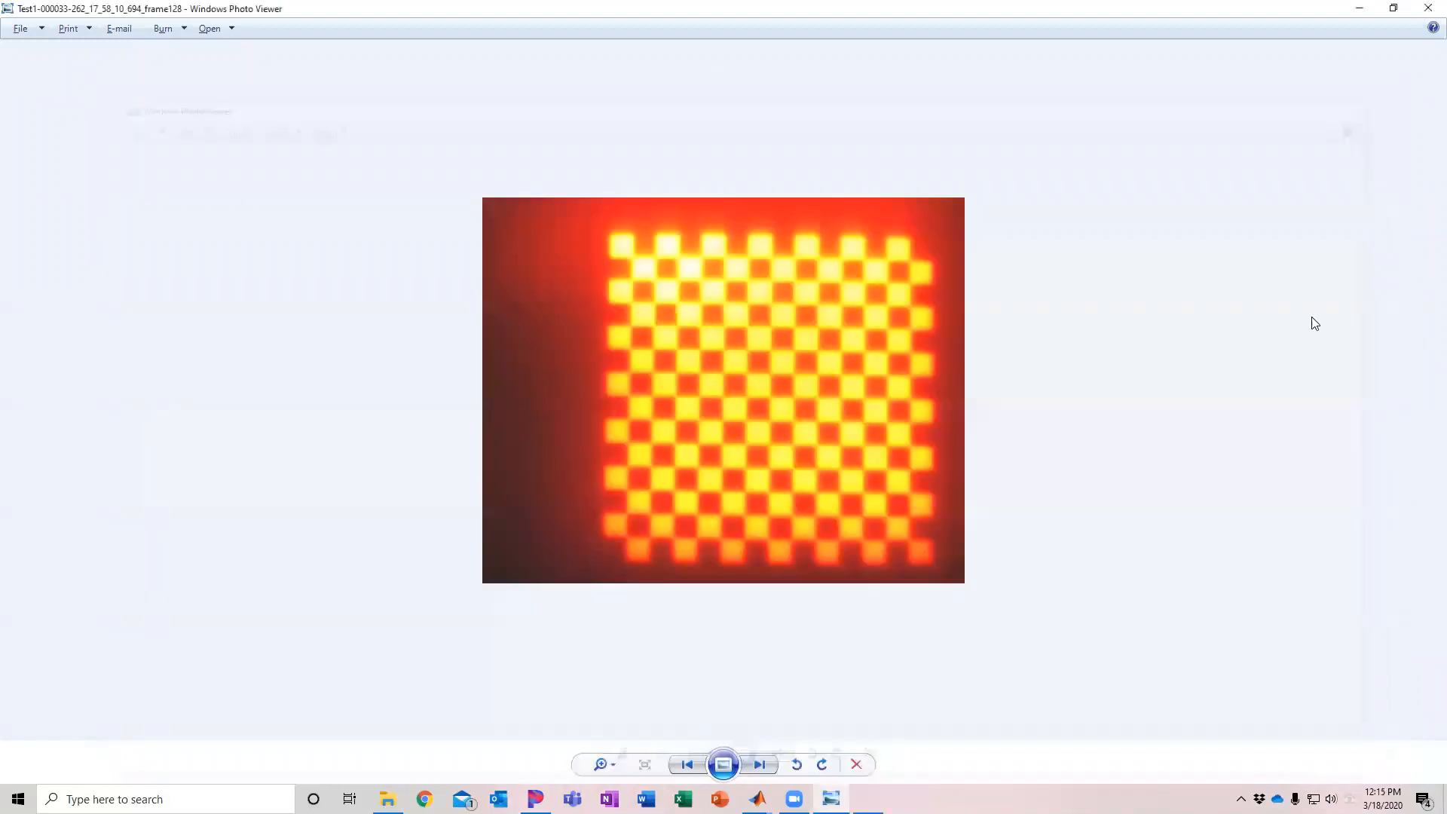
{"action": "left_click", "coordinate": [1361, 10]}
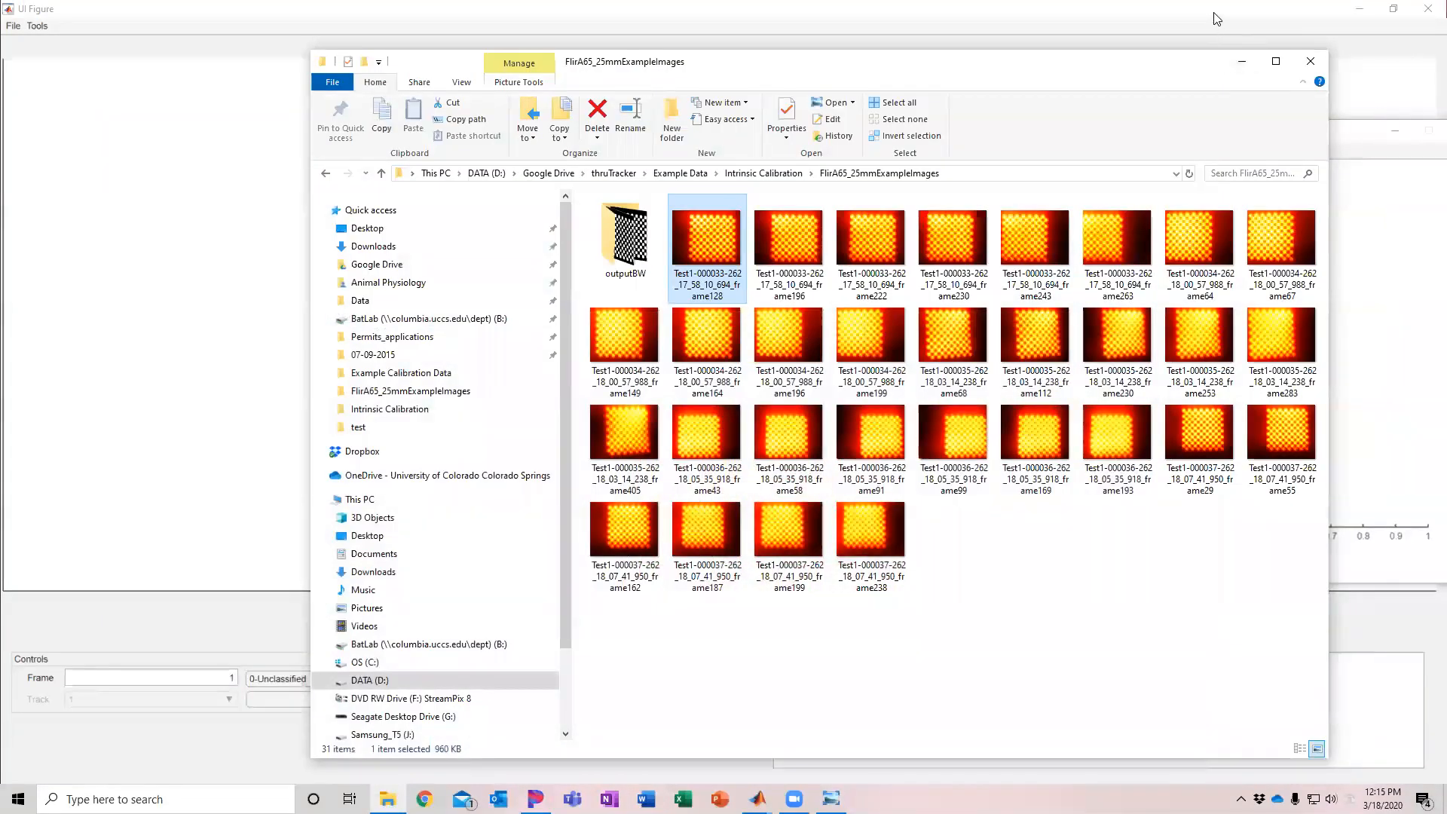
{"action": "left_click", "coordinate": [1217, 18]}
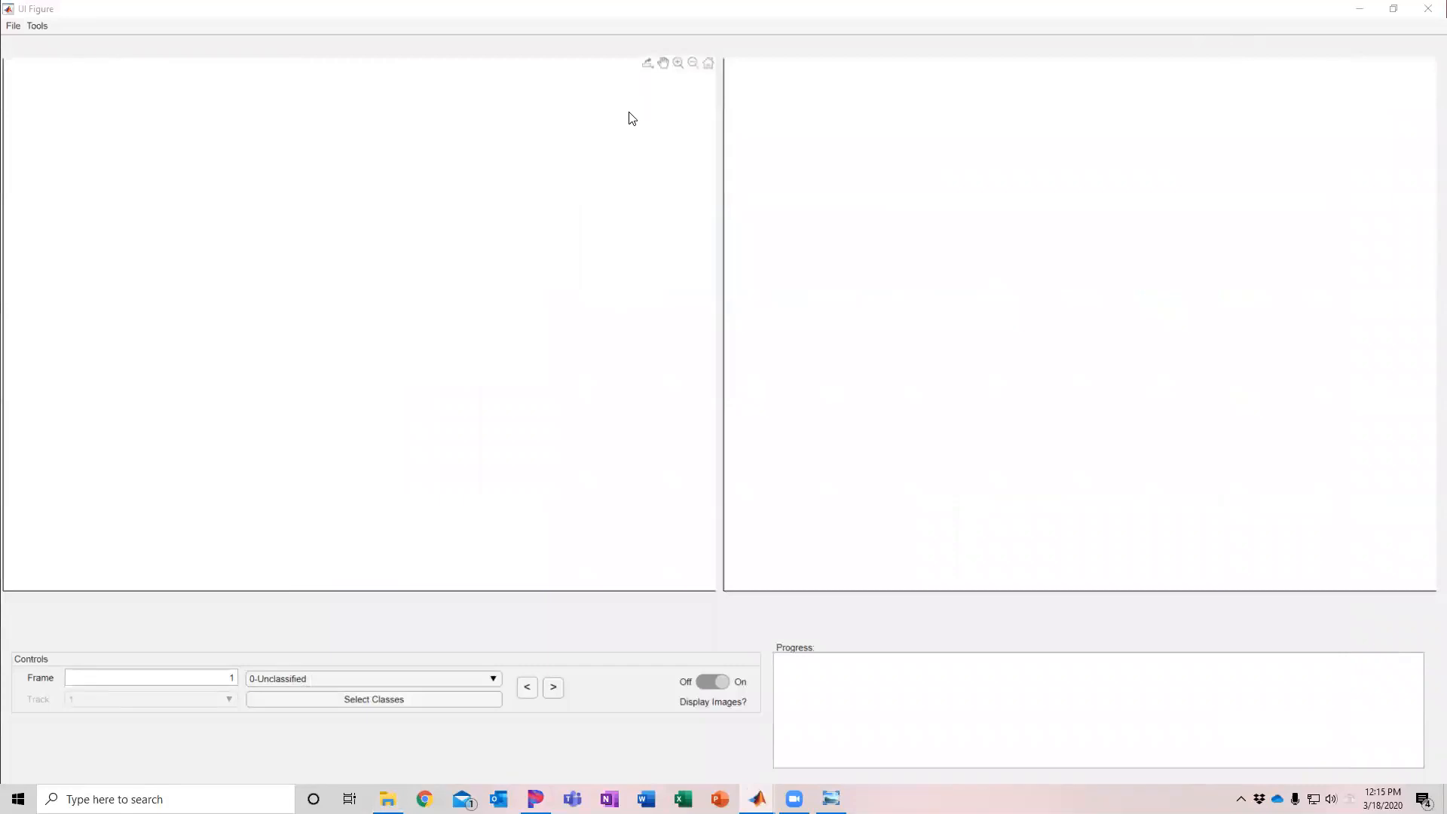
{"action": "key", "text": "alt+Tab"}
{"action": "left_click", "coordinate": [995, 326]}
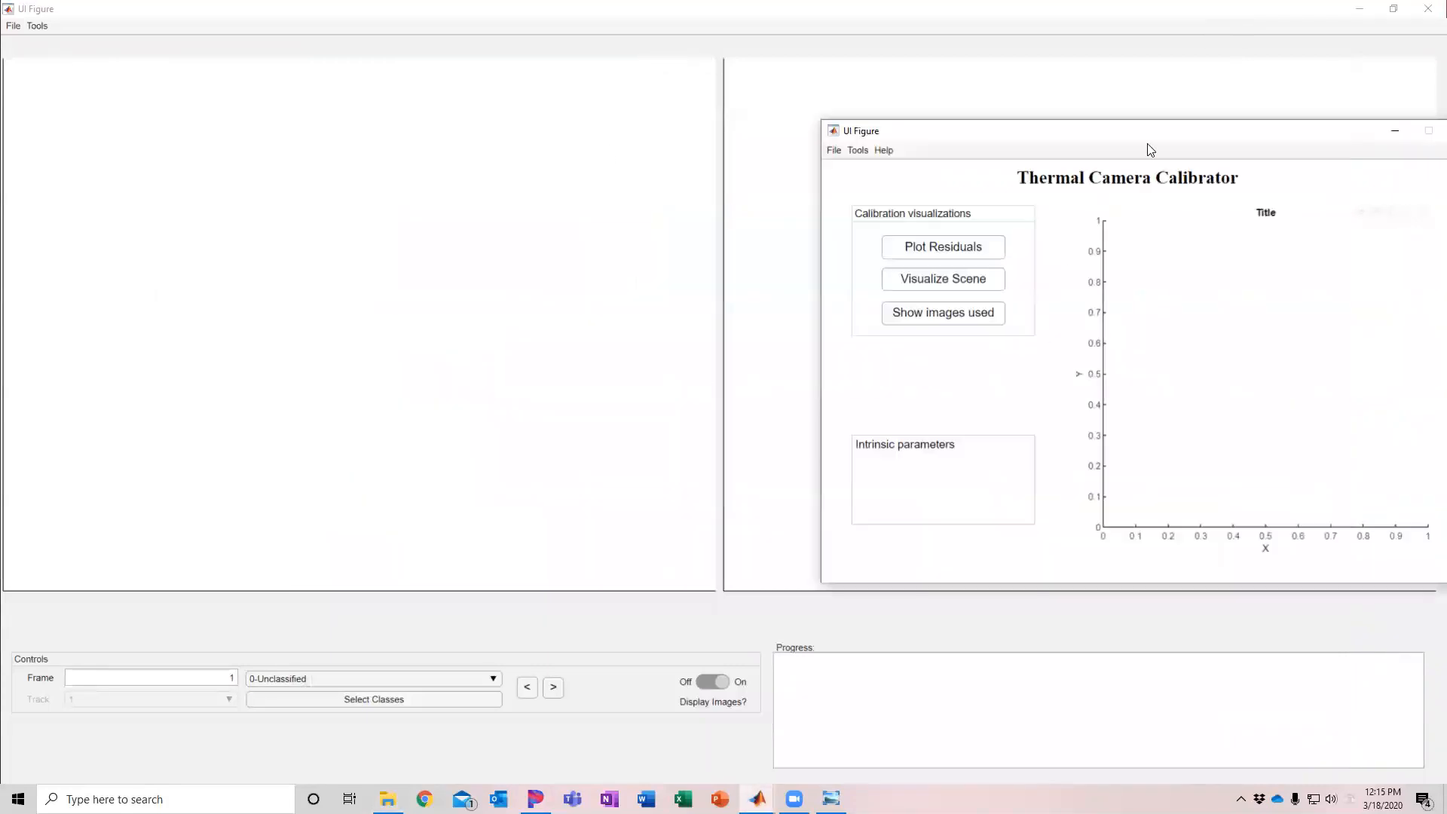
{"action": "left_click_drag", "start_coordinate": [1149, 129], "coordinate": [713, 168]}
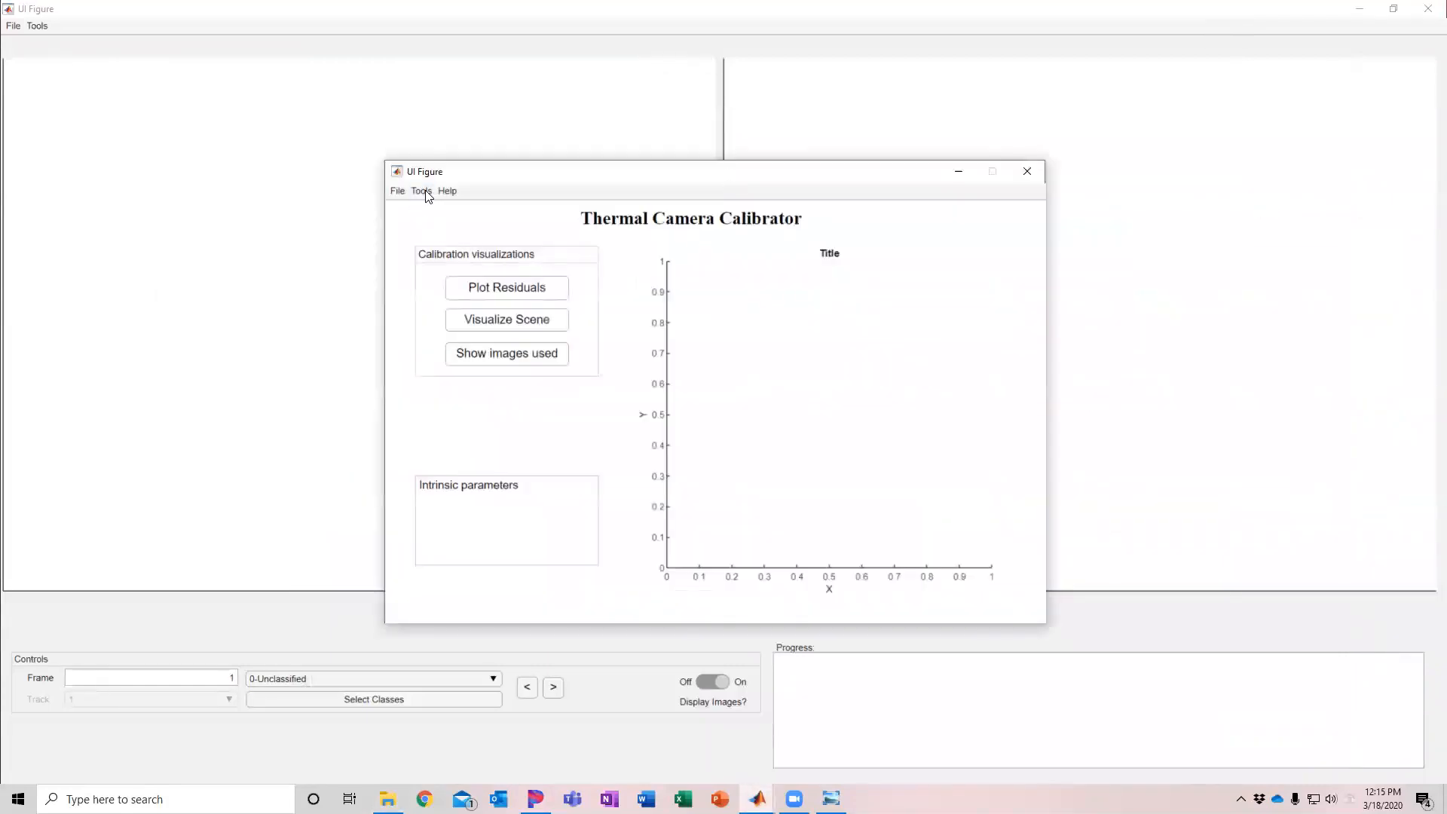
Step: Start the calibration and choose the outputBW folder under Example Data, Intrinsic Calibration, FlirA65_25mmExampleImages as the converted thermal images folder
{"action": "left_click", "coordinate": [421, 190]}
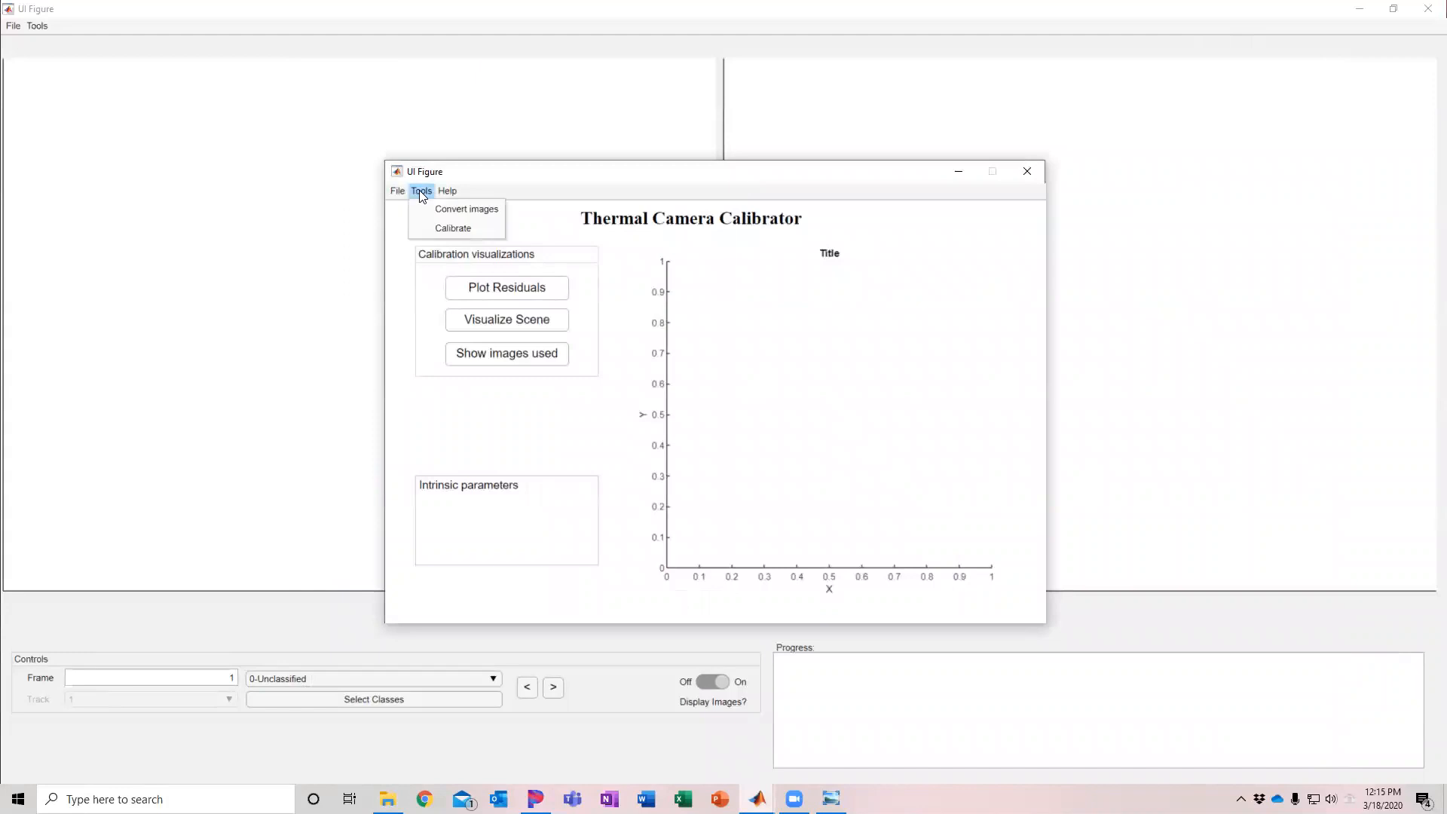
{"action": "left_click", "coordinate": [455, 231]}
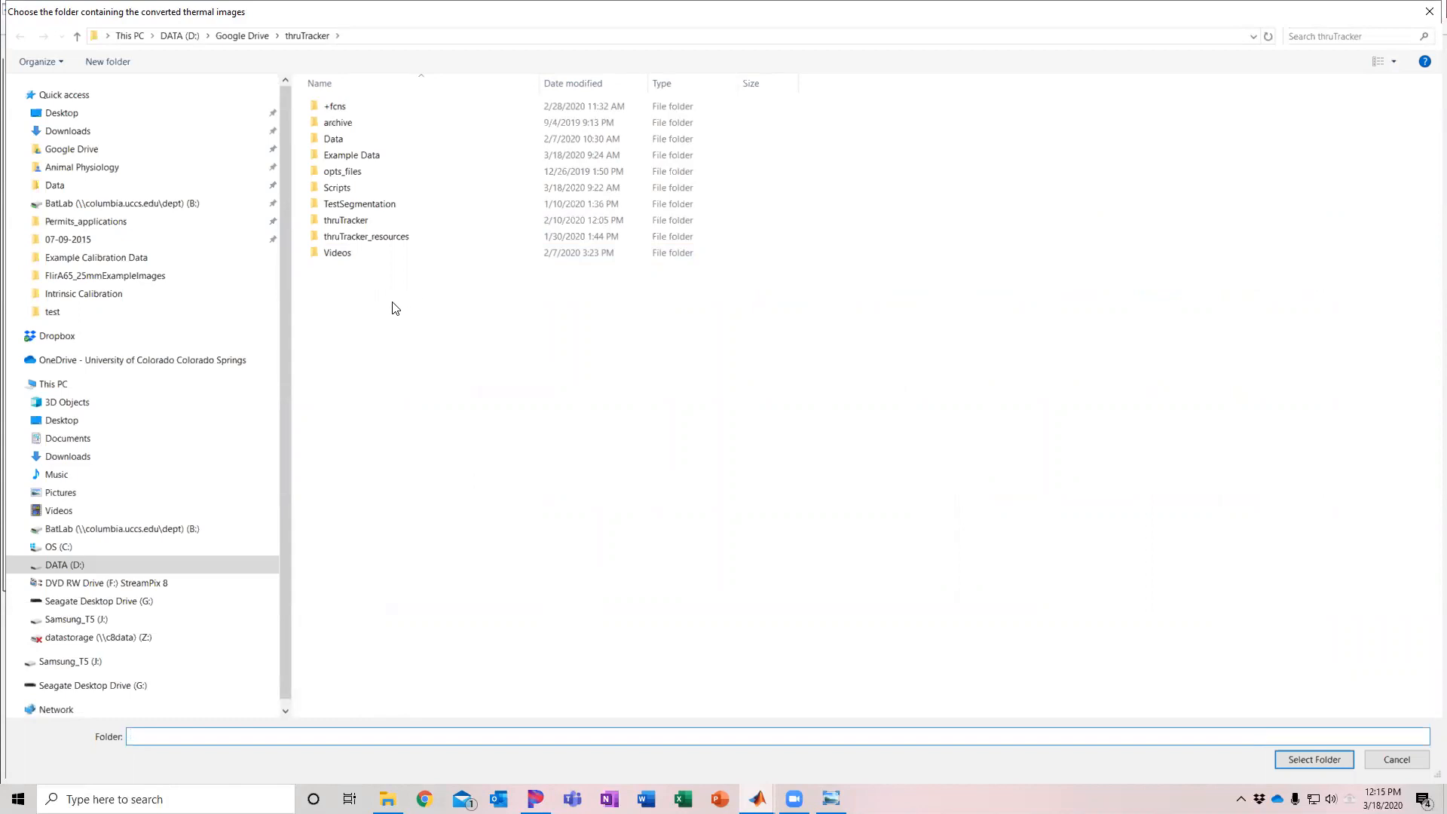
{"action": "double_click", "coordinate": [350, 156]}
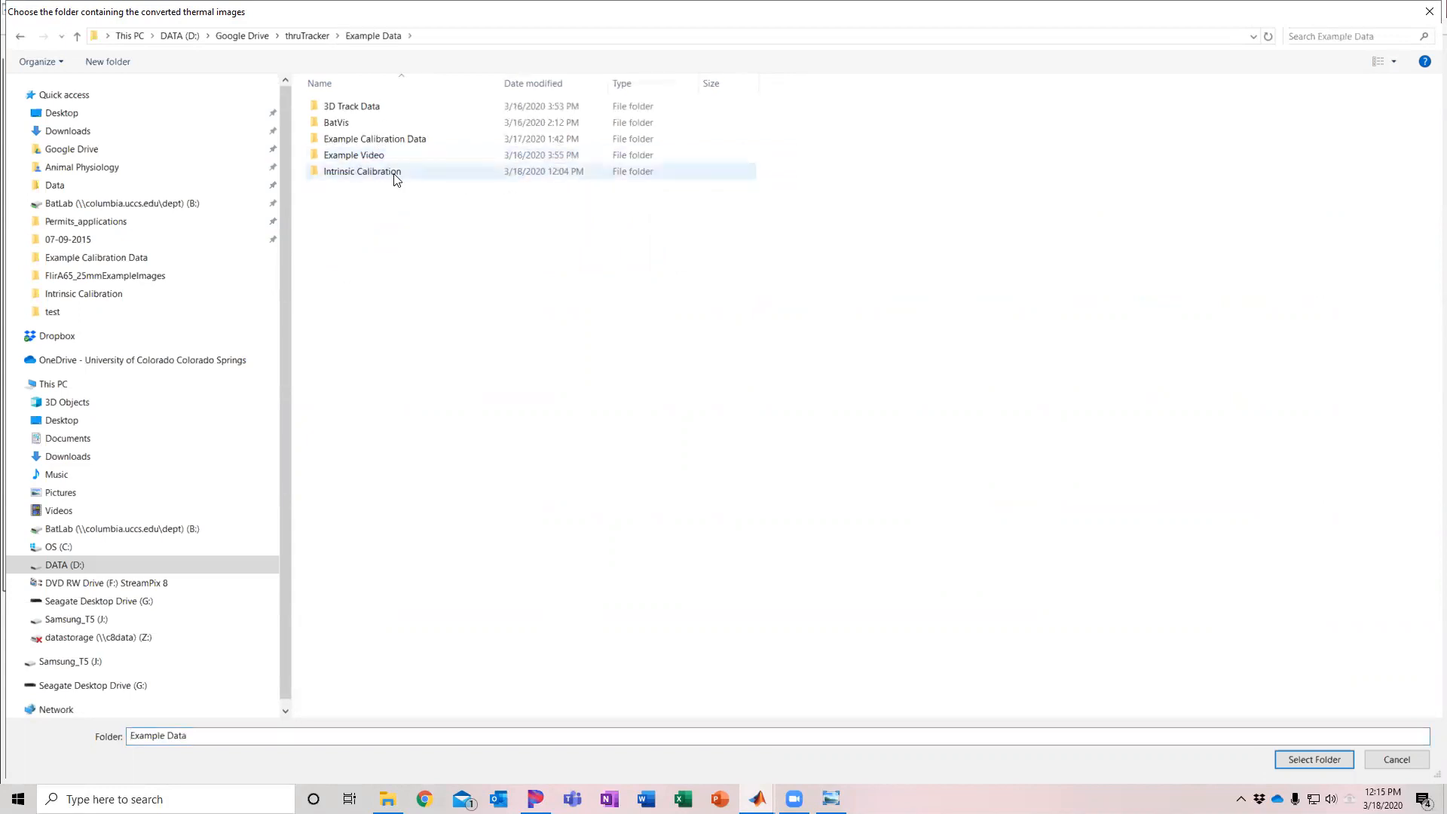
{"action": "double_click", "coordinate": [357, 175]}
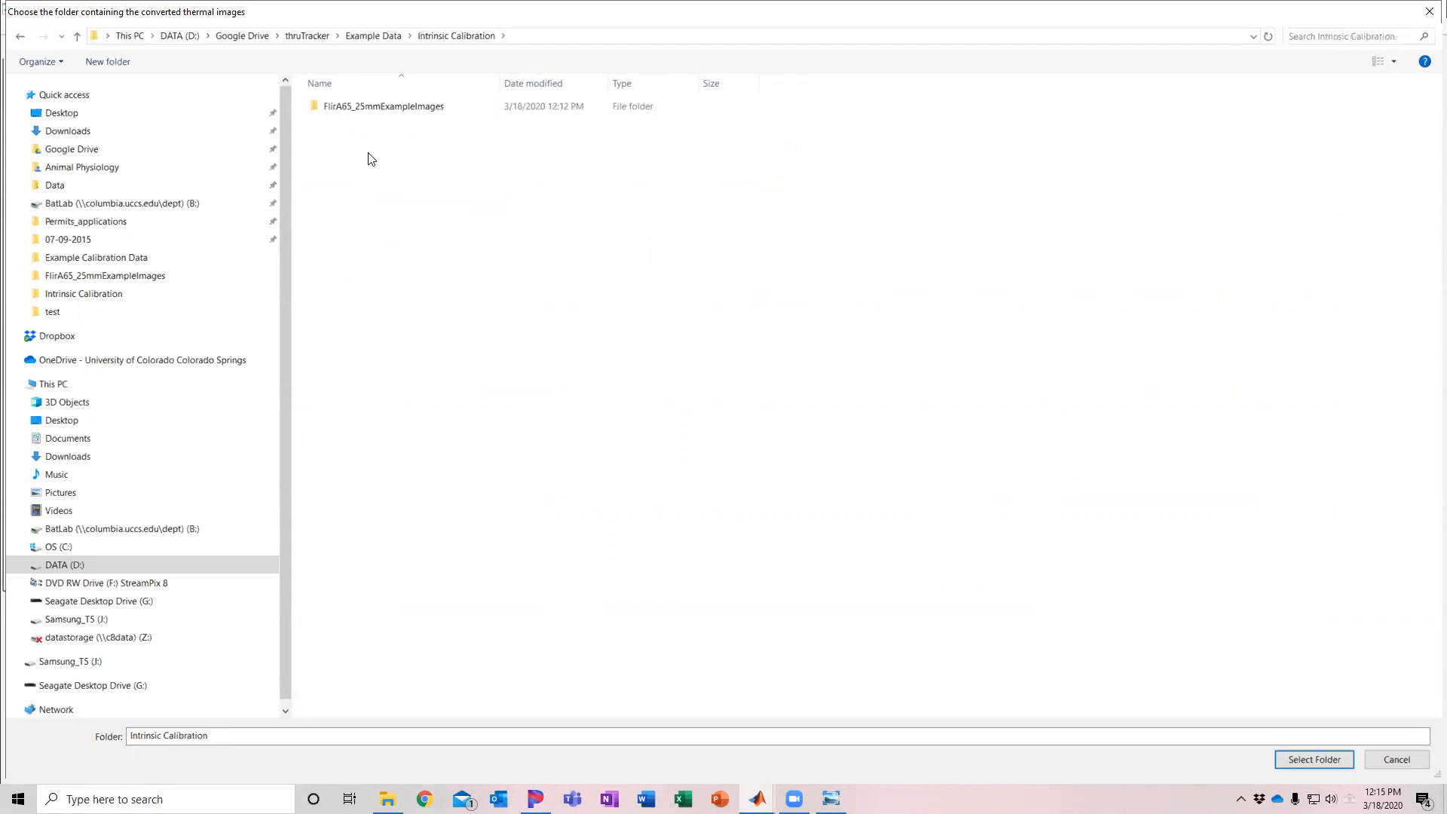
{"action": "double_click", "coordinate": [397, 109]}
{"action": "left_click", "coordinate": [343, 151]}
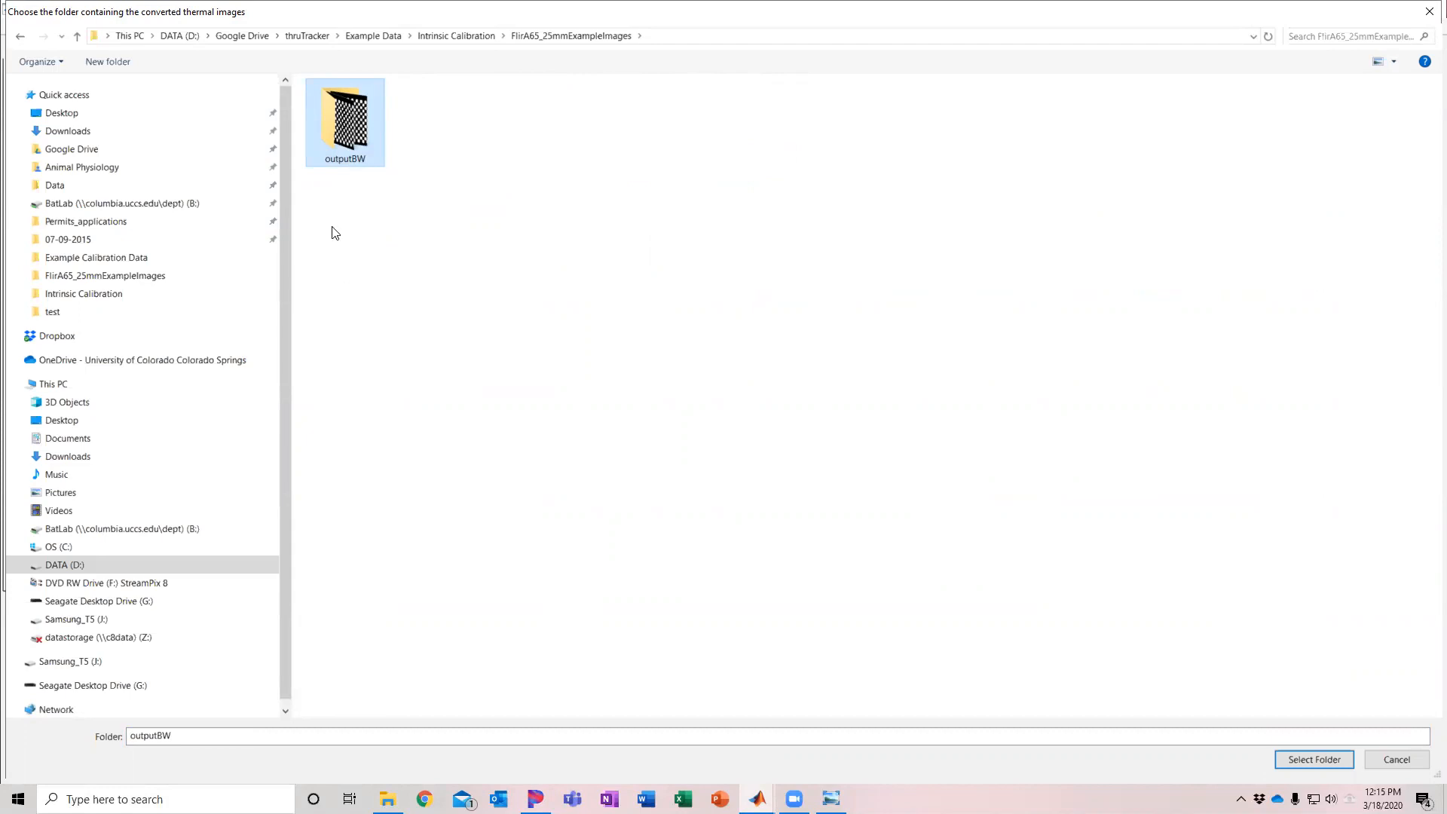
{"action": "left_click", "coordinate": [1313, 759]}
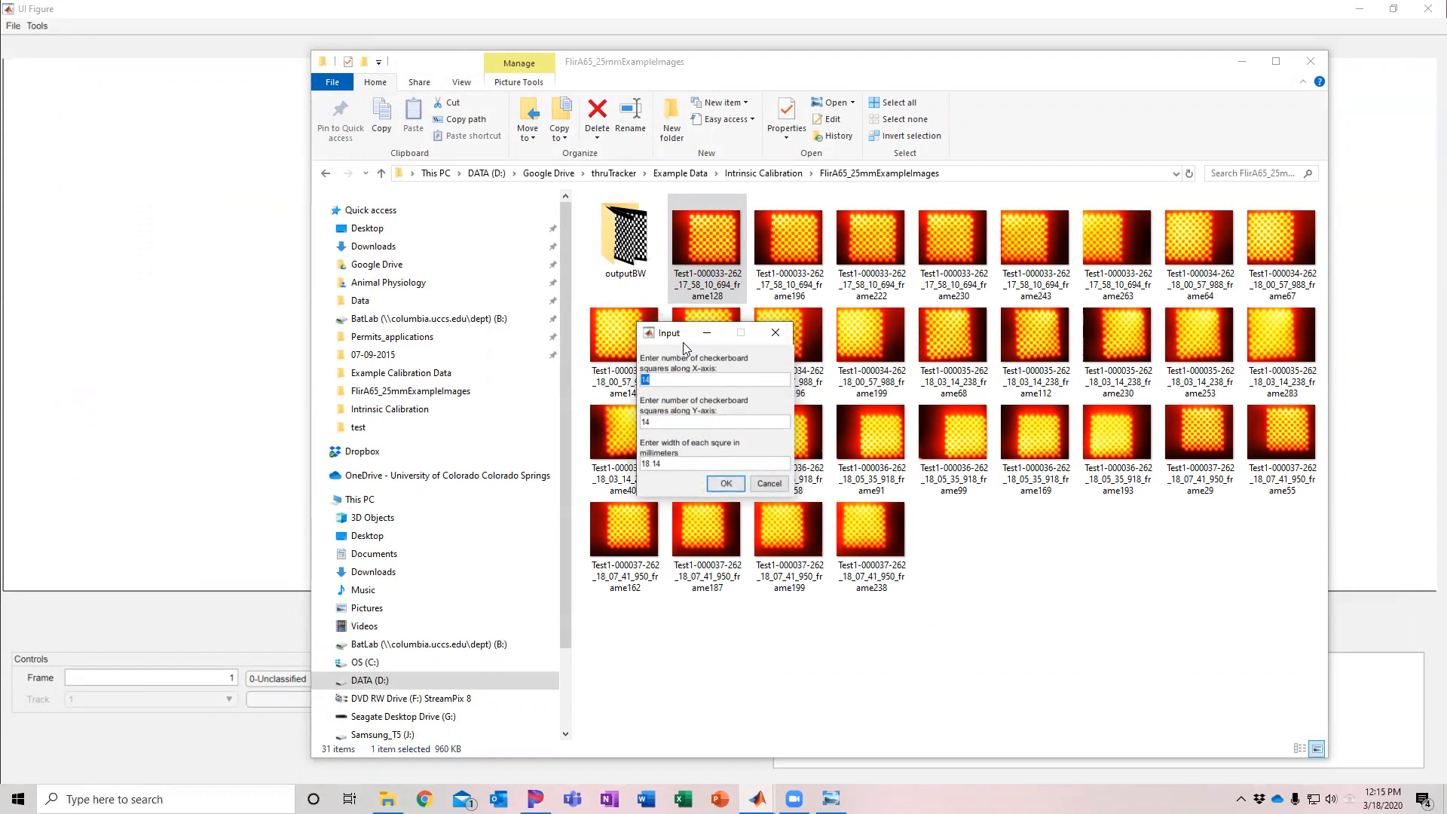
Step: Accept the default checkerboard square counts and 18.14 mm square width, compute the calibration, and dismiss its completion message
{"action": "left_click", "coordinate": [728, 488]}
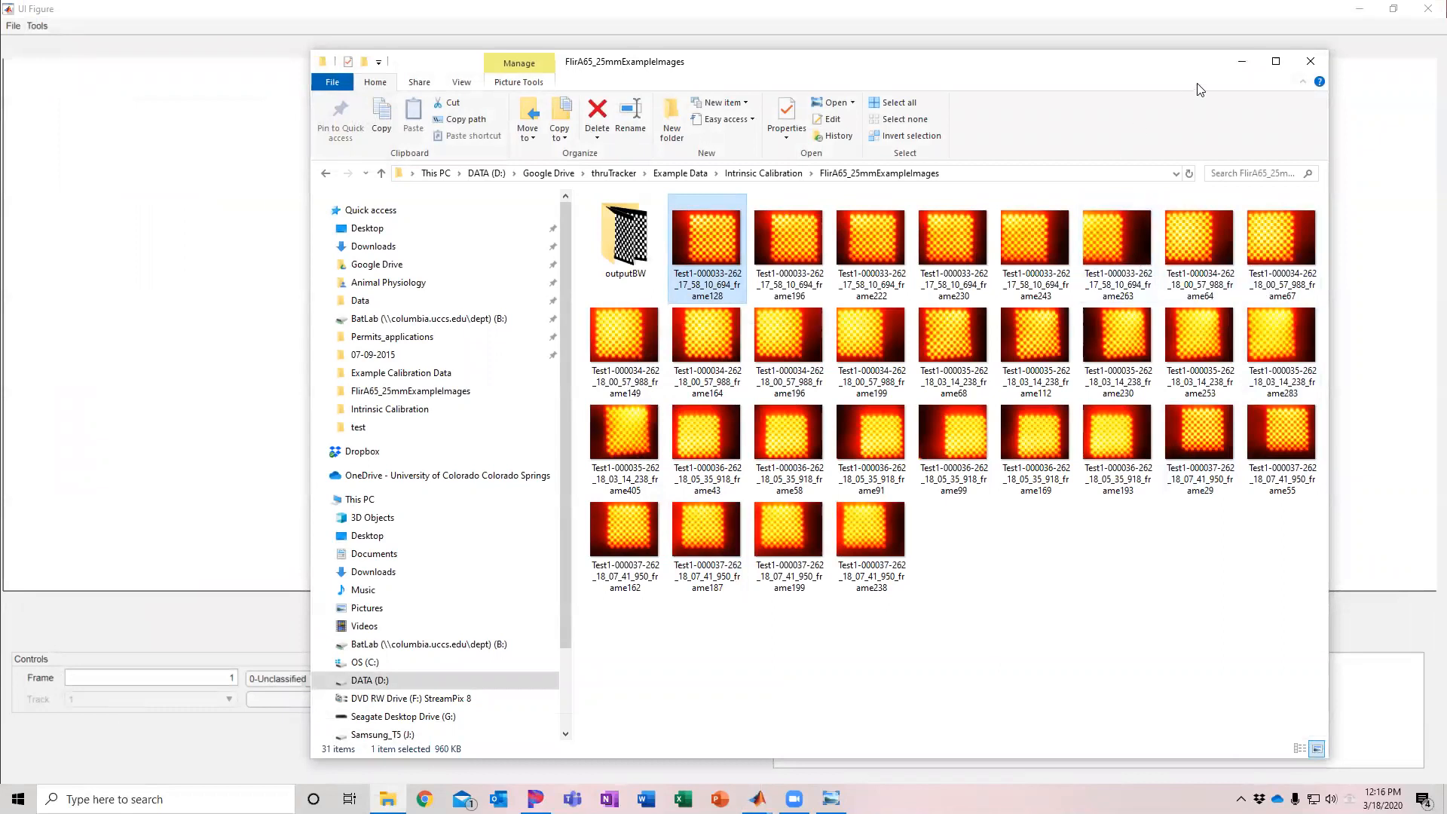
{"action": "left_click", "coordinate": [1229, 65]}
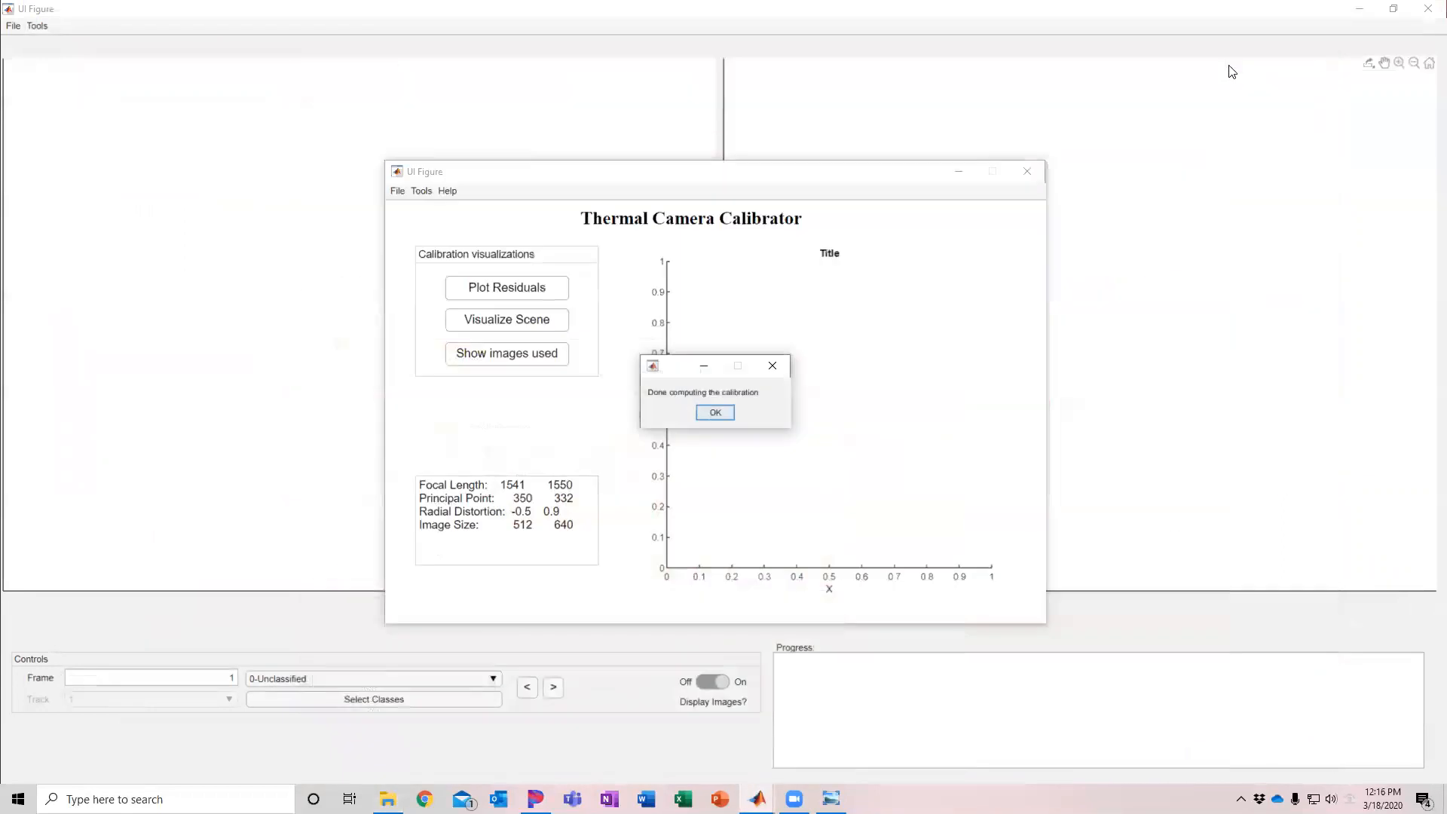
{"action": "left_click", "coordinate": [716, 413]}
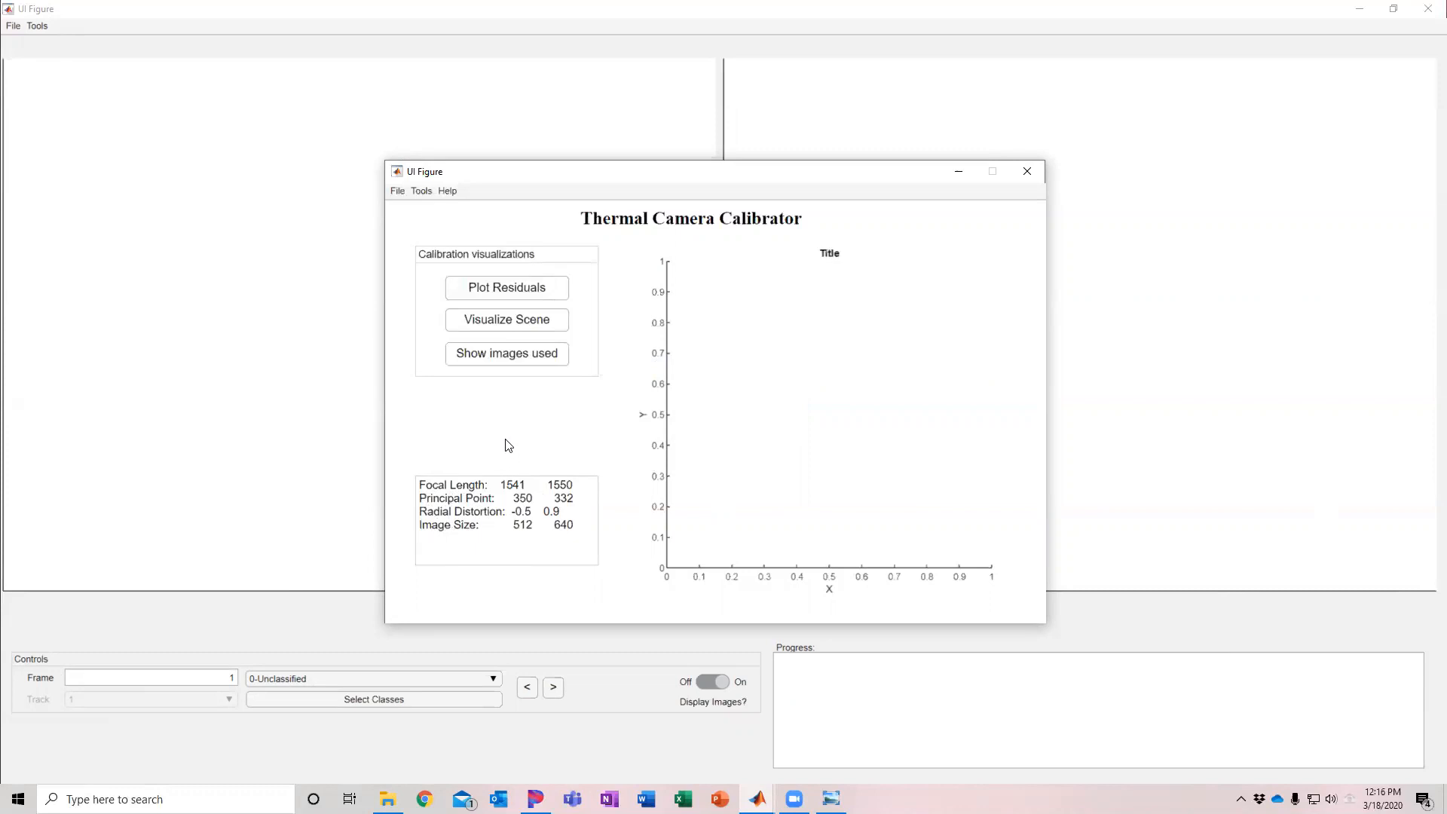
Step: Plot the calibration residuals and inspect the mean reprojection error of individual images, including image 13
{"action": "left_click", "coordinate": [512, 291]}
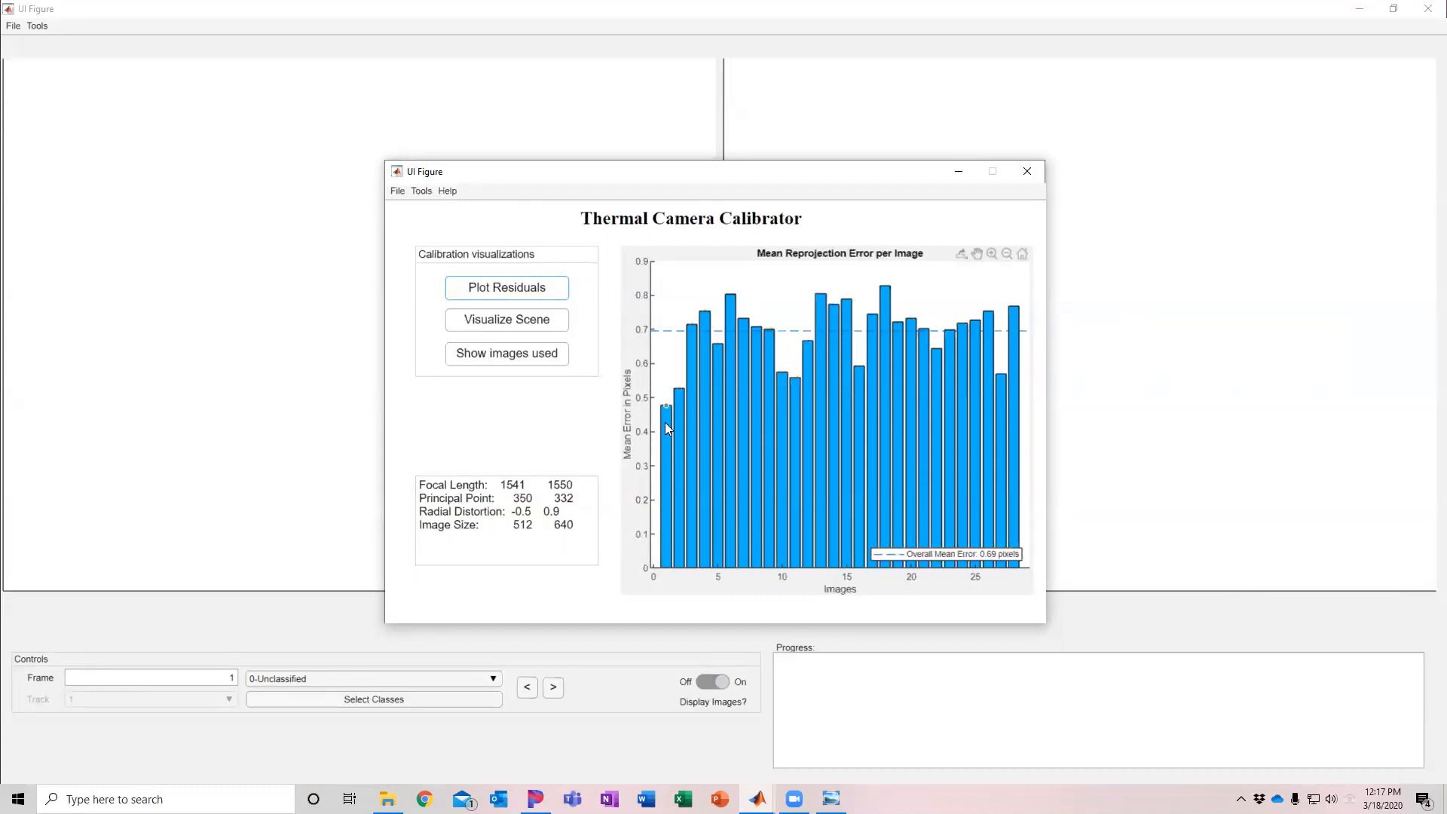
{"action": "mouse_move", "coordinate": [668, 408]}
{"action": "mouse_move", "coordinate": [886, 293]}
{"action": "mouse_move", "coordinate": [818, 329]}
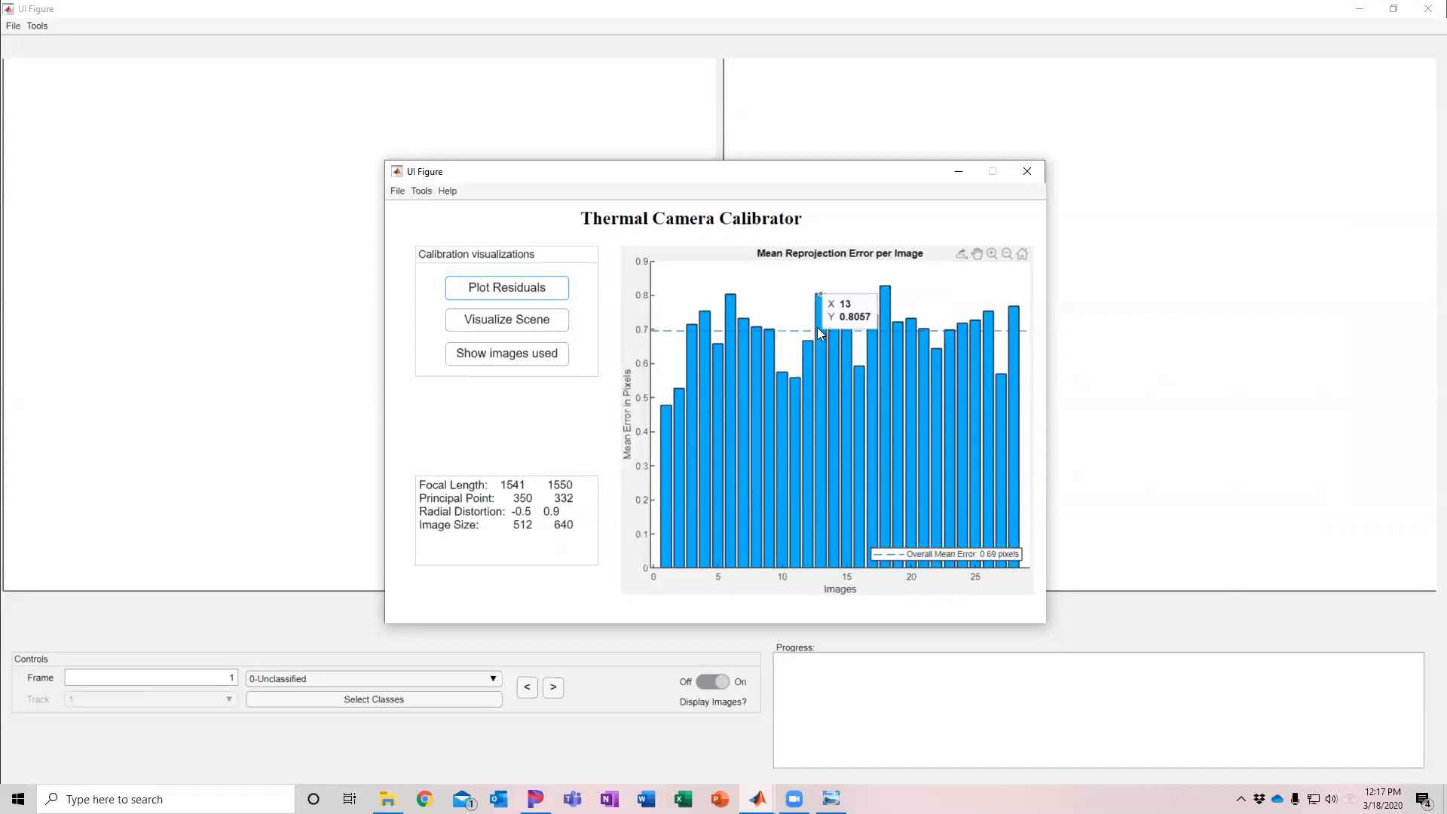
{"action": "mouse_move", "coordinate": [820, 371]}
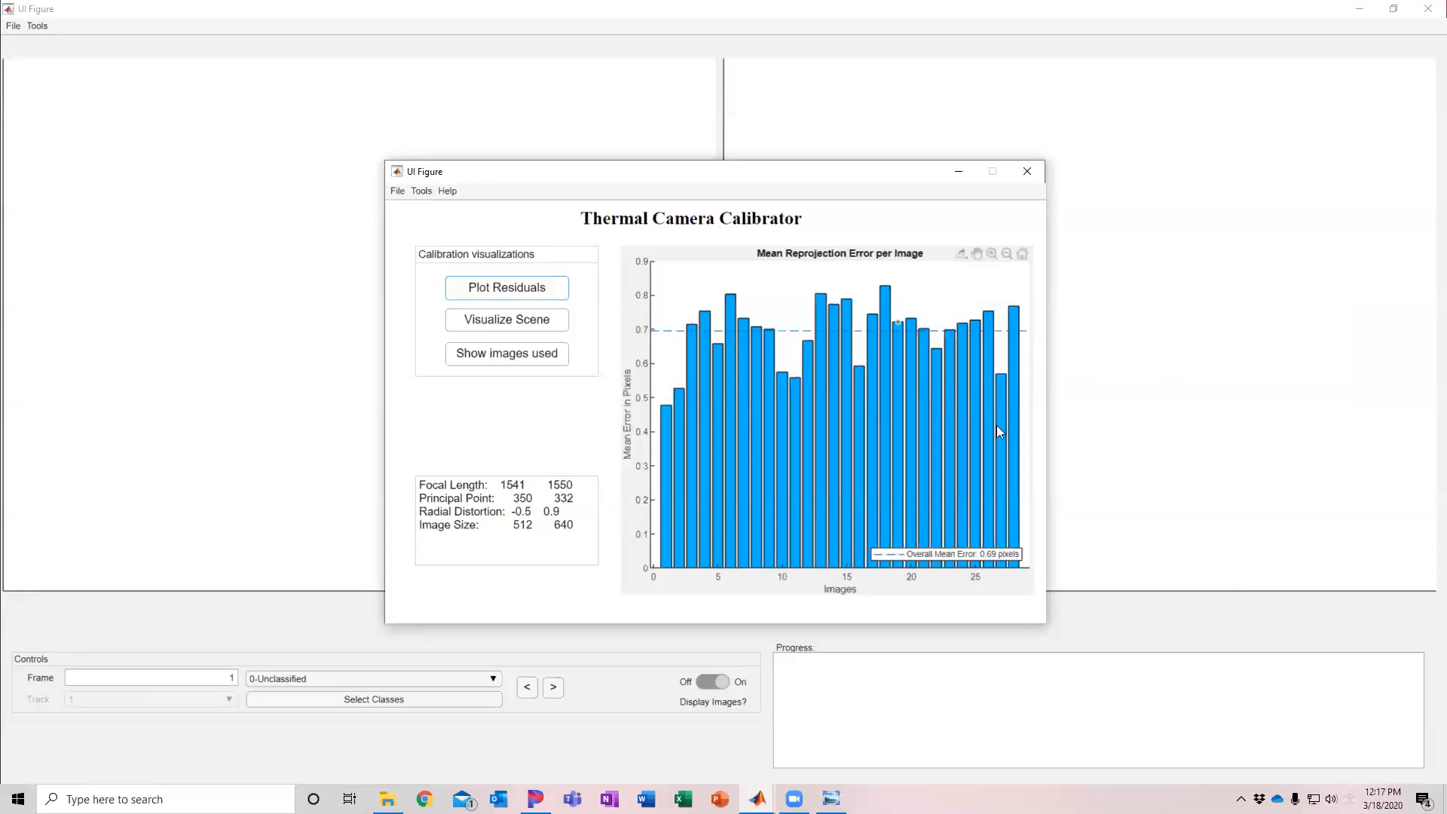
Step: Visualize the calibration scene and rotate the 3D plot to examine the checkerboard positions relative to the camera from above
{"action": "left_click", "coordinate": [504, 321]}
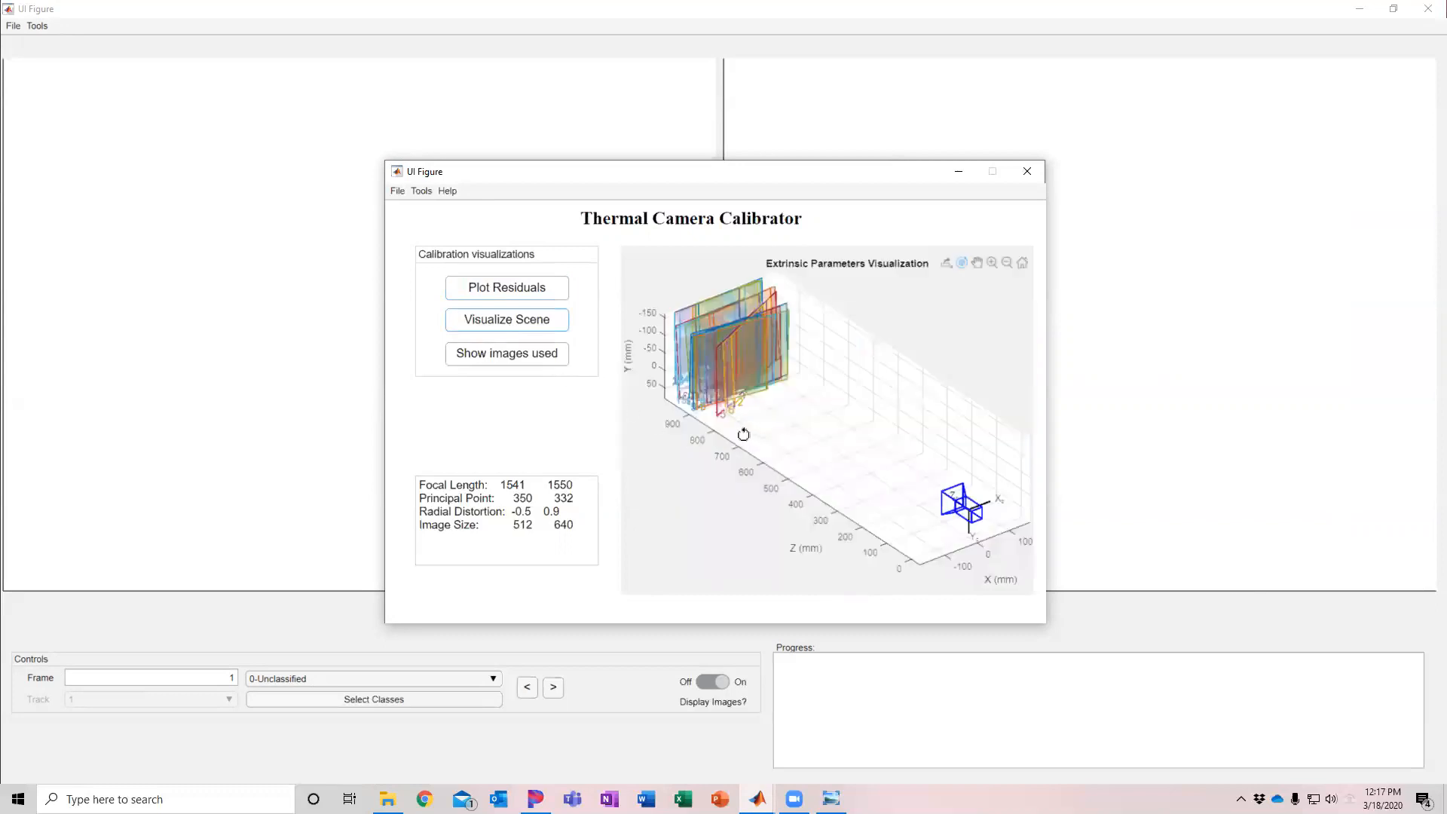
{"action": "left_click_drag", "start_coordinate": [937, 435], "coordinate": [837, 514]}
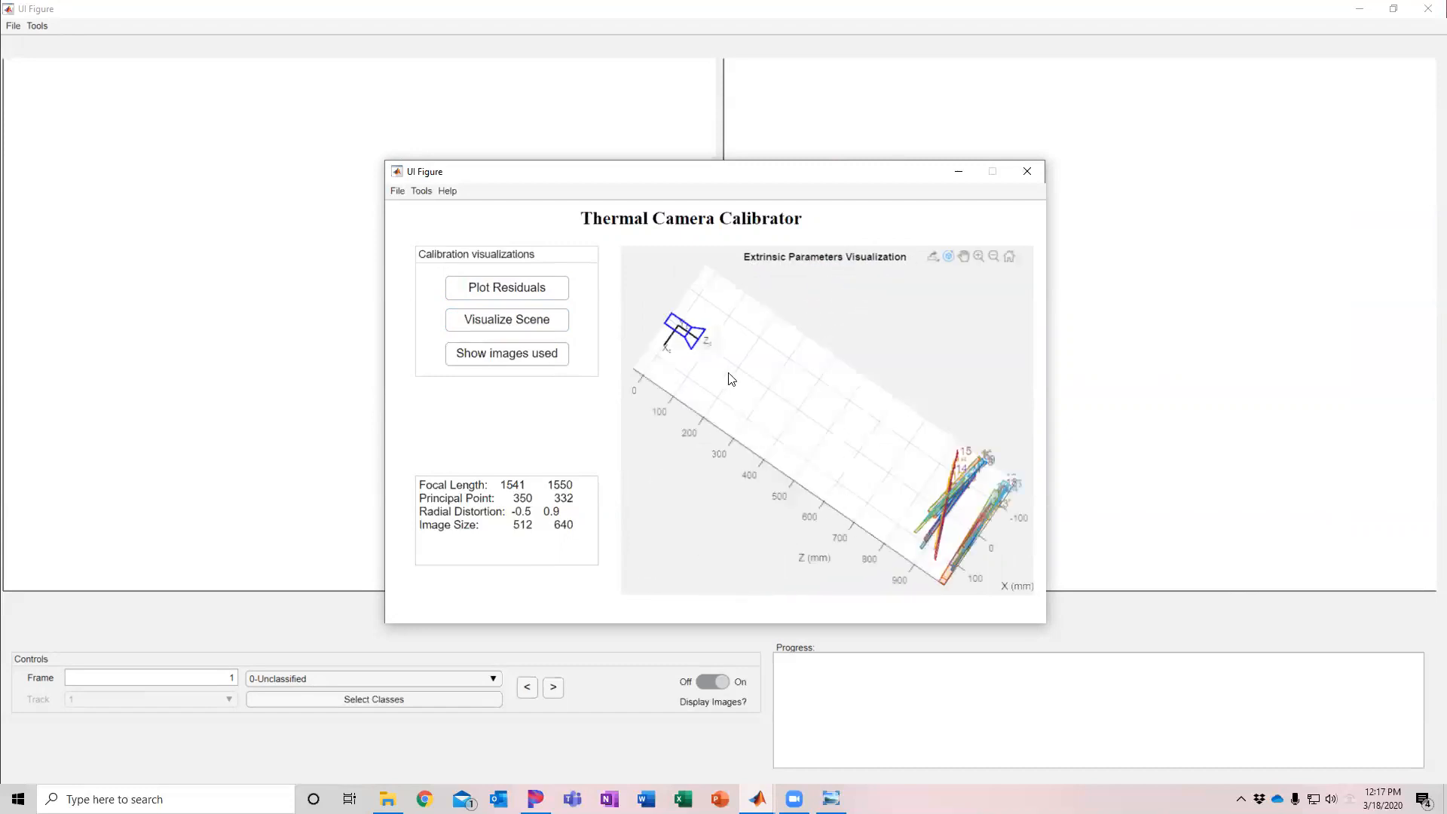
{"action": "left_click_drag", "start_coordinate": [976, 320], "coordinate": [866, 304]}
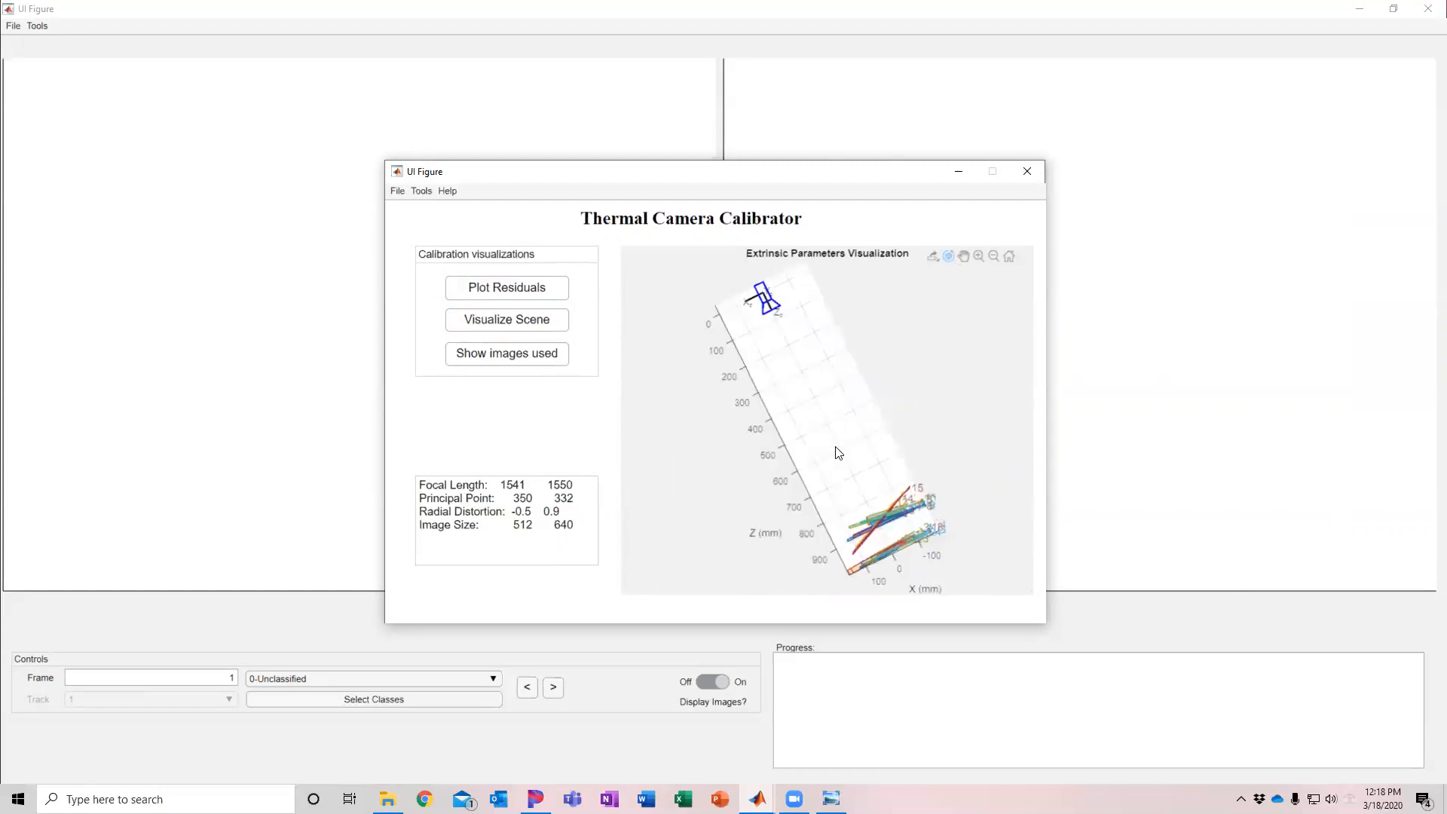
{"action": "left_click_drag", "start_coordinate": [839, 453], "coordinate": [840, 414]}
{"action": "left_click_drag", "start_coordinate": [775, 366], "coordinate": [804, 420]}
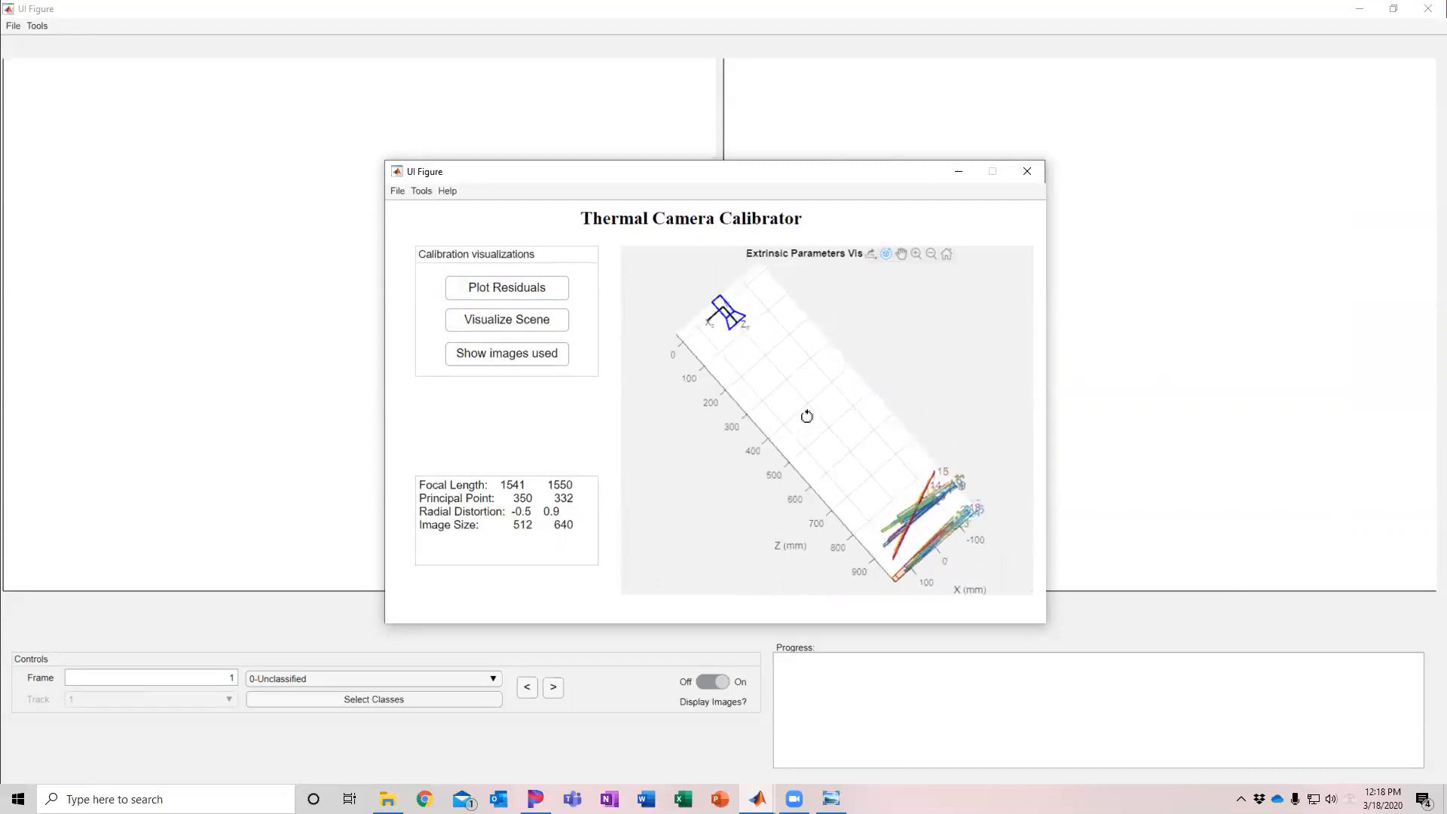
Step: Check the plot of images used in the calibration, and visualize the scene again to examine the checkerboard orientations from above
{"action": "left_click", "coordinate": [501, 357]}
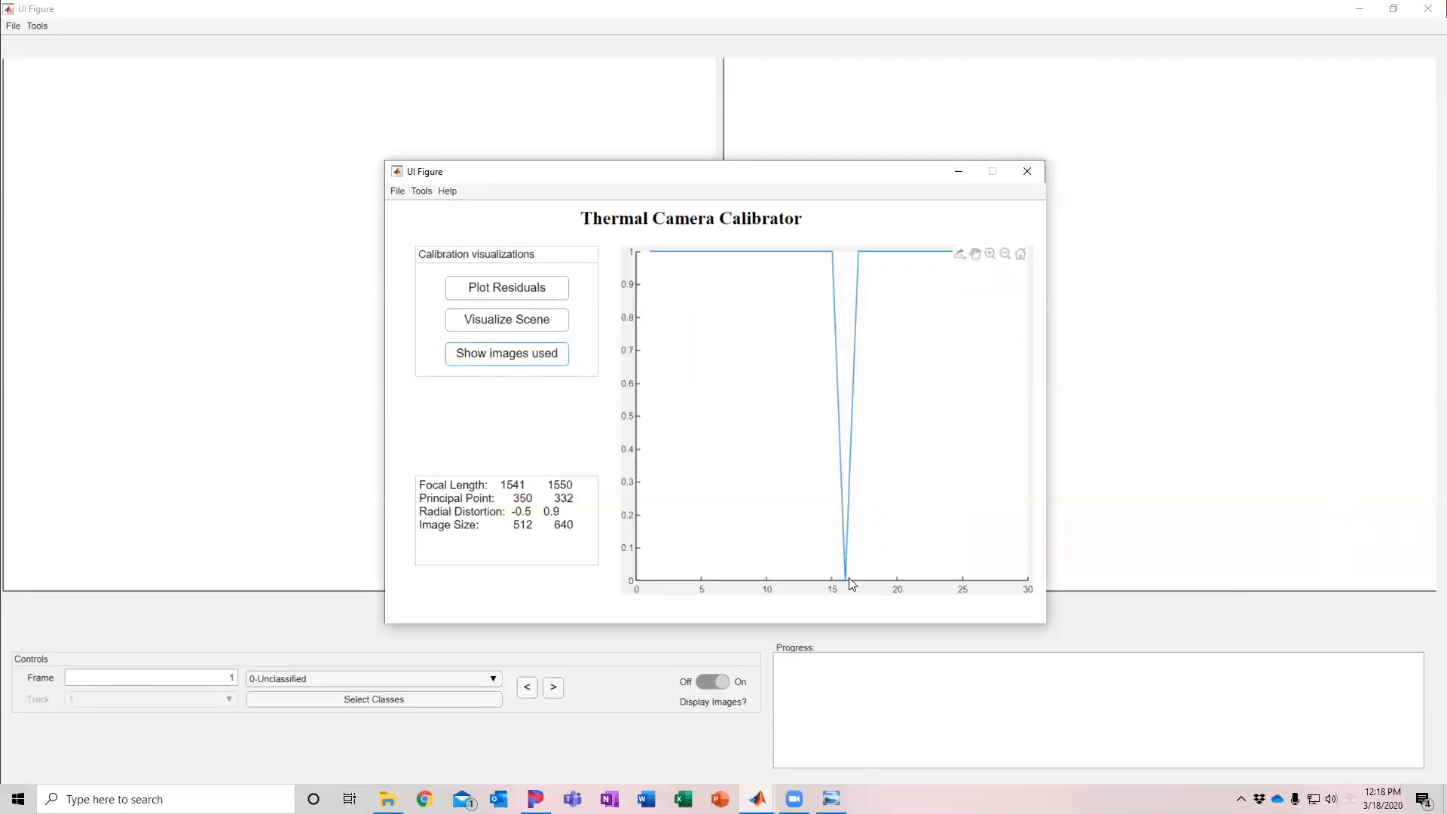
{"action": "mouse_move", "coordinate": [846, 581]}
{"action": "left_click", "coordinate": [511, 320]}
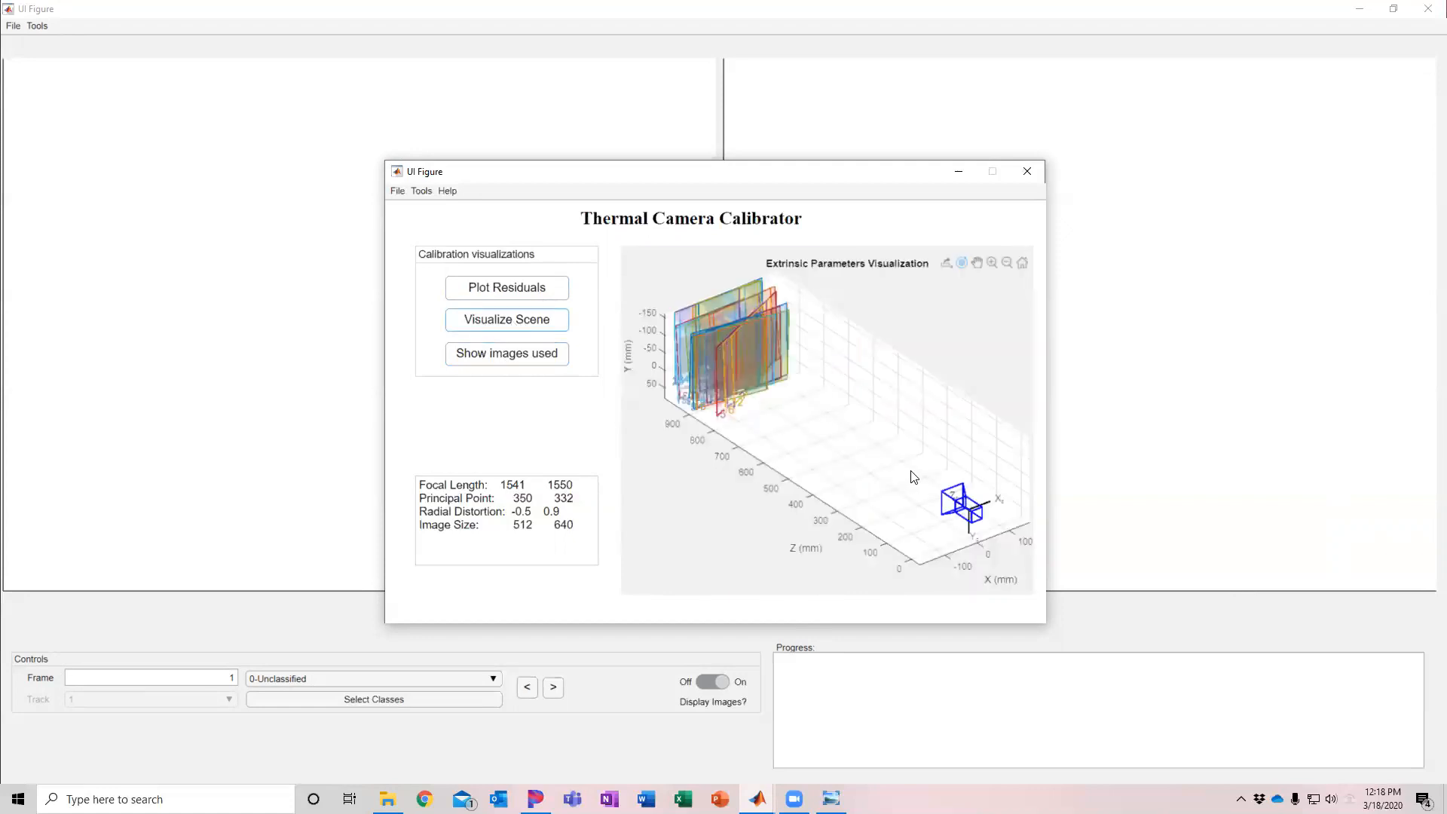
{"action": "left_click_drag", "start_coordinate": [908, 459], "coordinate": [650, 573]}
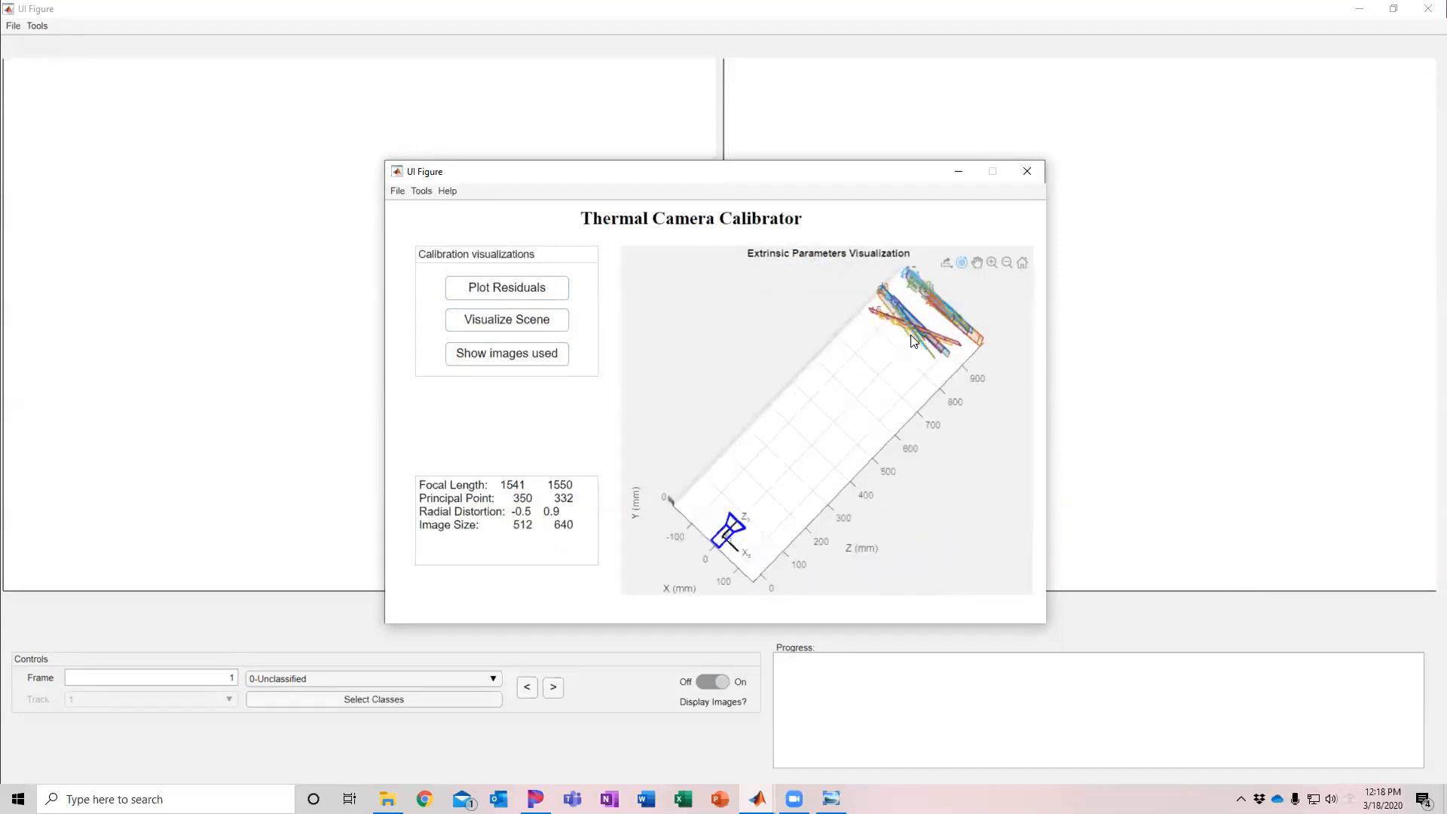
{"action": "left_click_drag", "start_coordinate": [913, 335], "coordinate": [899, 339]}
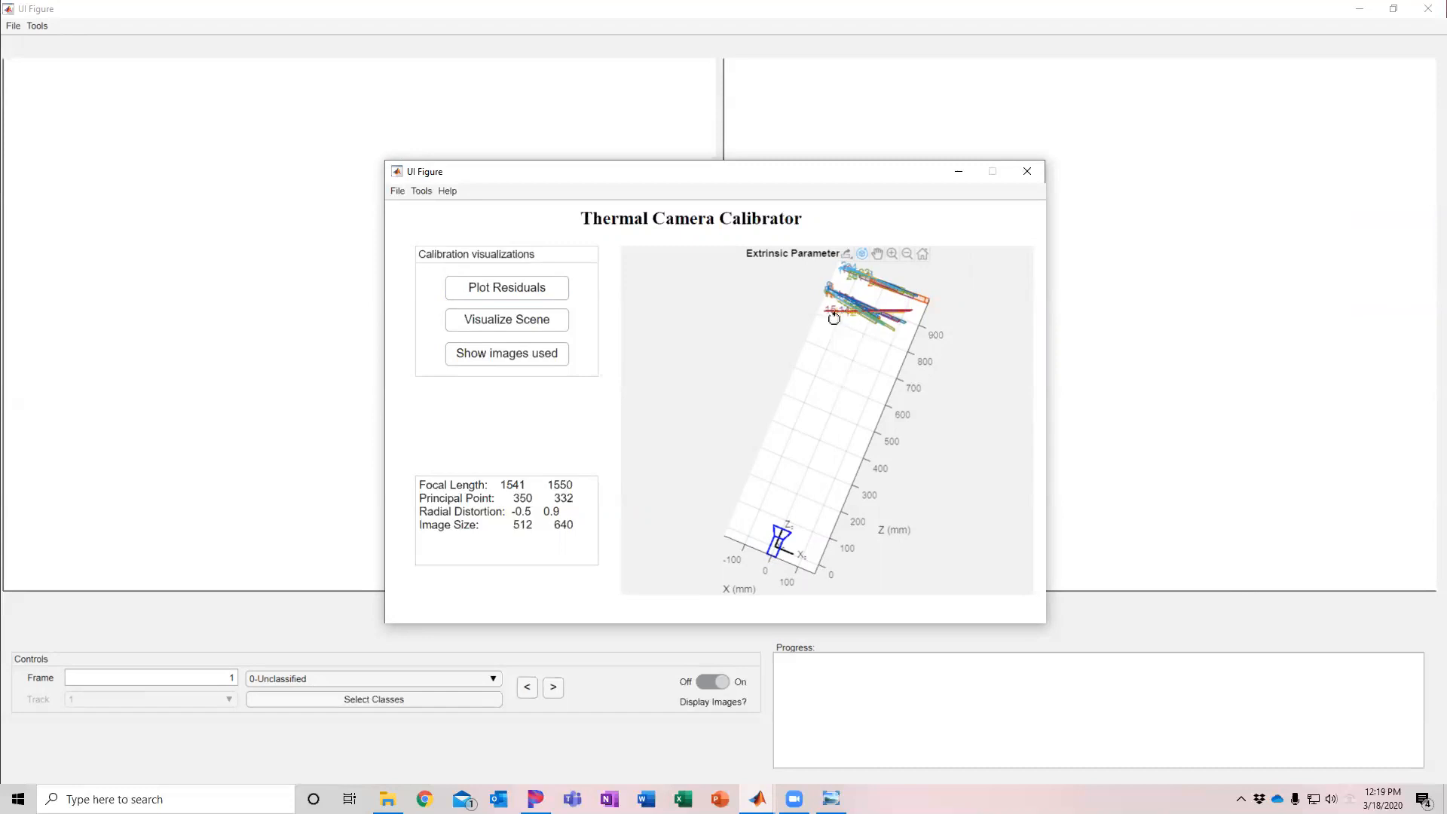
Step: Save the calibration as a MAT-file named FlirA65_25mm_InstrinsicCalibration in the FlirA65_25mmExampleImages folder and dismiss the completion message
{"action": "left_click_drag", "start_coordinate": [856, 326], "coordinate": [895, 330]}
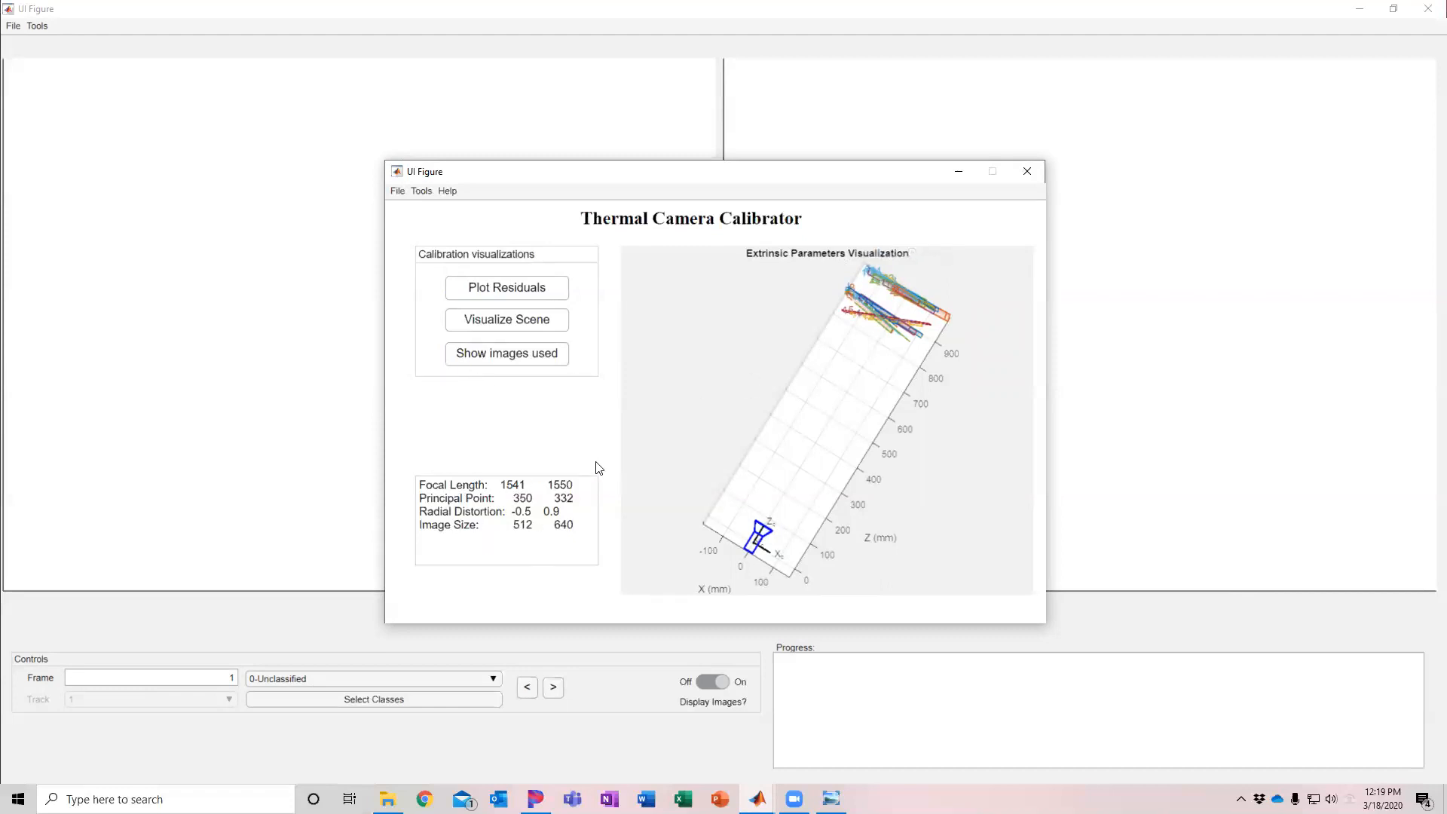
{"action": "left_click", "coordinate": [399, 192]}
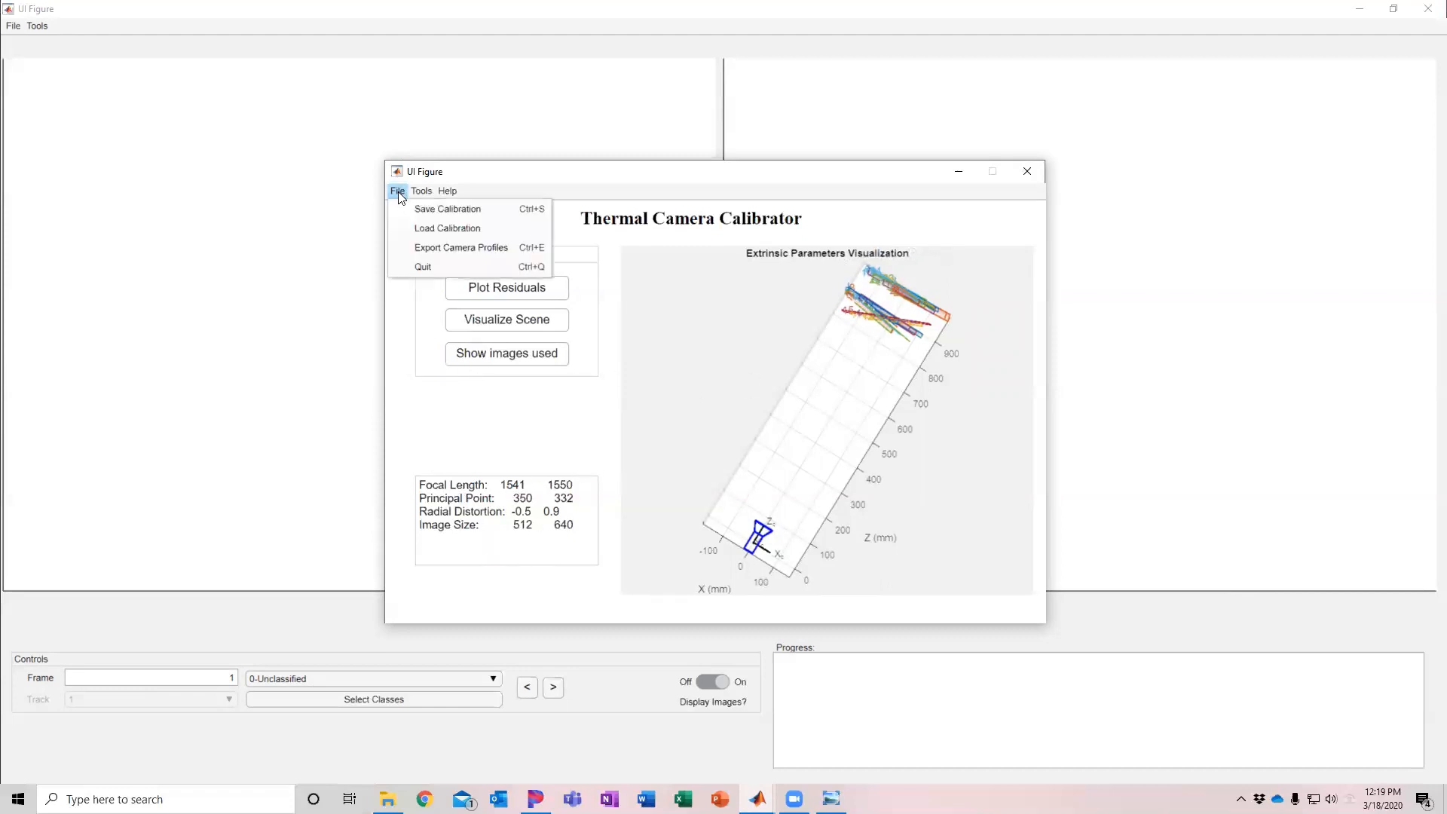
{"action": "left_click", "coordinate": [447, 209]}
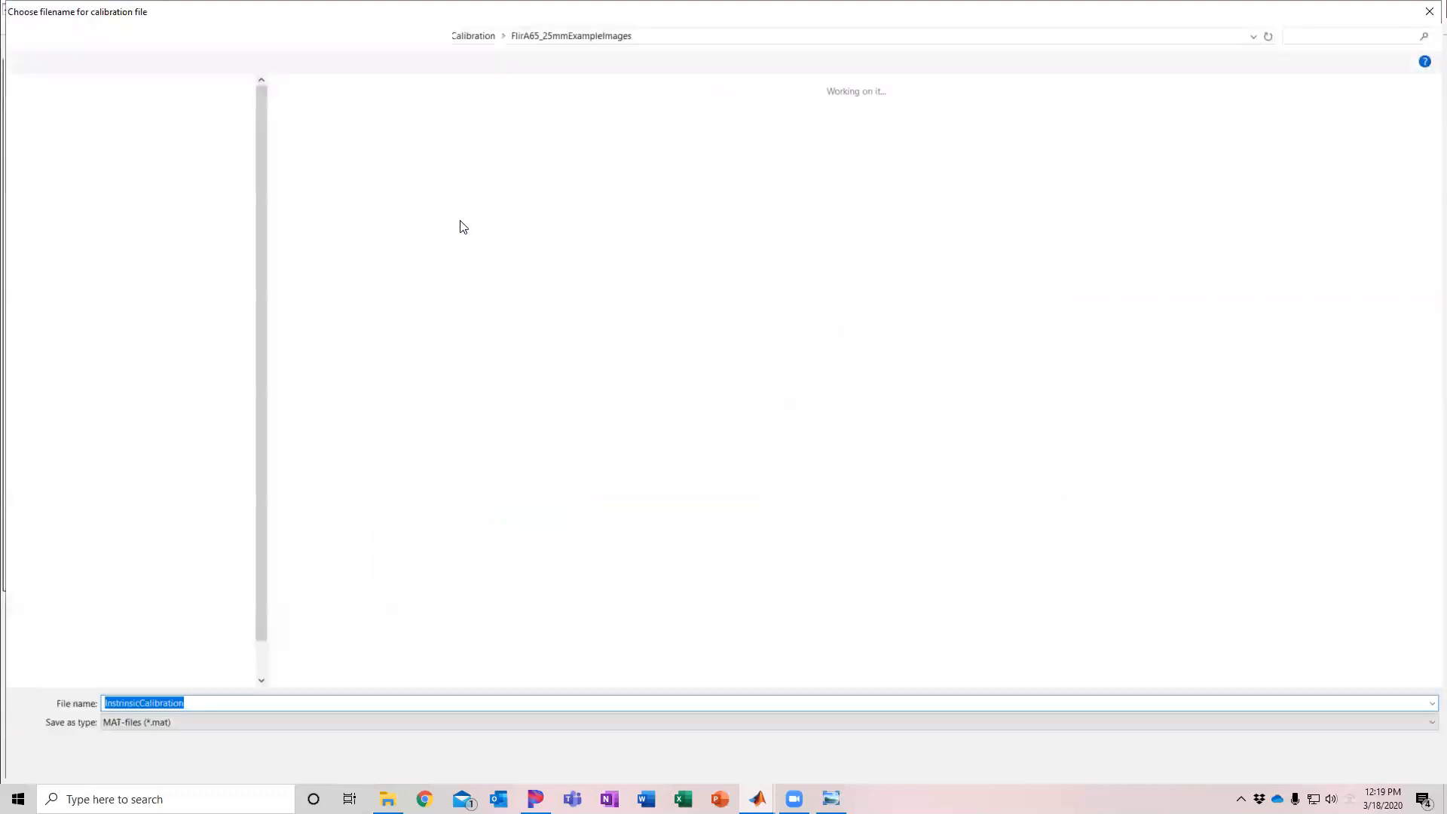
{"action": "left_click", "coordinate": [106, 702]}
{"action": "type", "text": "FlirA"}
{"action": "type", "text": "65_"}
{"action": "type", "text": "25mm"}
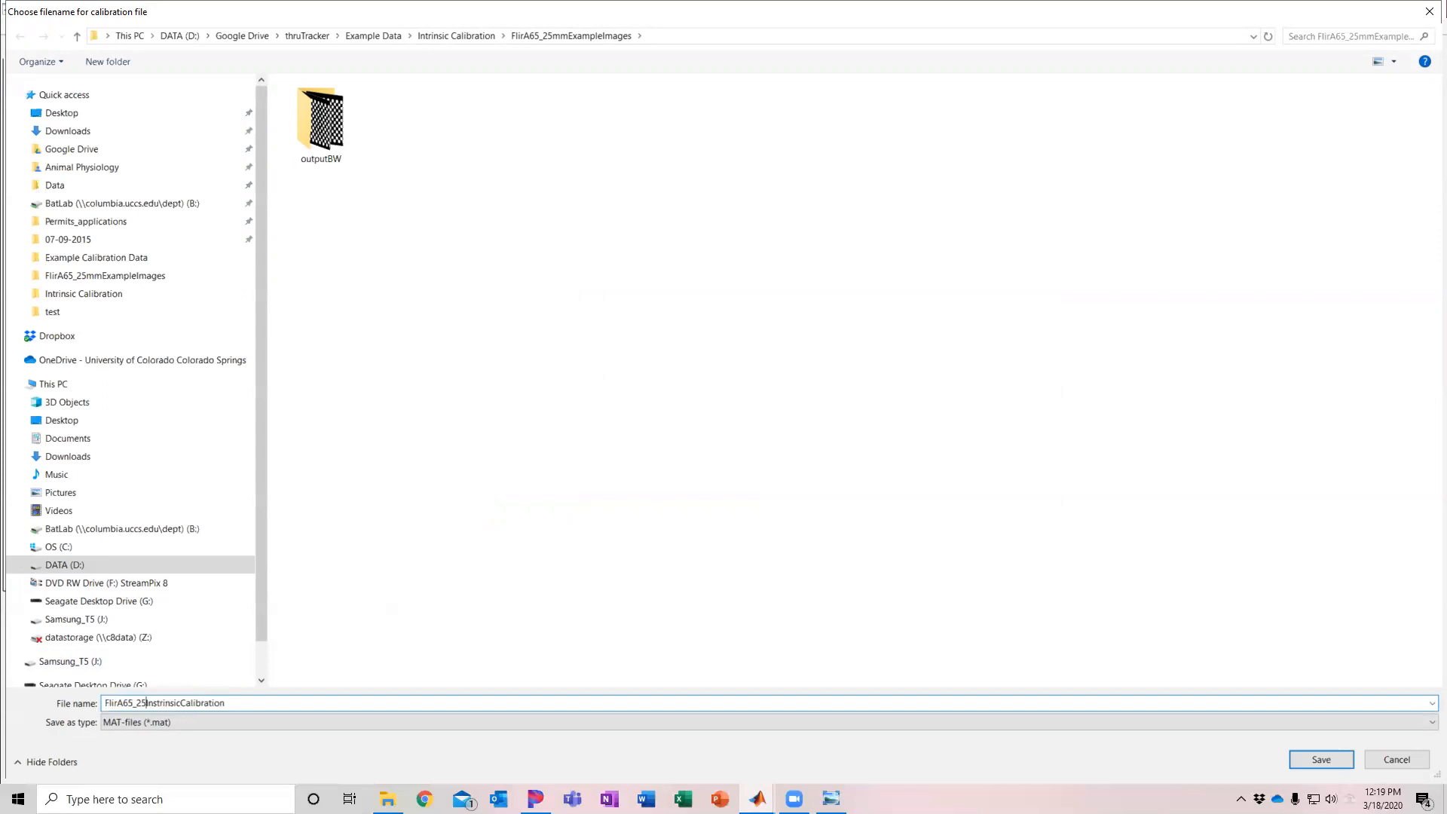
{"action": "type", "text": "_"}
{"action": "left_click", "coordinate": [1319, 759]}
{"action": "left_click", "coordinate": [720, 414]}
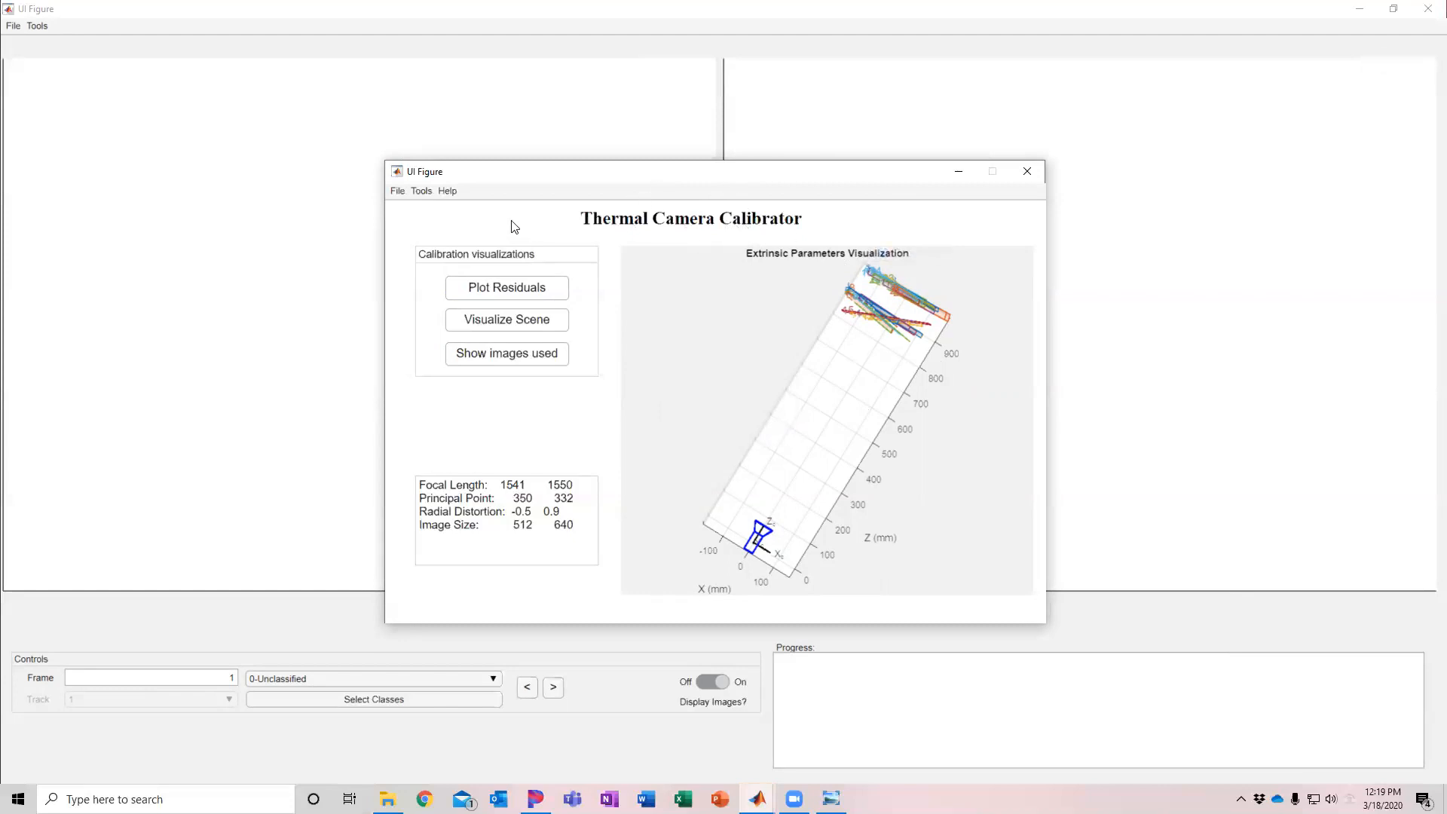
Step: Export the camera profile as a text file named FlirA65_25mm_CameraProfile in the FlirA65_25mmExampleImages folder and dismiss the completion message
{"action": "left_click", "coordinate": [397, 193]}
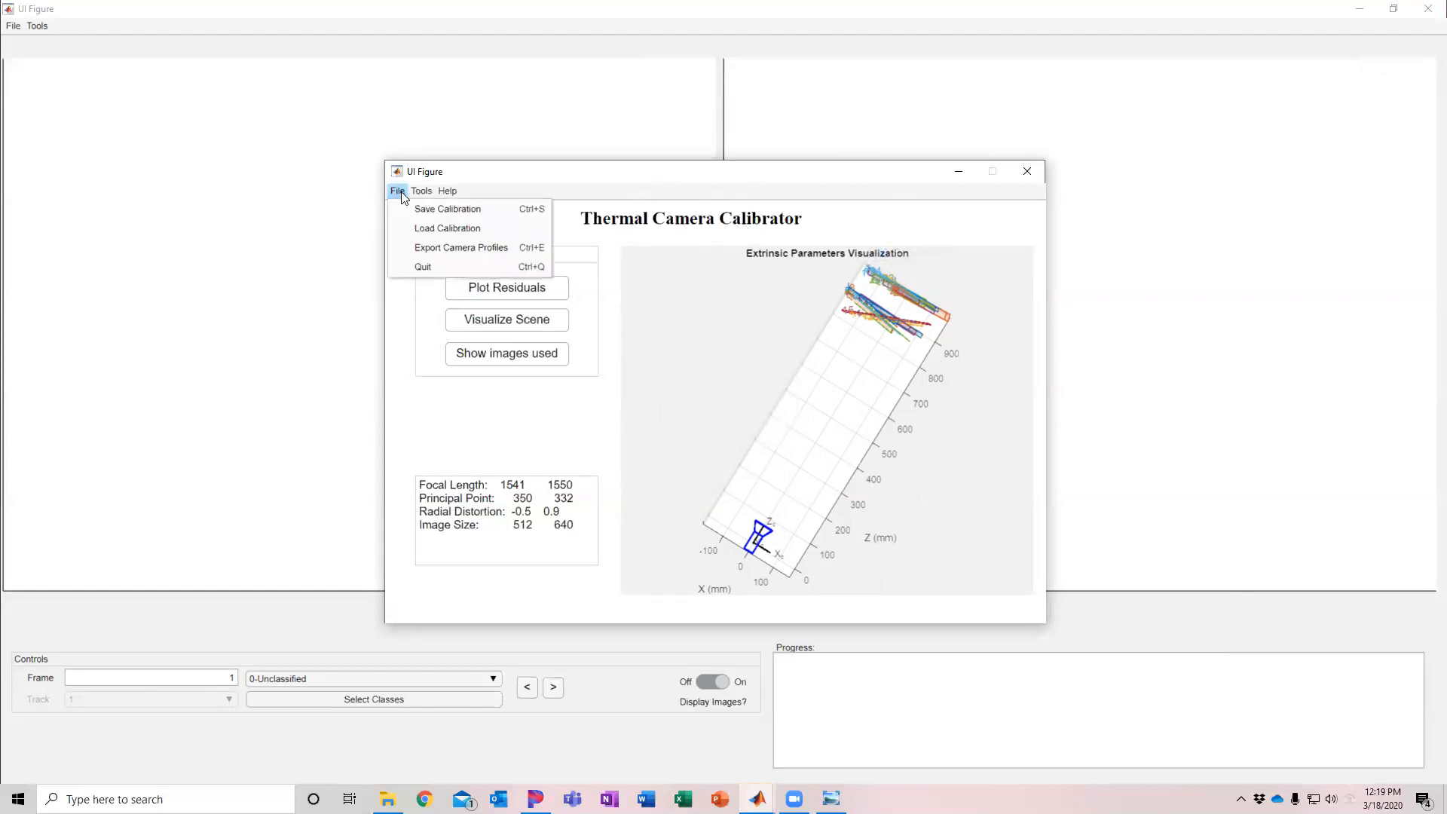
{"action": "left_click", "coordinate": [472, 246]}
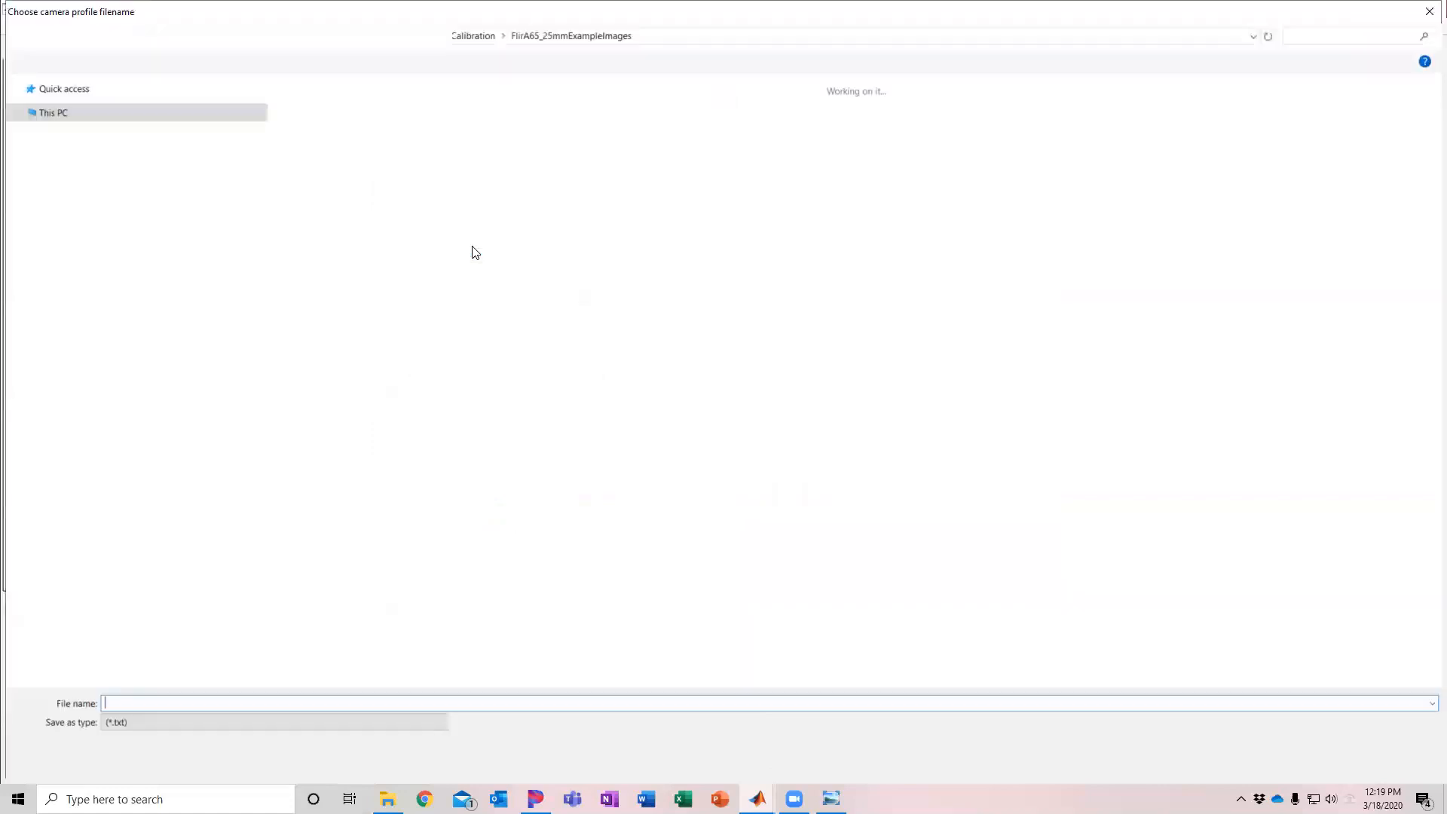
{"action": "left_click", "coordinate": [110, 703]}
{"action": "type", "text": "Flir"}
{"action": "type", "text": "A65_"}
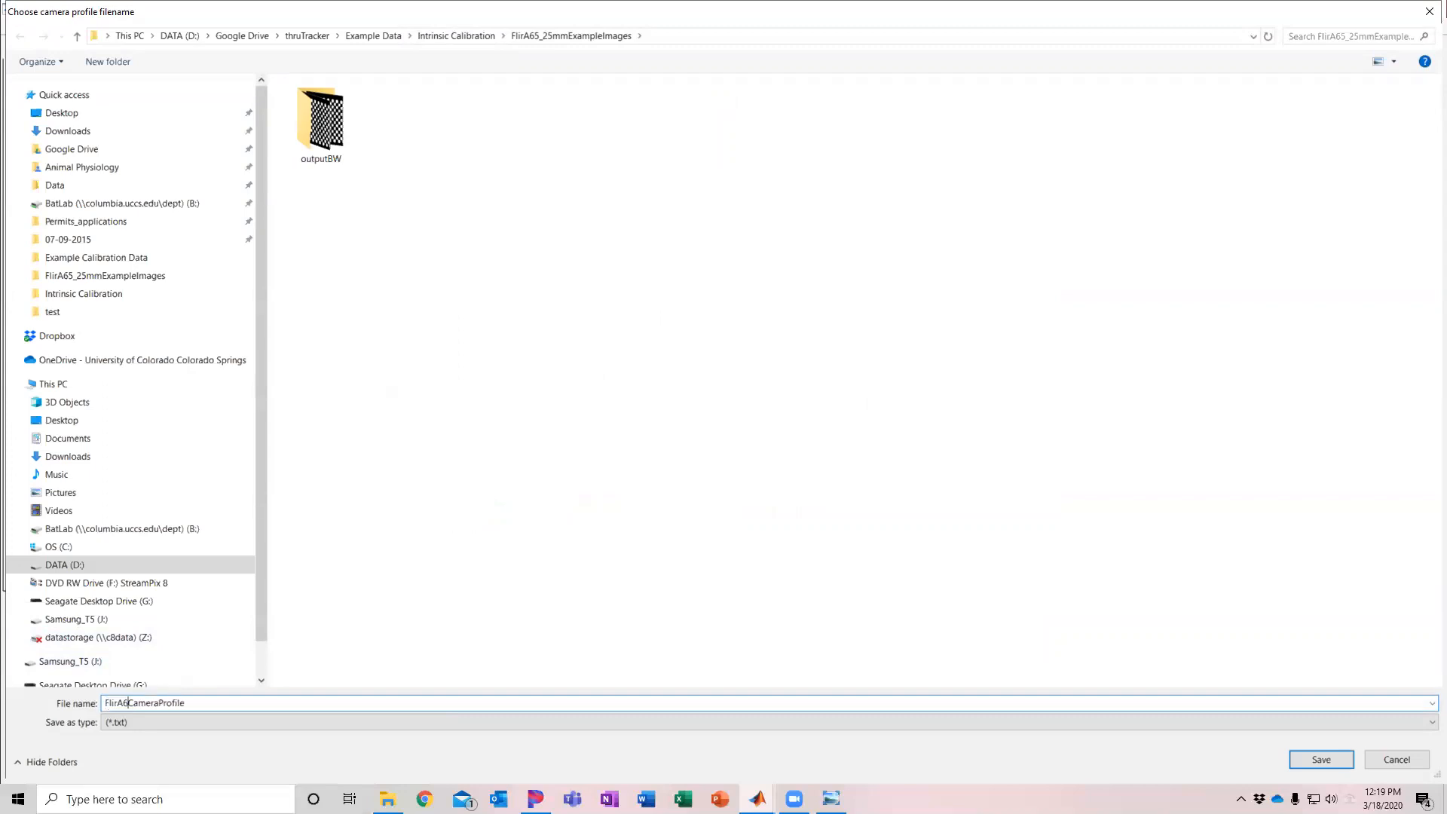
{"action": "type", "text": "25mm_"}
{"action": "left_click", "coordinate": [1329, 761]}
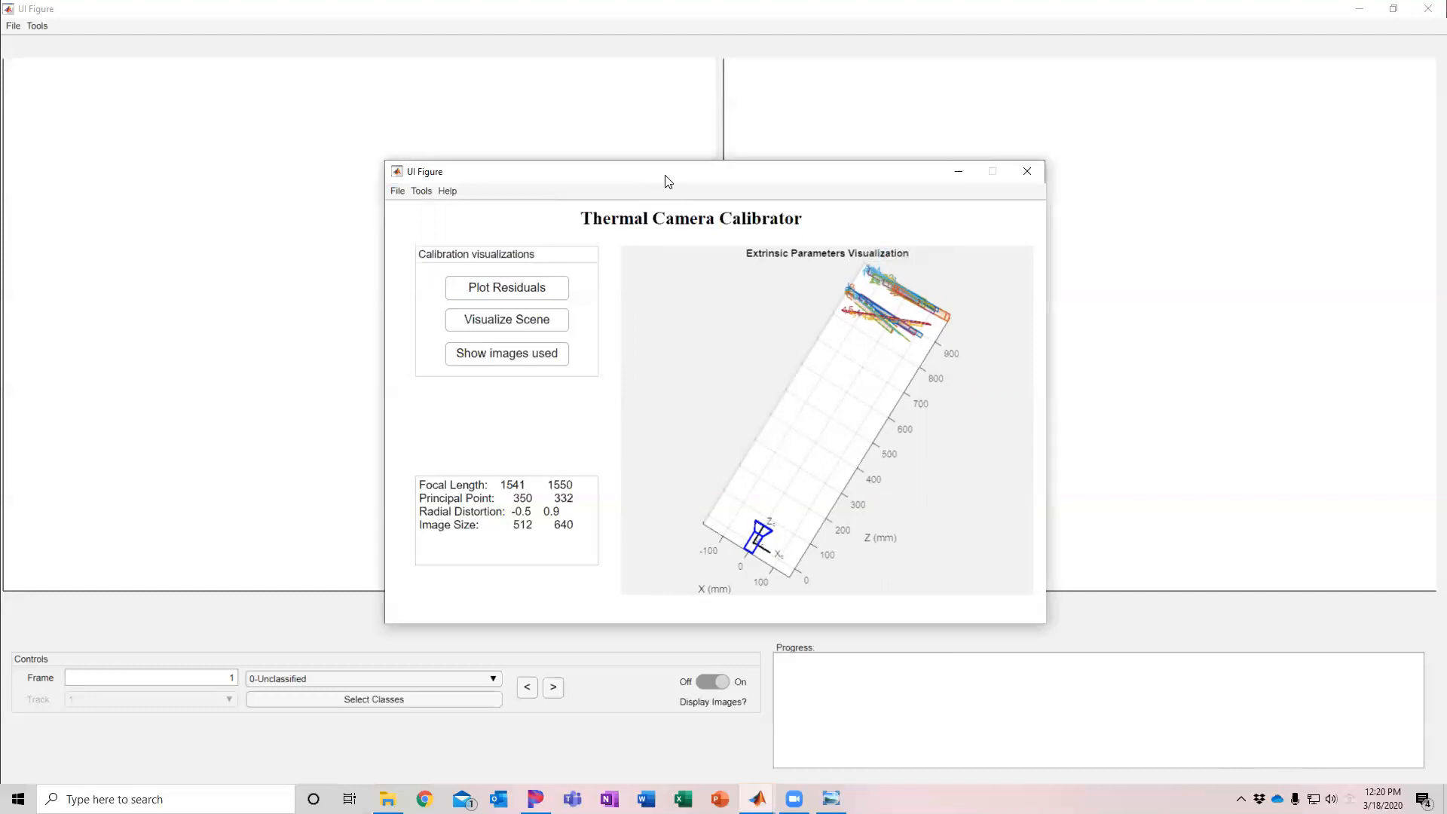
{"action": "left_click", "coordinate": [712, 414]}
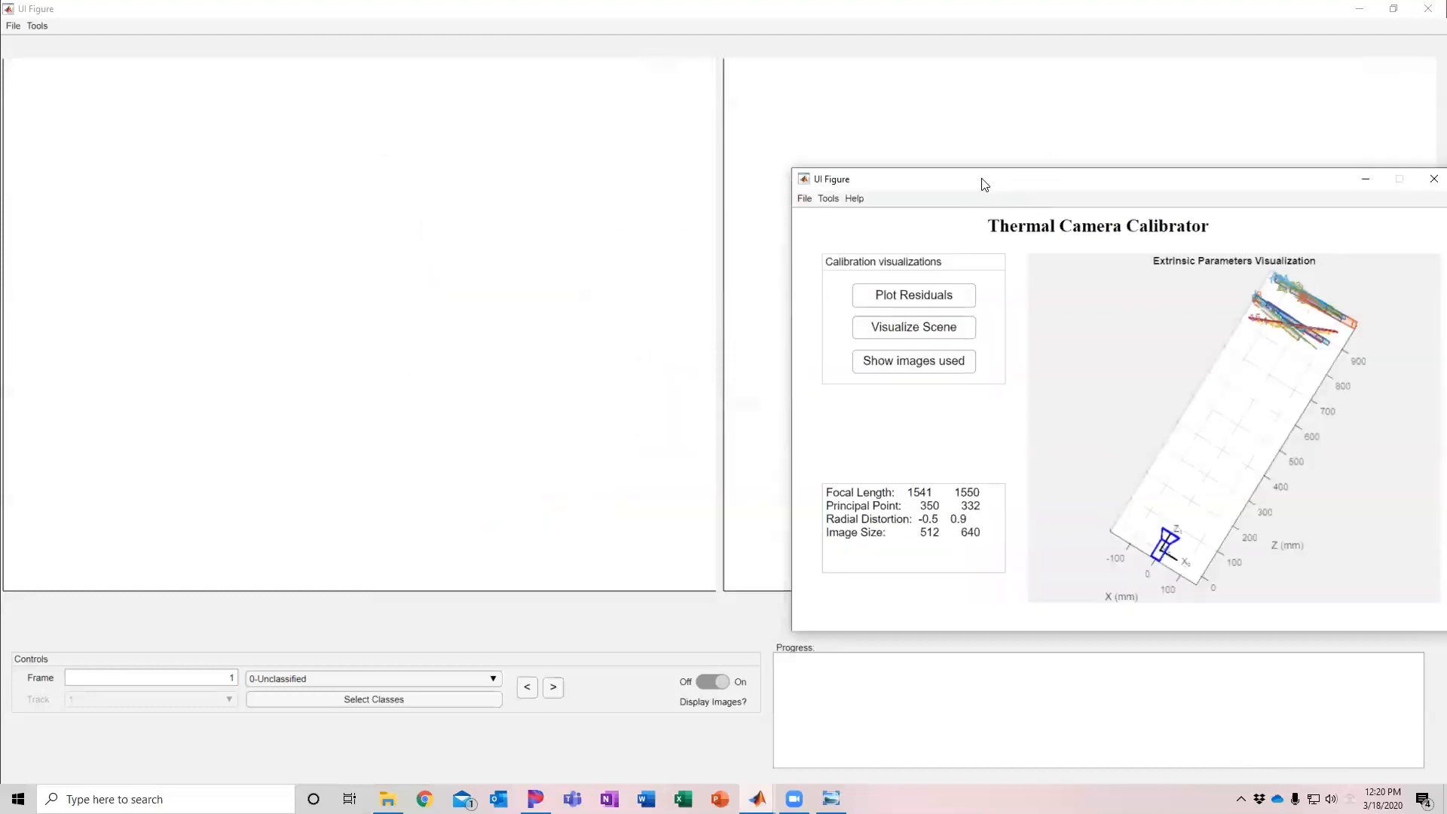
{"action": "left_click_drag", "start_coordinate": [984, 185], "coordinate": [616, 181]}
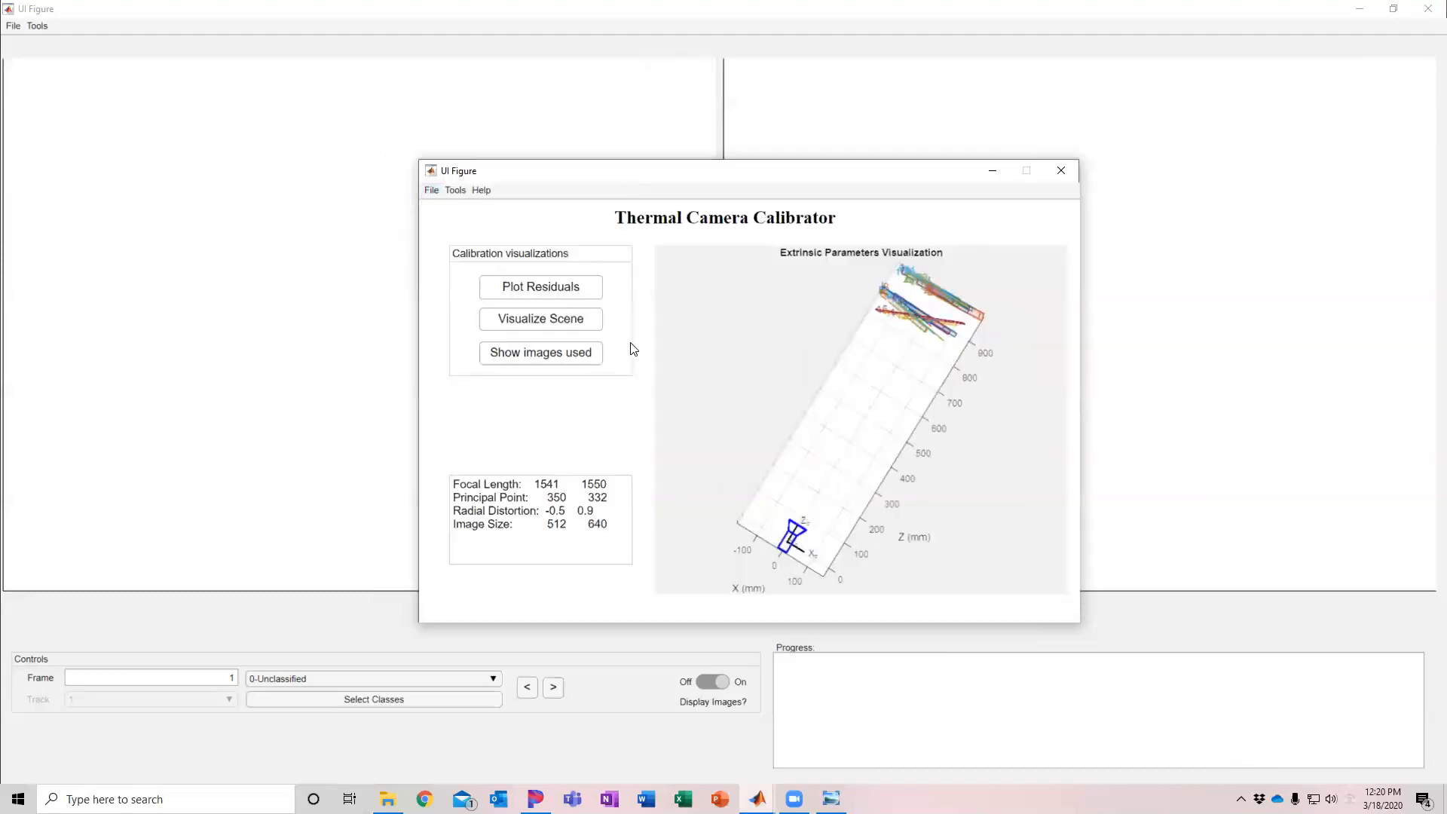